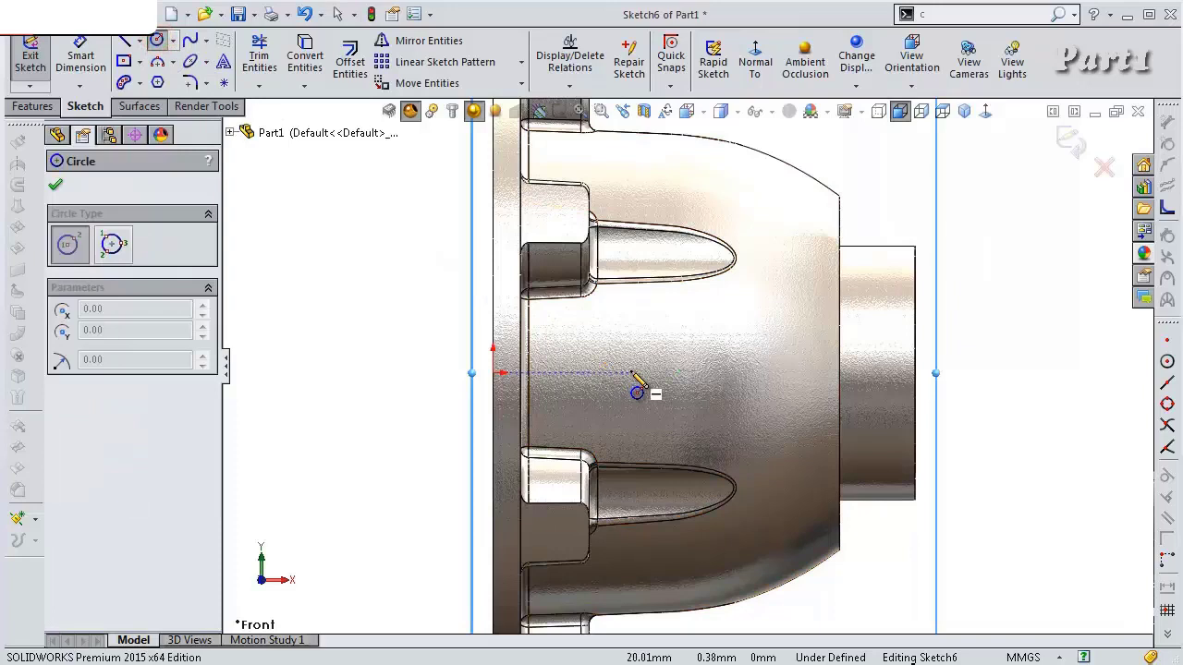
Sketch two concentric circles with radii of about 6 mm and 12.3 mm, centred level with the origin and about 20 mm from it
left_click(630, 373)
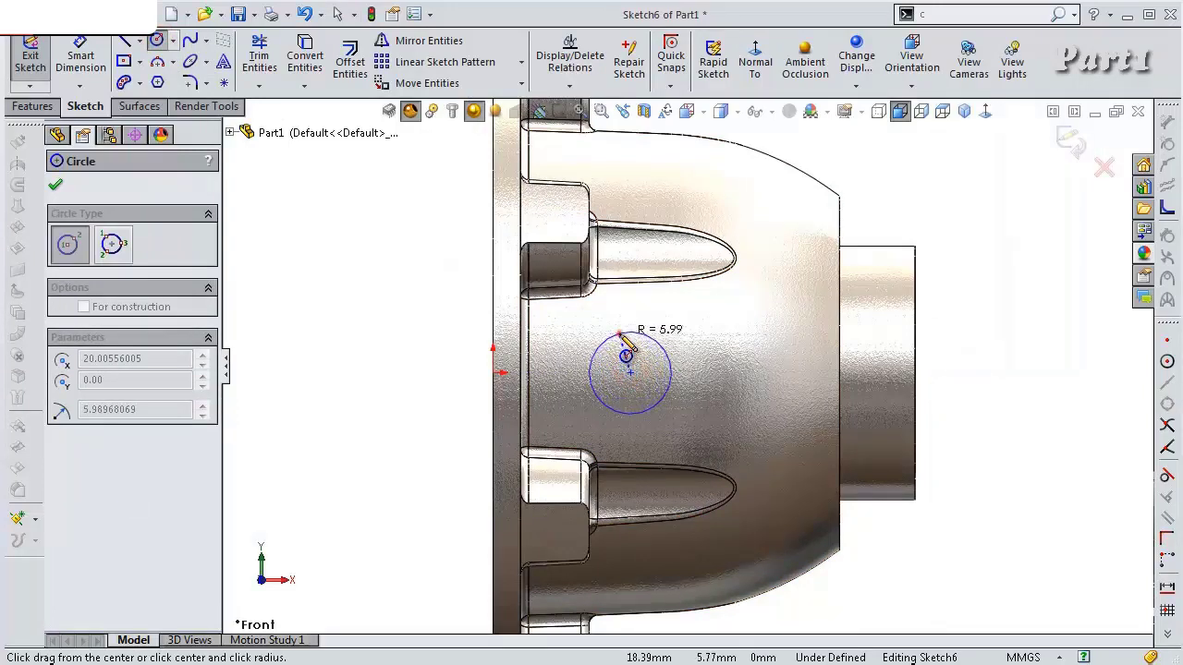
left_click(620, 334)
left_click(630, 373)
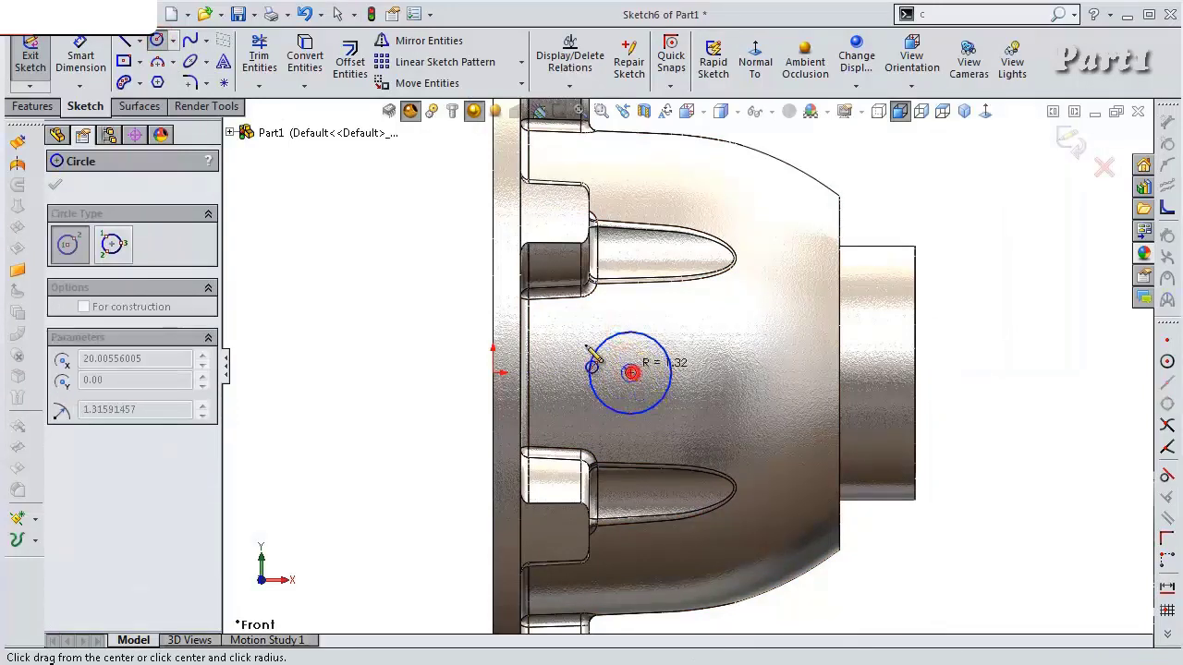
left_click(568, 319)
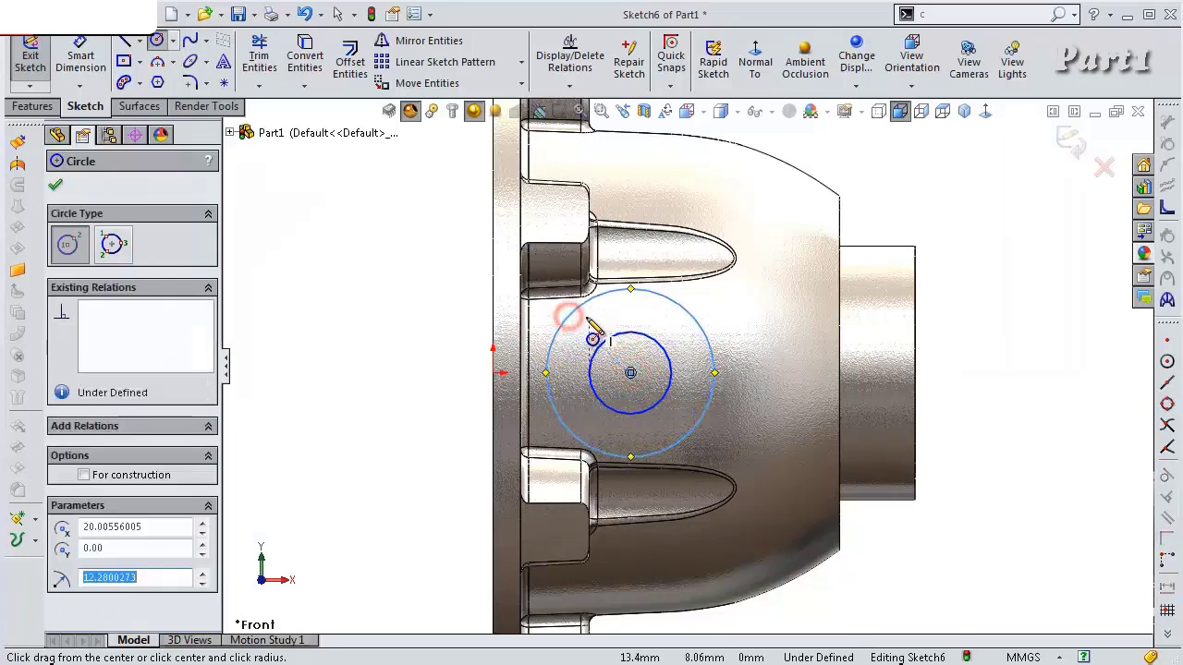
Dimension the outer circle with a diameter of 27 mm
key("s")
left_click(660, 351)
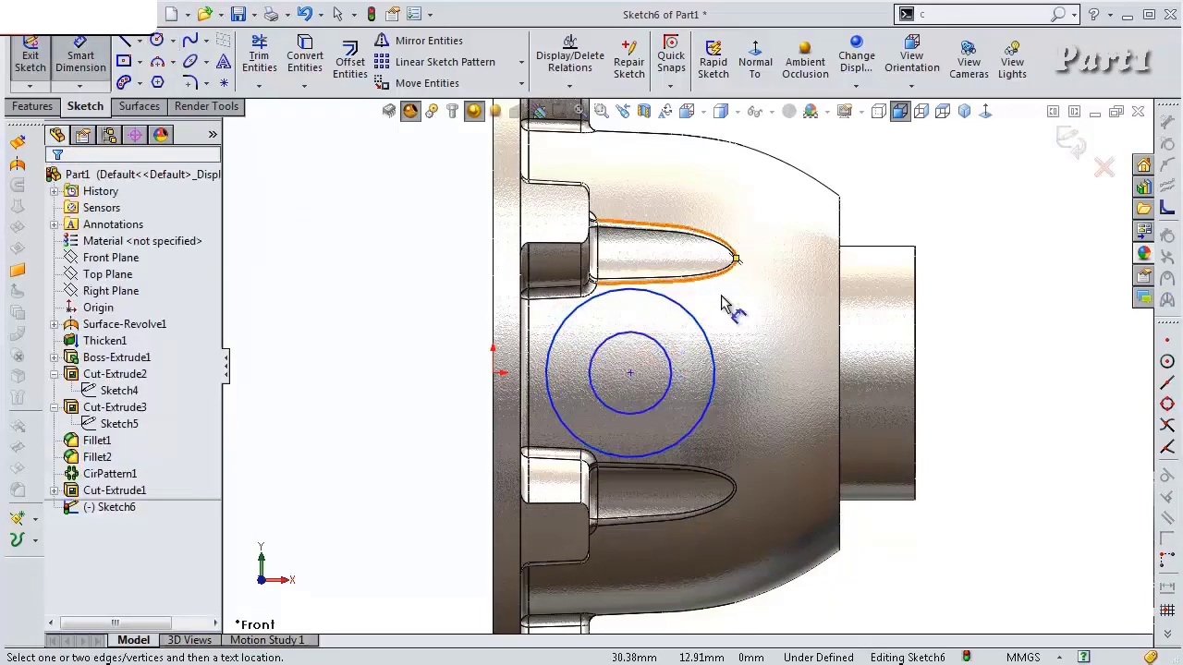
left_click(570, 333)
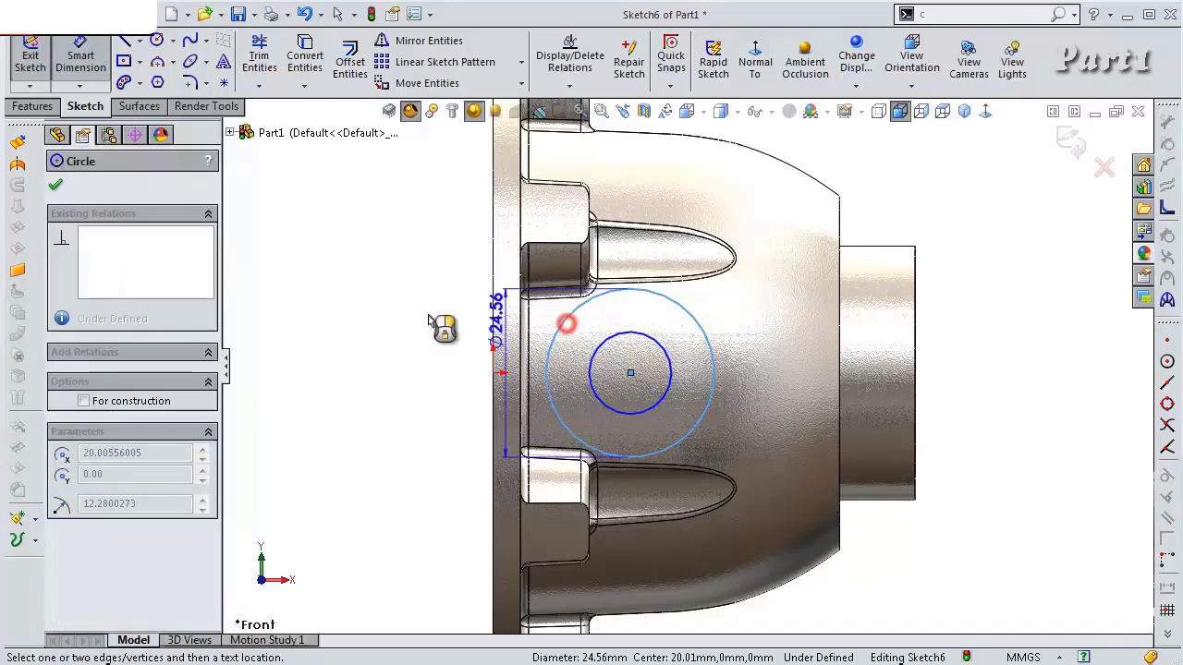
left_click(388, 309)
type("27")
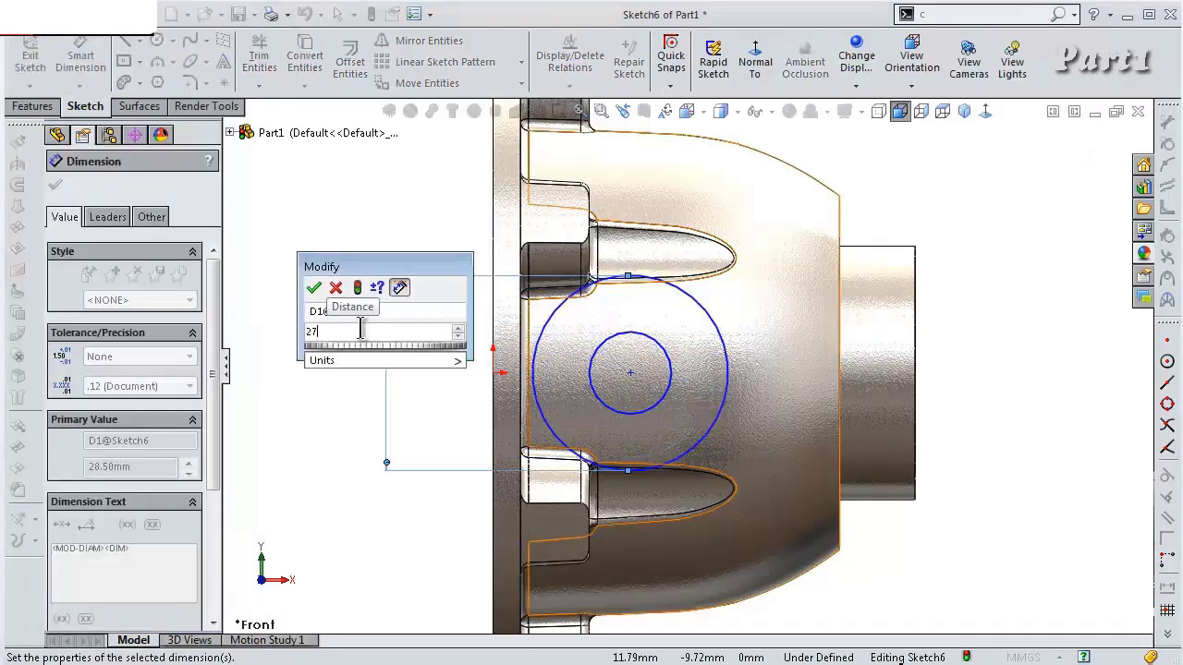
key("Return")
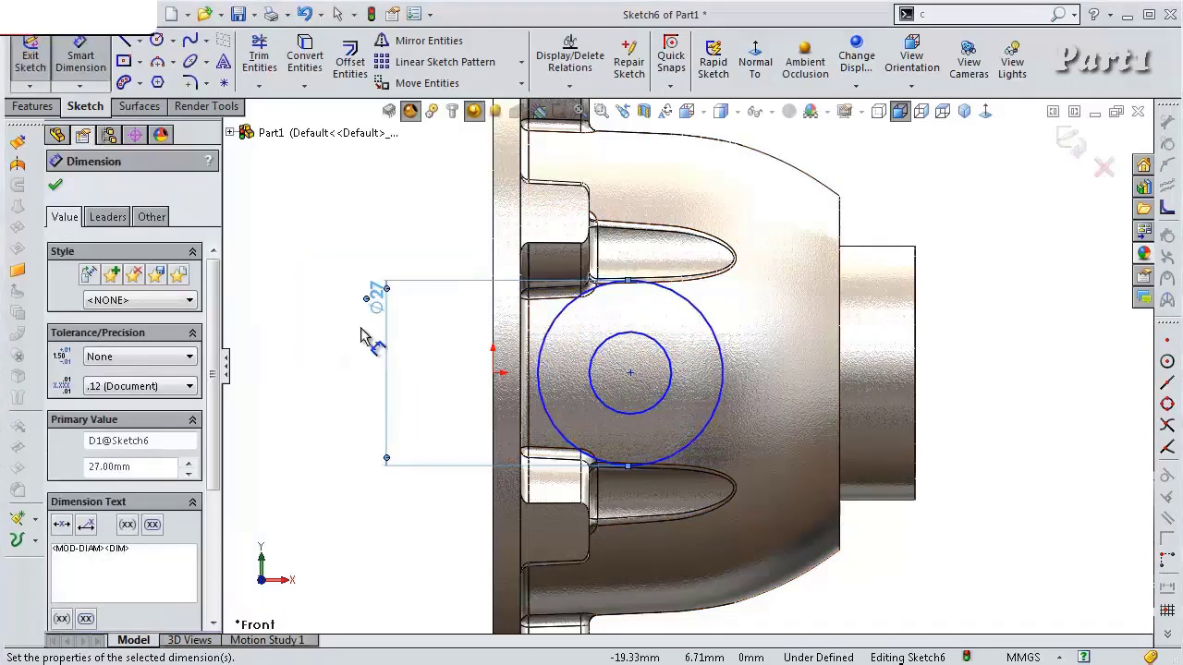
Dimension the inner circle with a diameter of 13 mm
left_click(591, 384)
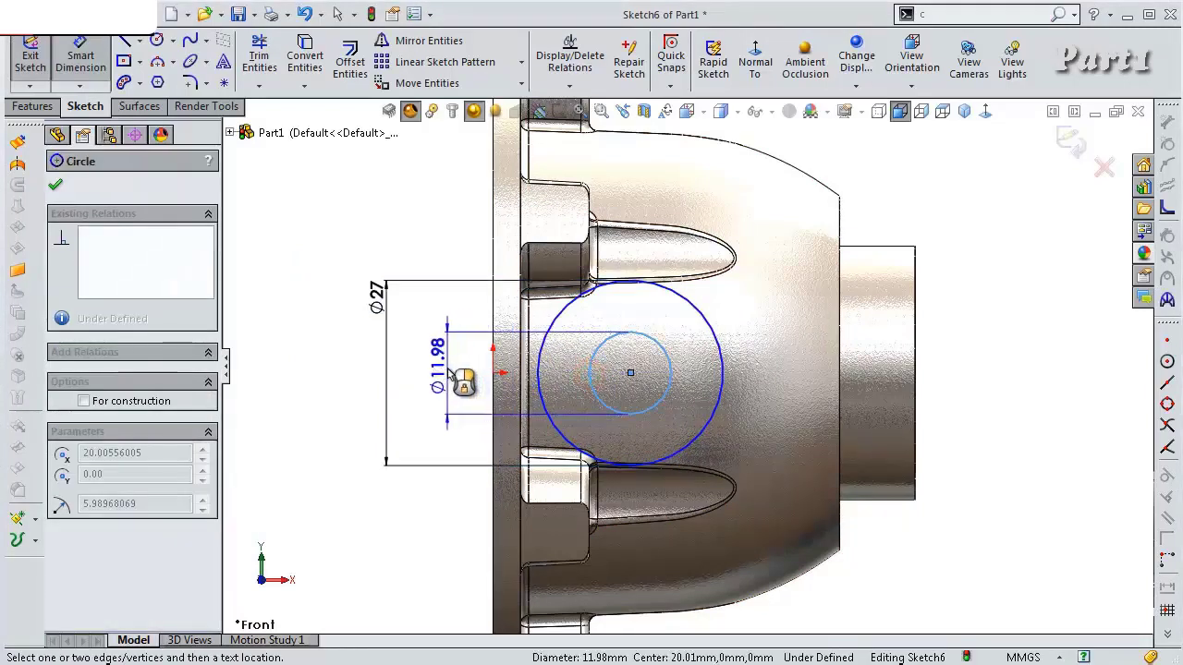
left_click(449, 379)
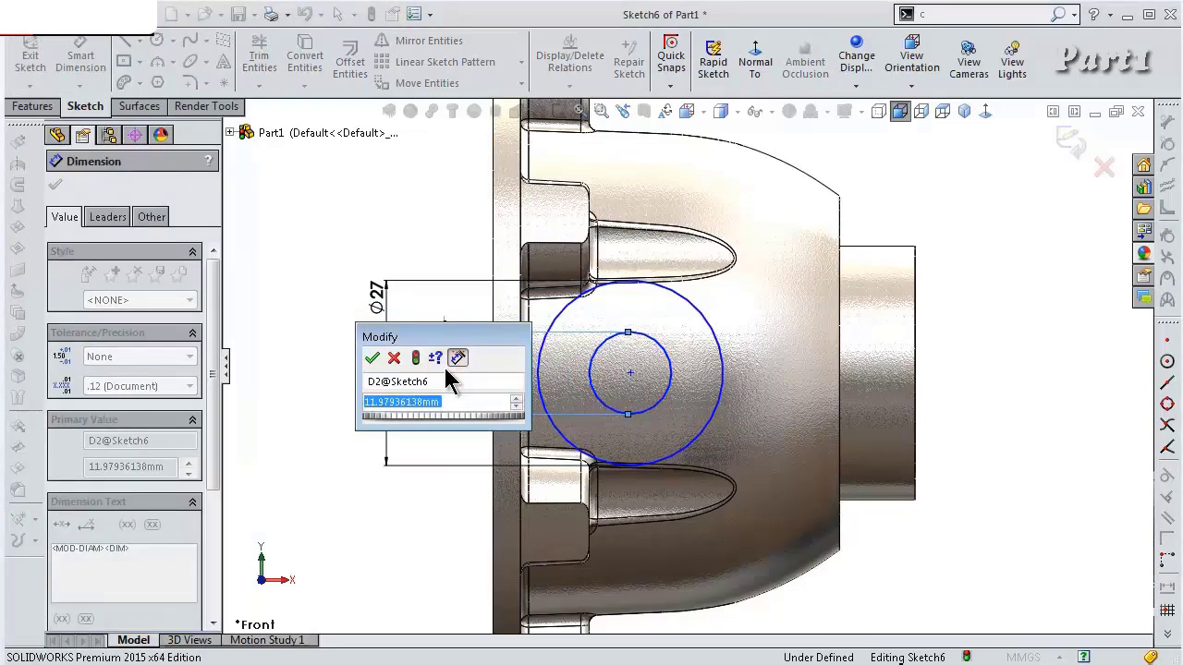
type("13")
key("Return")
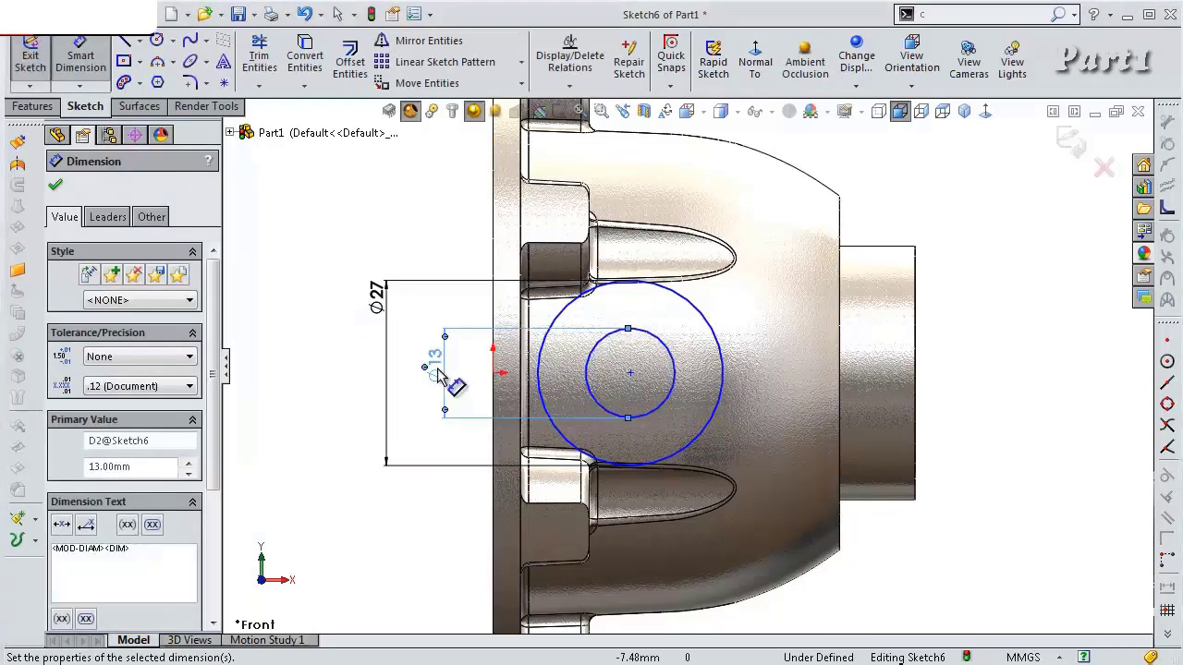
Dimension the distance between the circles' centre and the origin as 19.5 mm
left_click(631, 372)
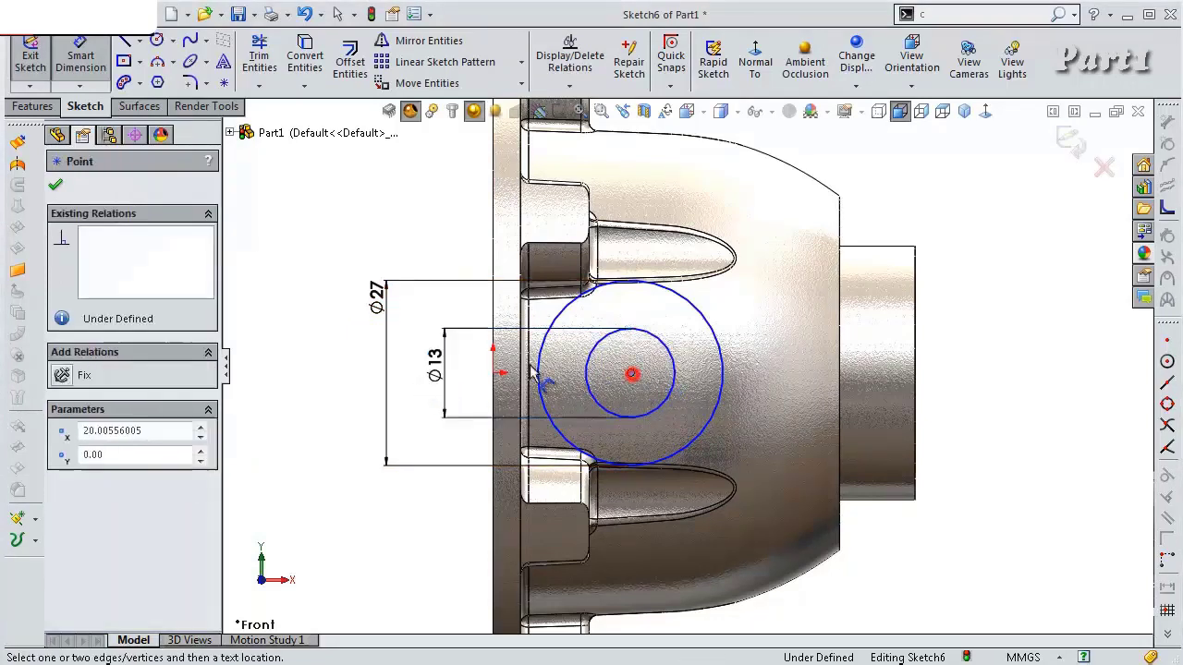
left_click(493, 373)
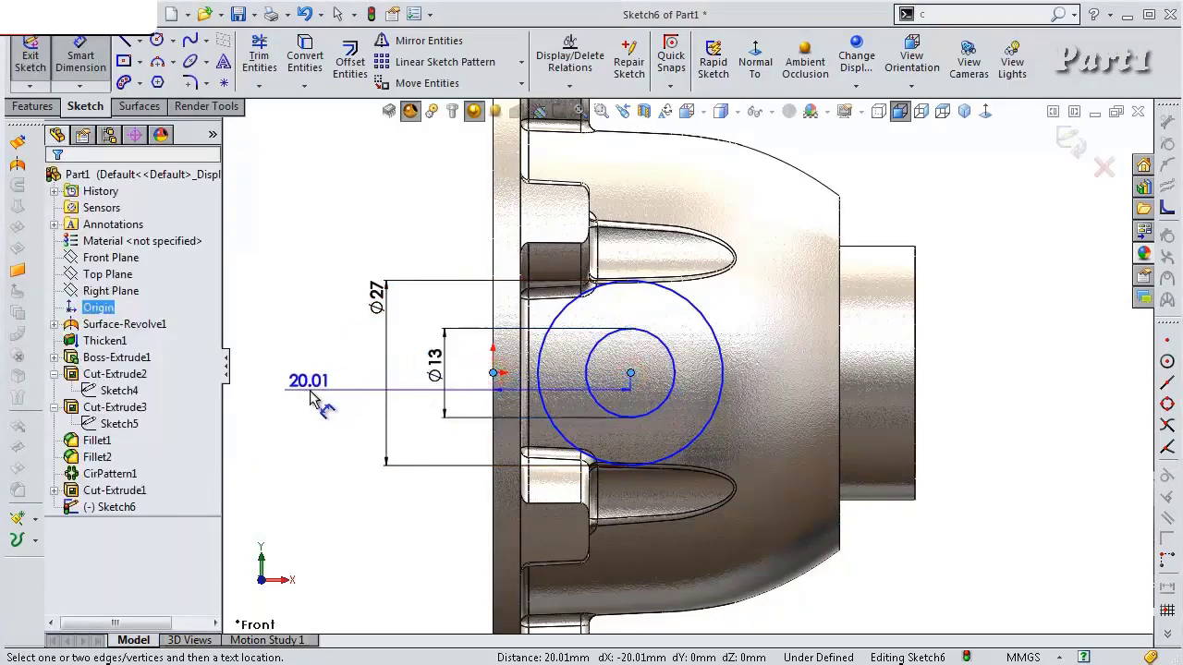
left_click(312, 397)
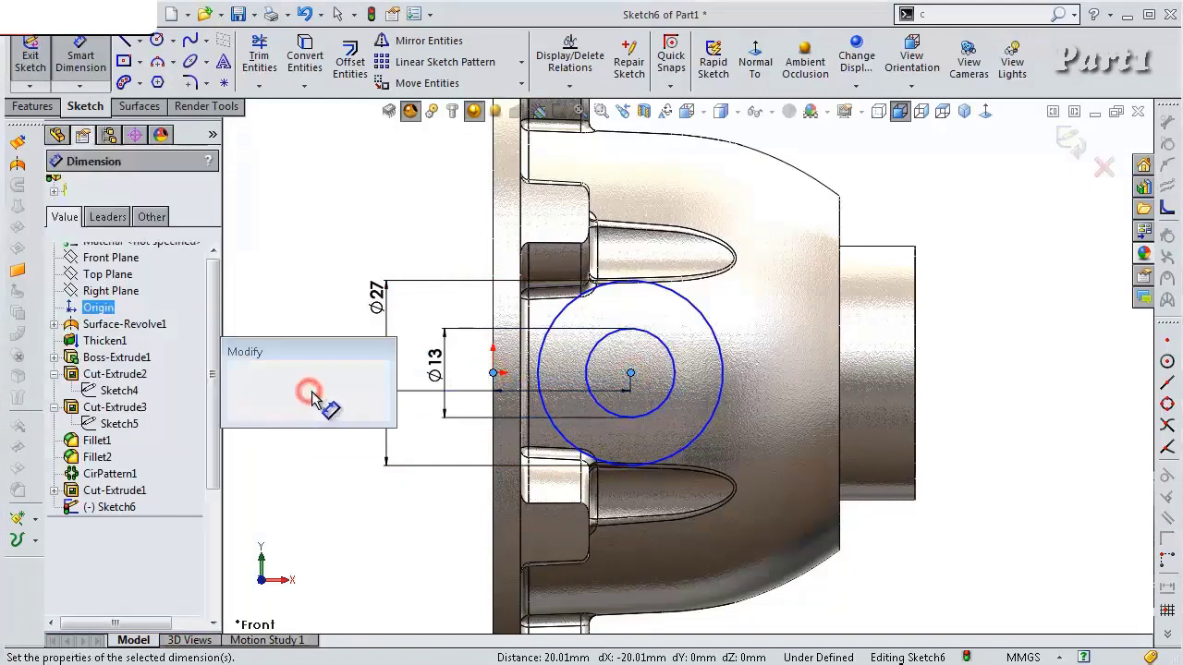
type("1")
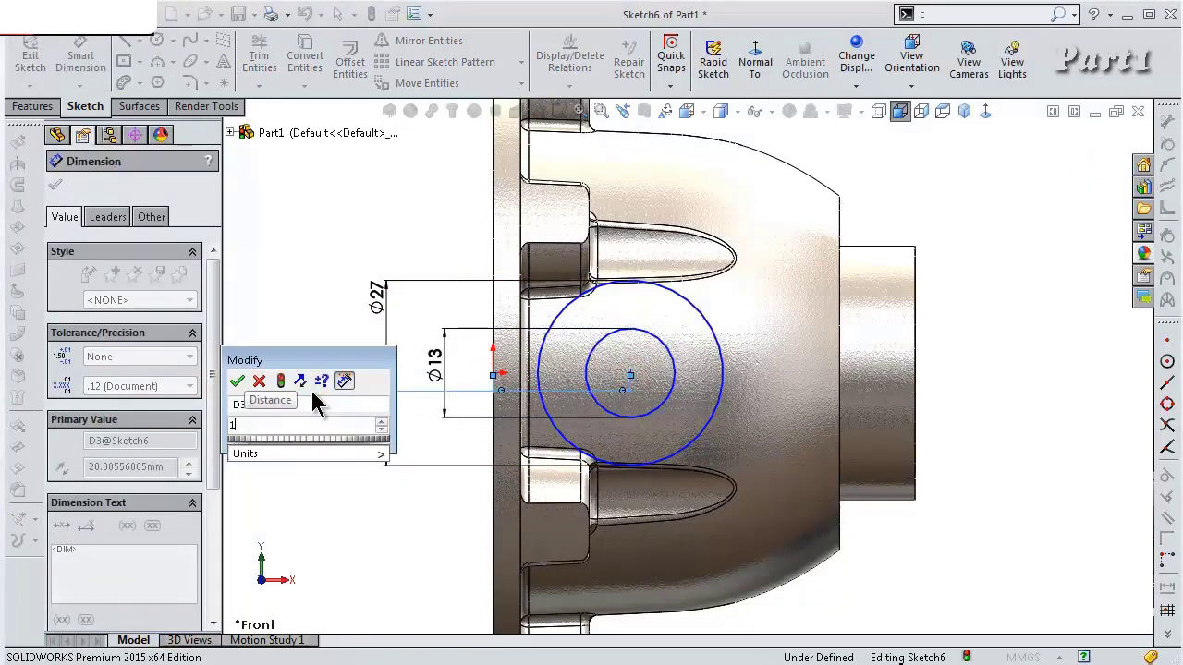
type("9,")
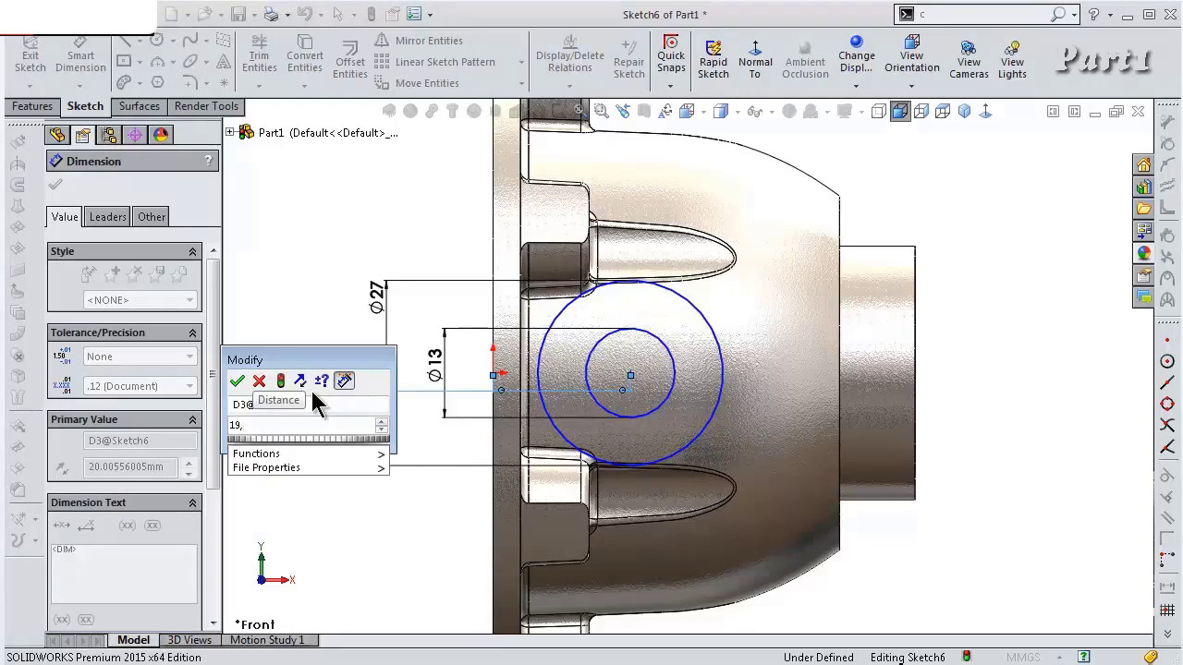
type("5")
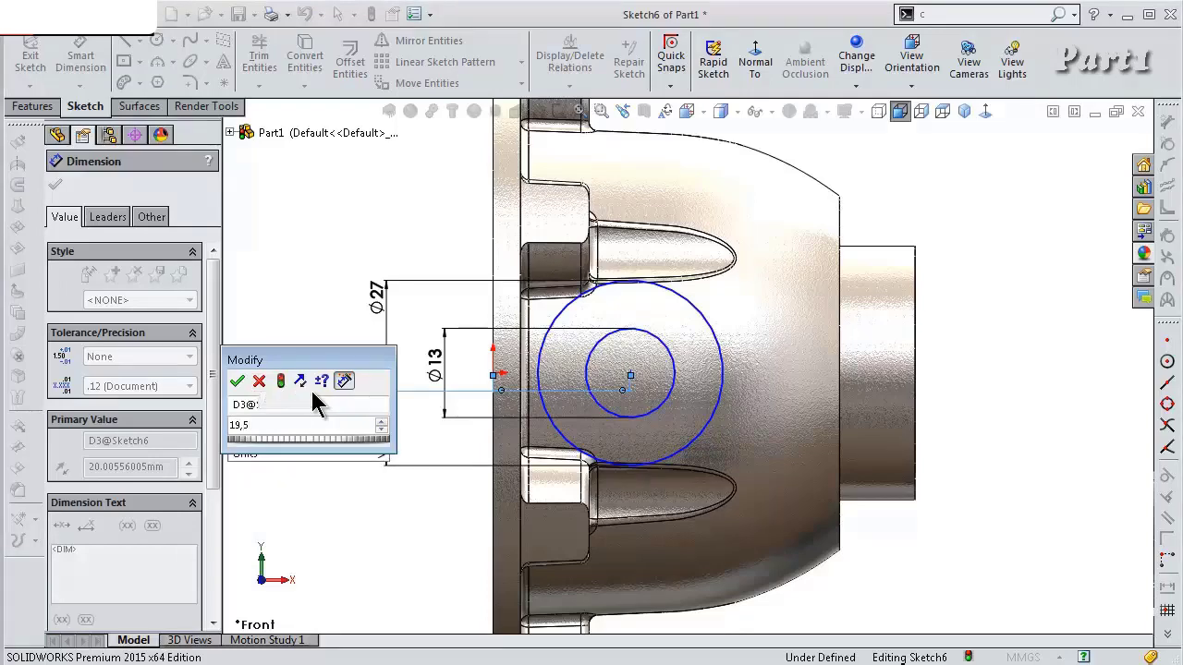
key("Return")
left_click(327, 331)
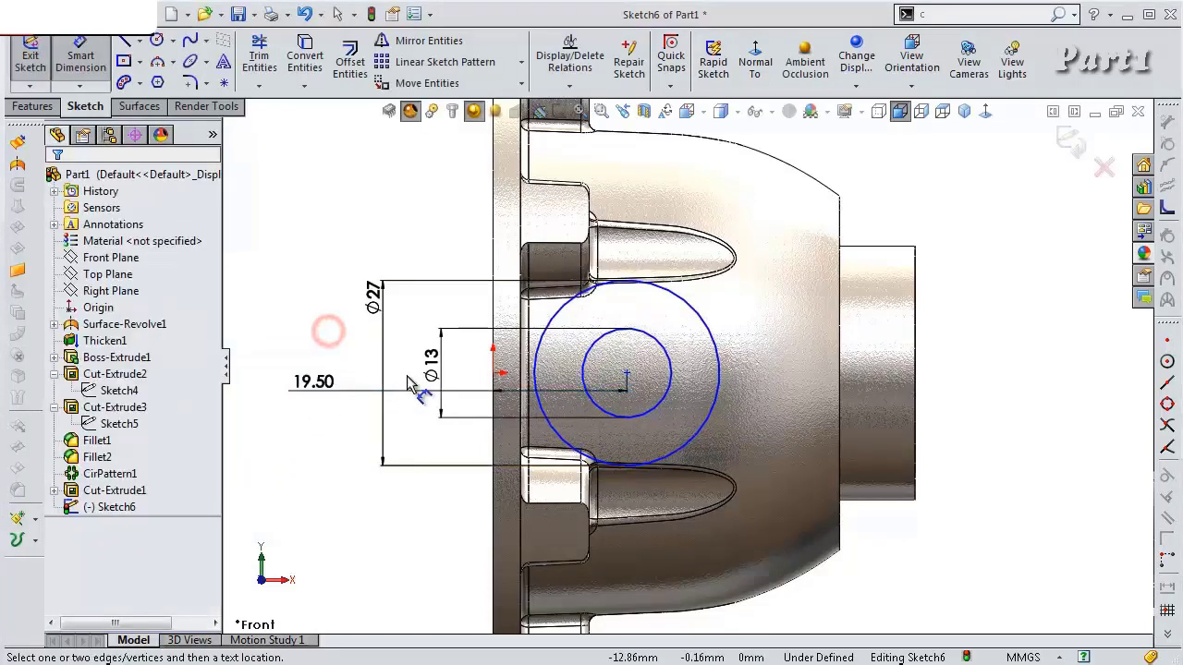
key("Escape")
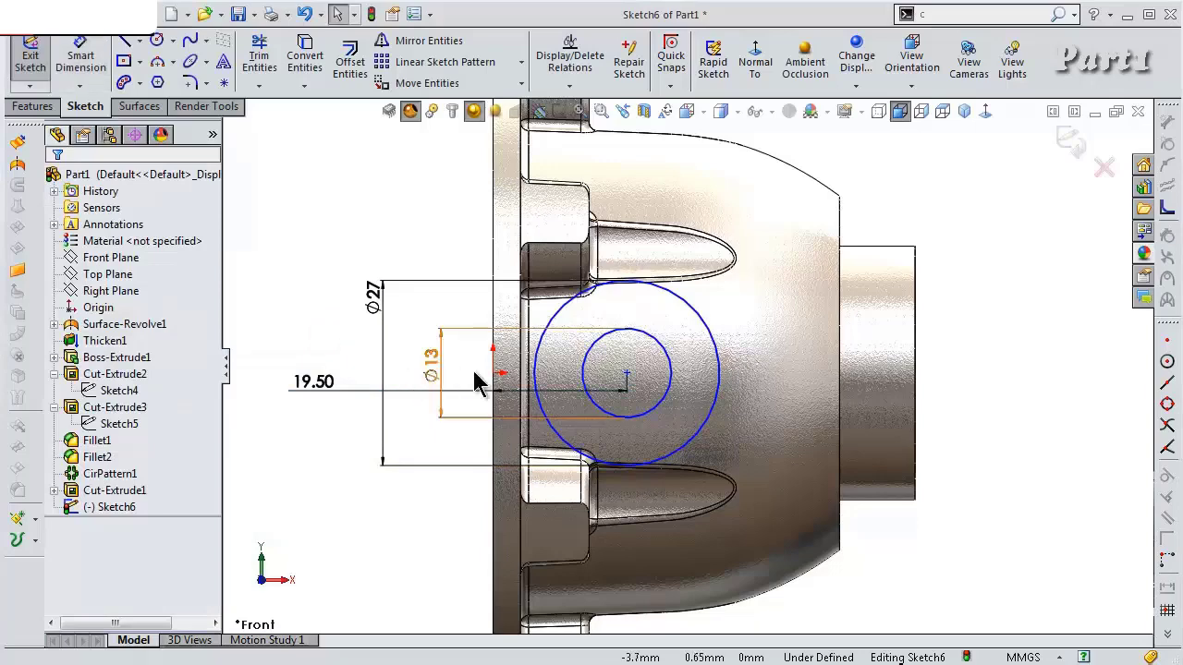
Add a horizontal relation between the circles' centre point and the origin
left_click(627, 378)
left_click(493, 373, "ctrl")
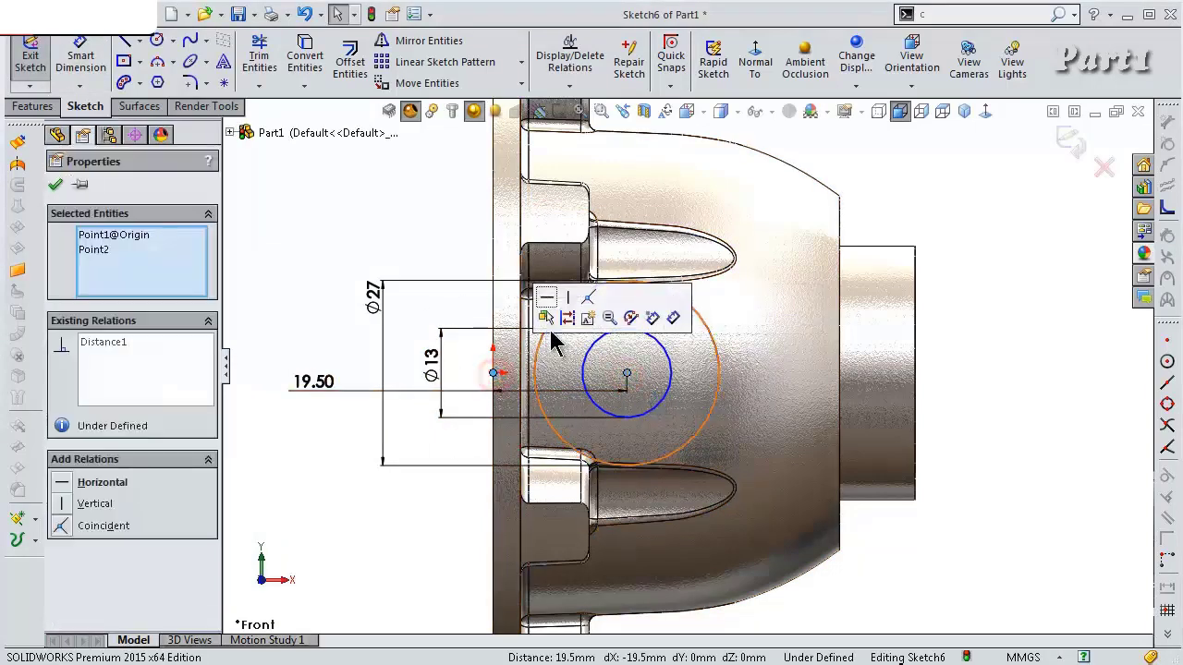
left_click(547, 298)
left_click(435, 213)
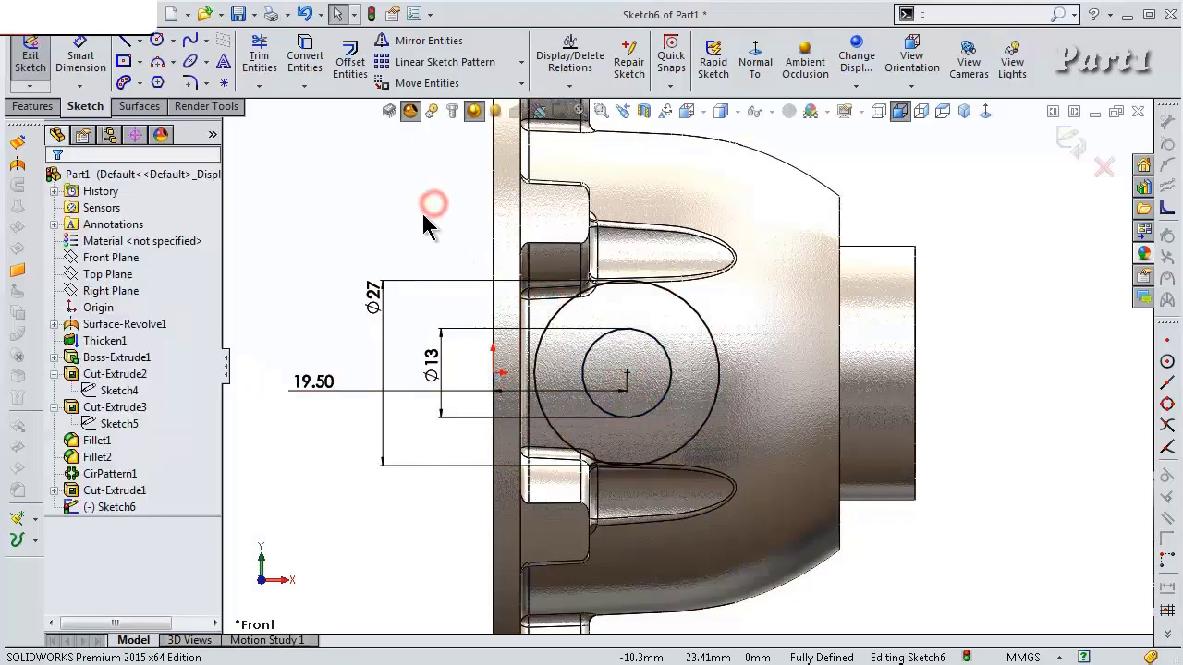
Start a boss extrusion of the two-circle sketch with its start condition set to an offset of 28.5 mm
middle_click_drag(430, 212, 467, 259)
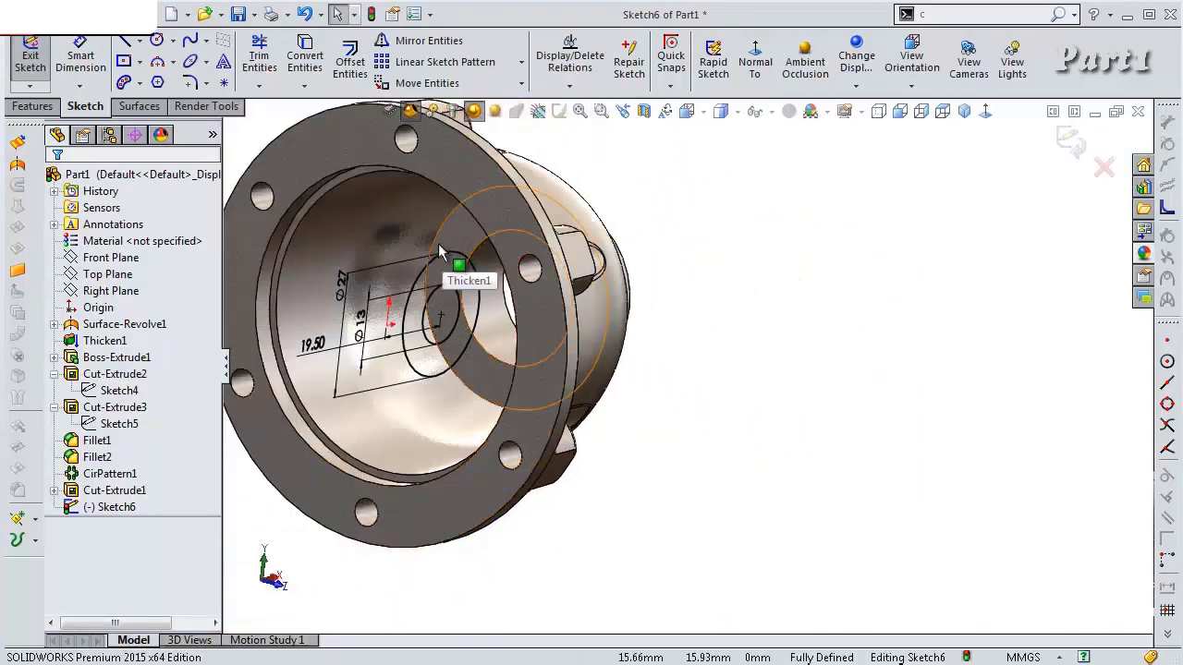
scroll(379, 227, "down", 1)
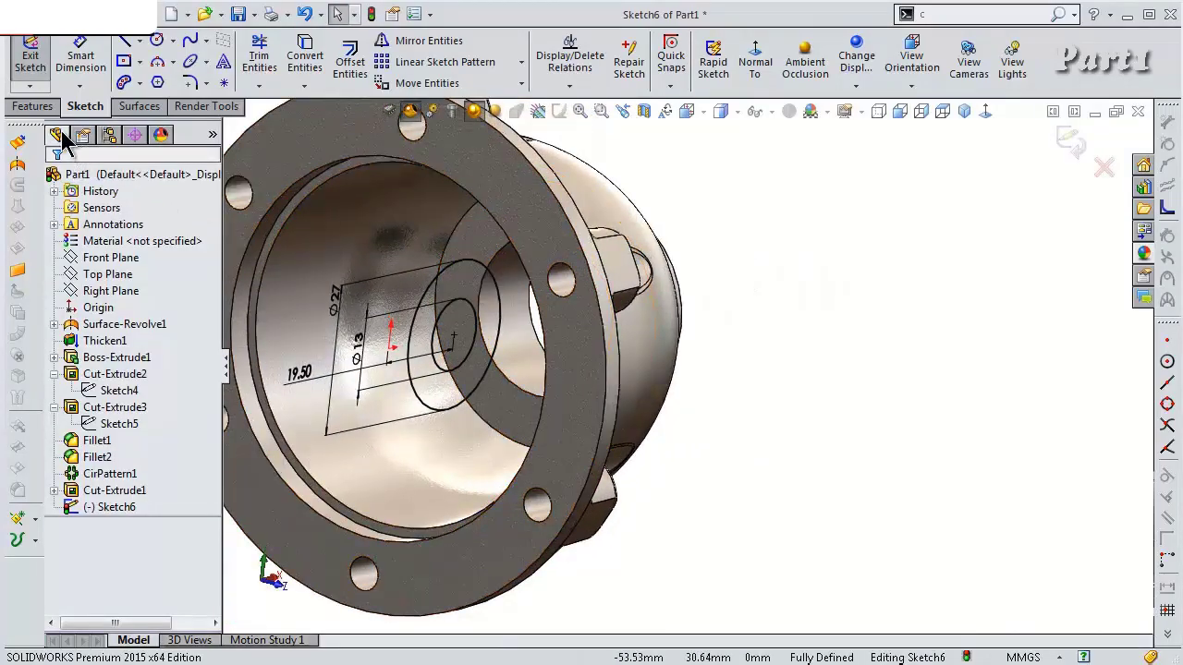
left_click(33, 107)
left_click(39, 67)
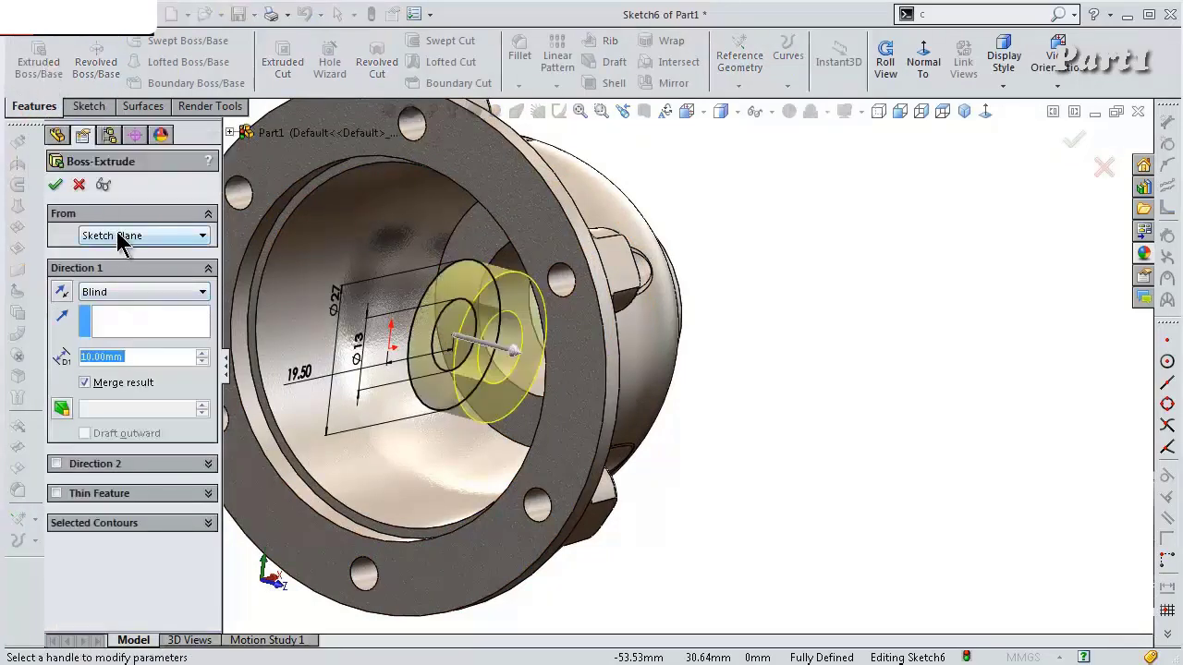
left_click(119, 236)
left_click(122, 288)
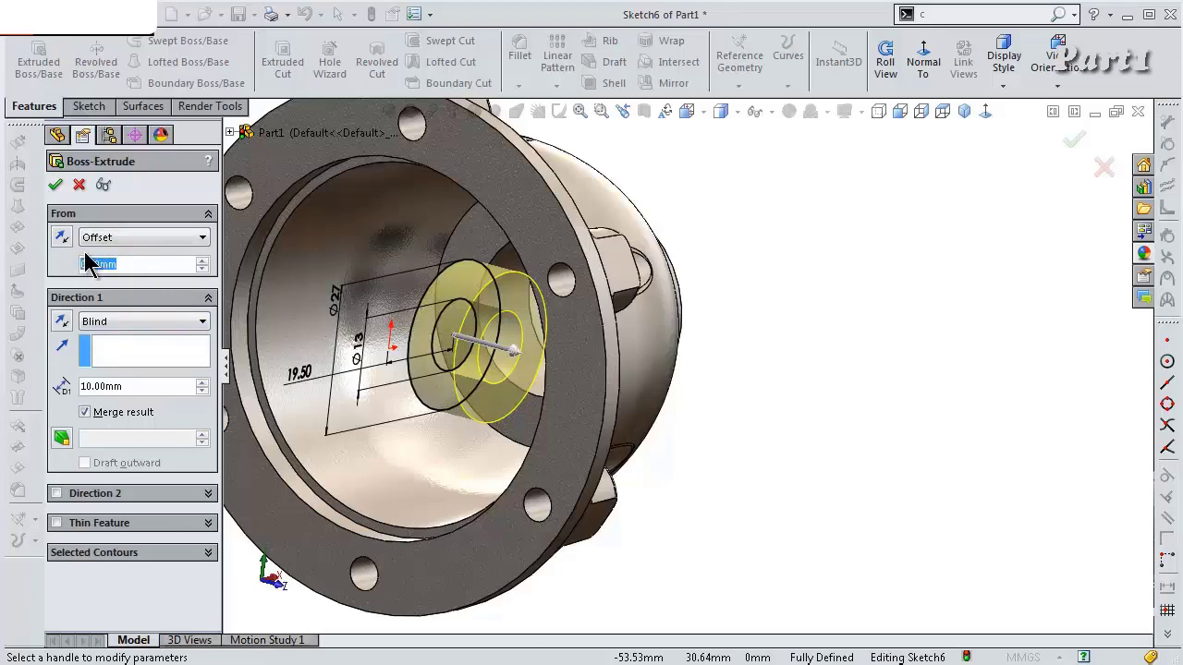
type("28.5")
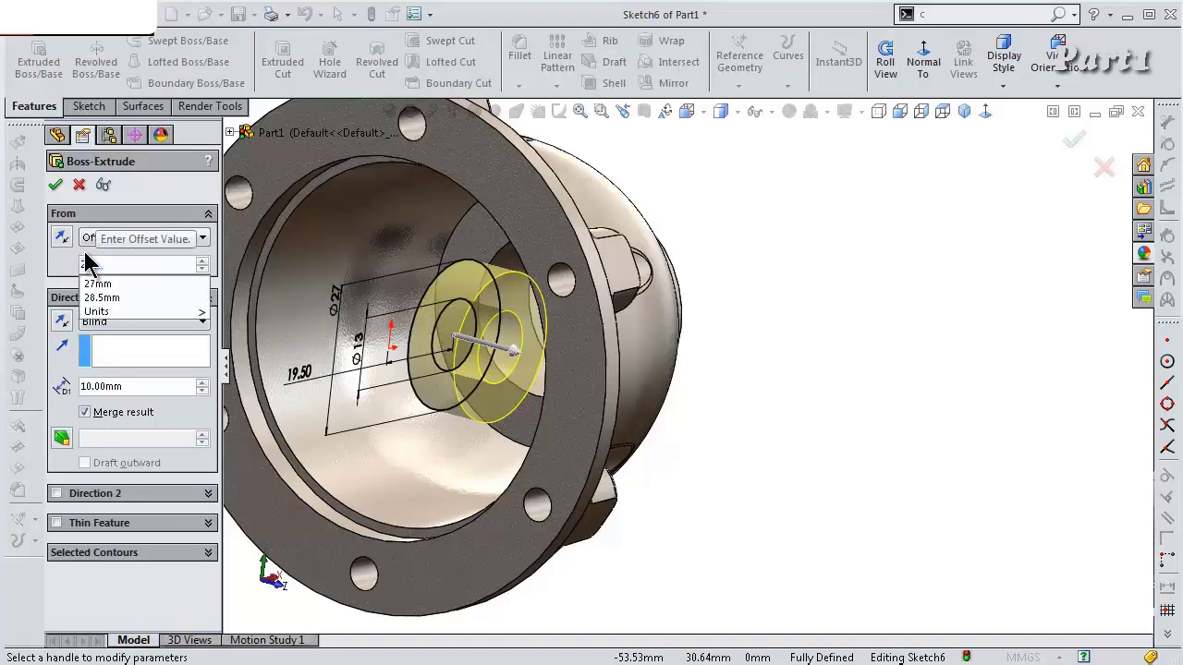
key("Return")
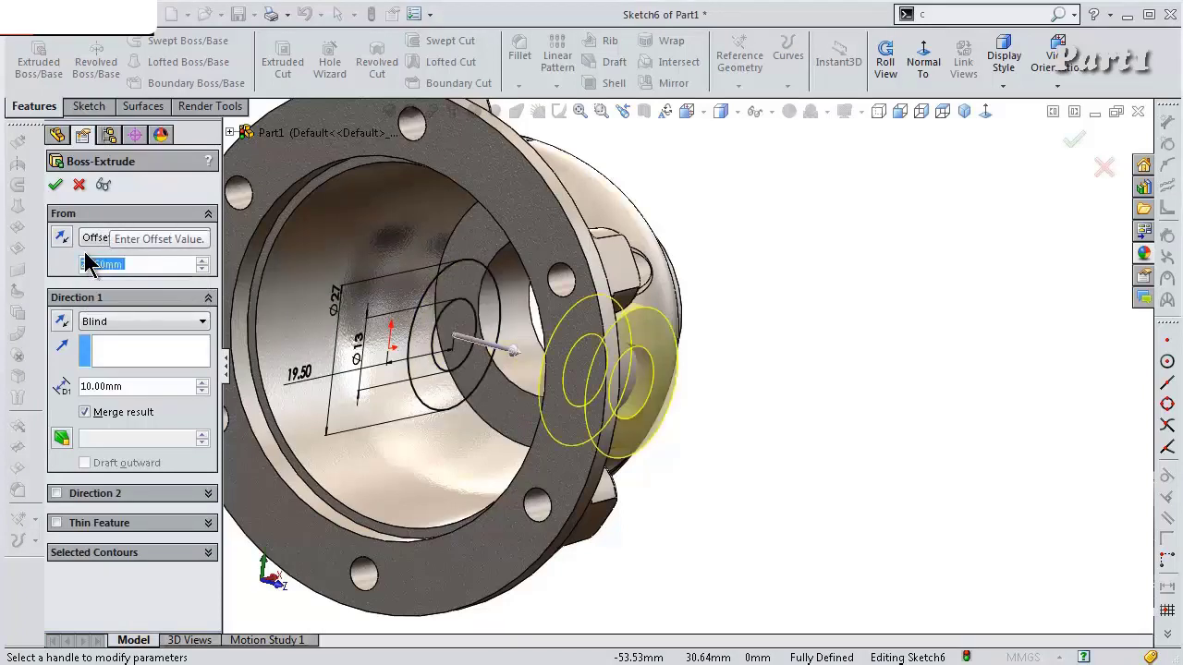
Set the extrusion's end condition to Up To Next and its start offset to 28 mm, and create the boss
middle_click_drag(879, 486, 592, 346)
scroll(647, 340, "down", 3)
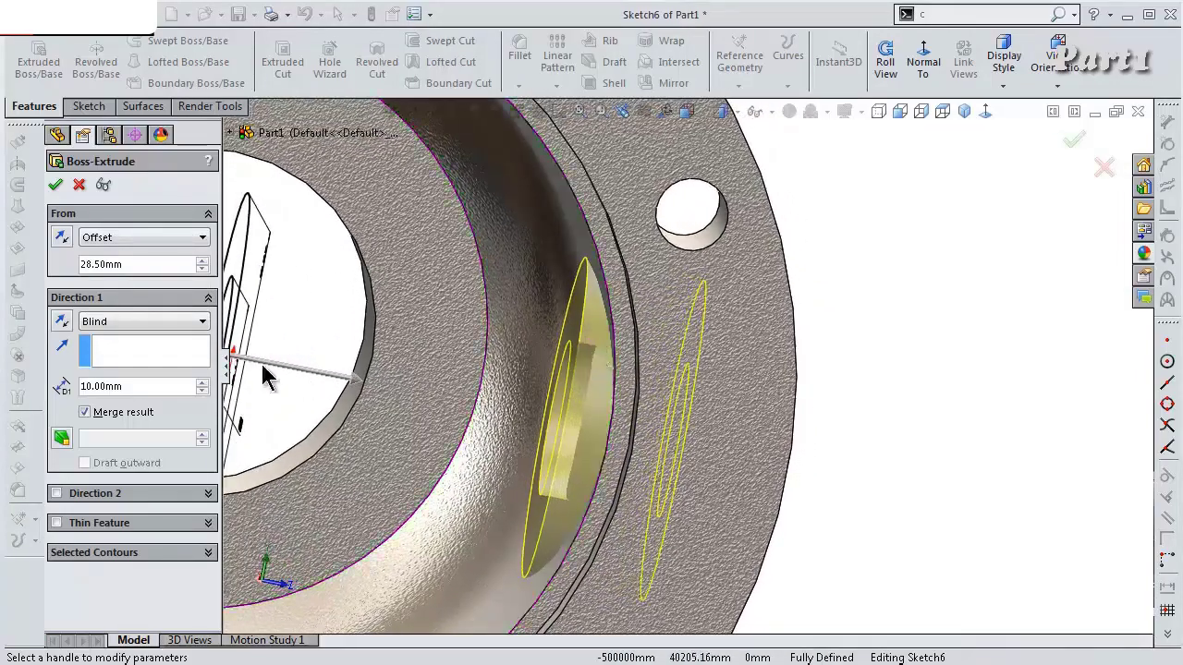
left_click(118, 322)
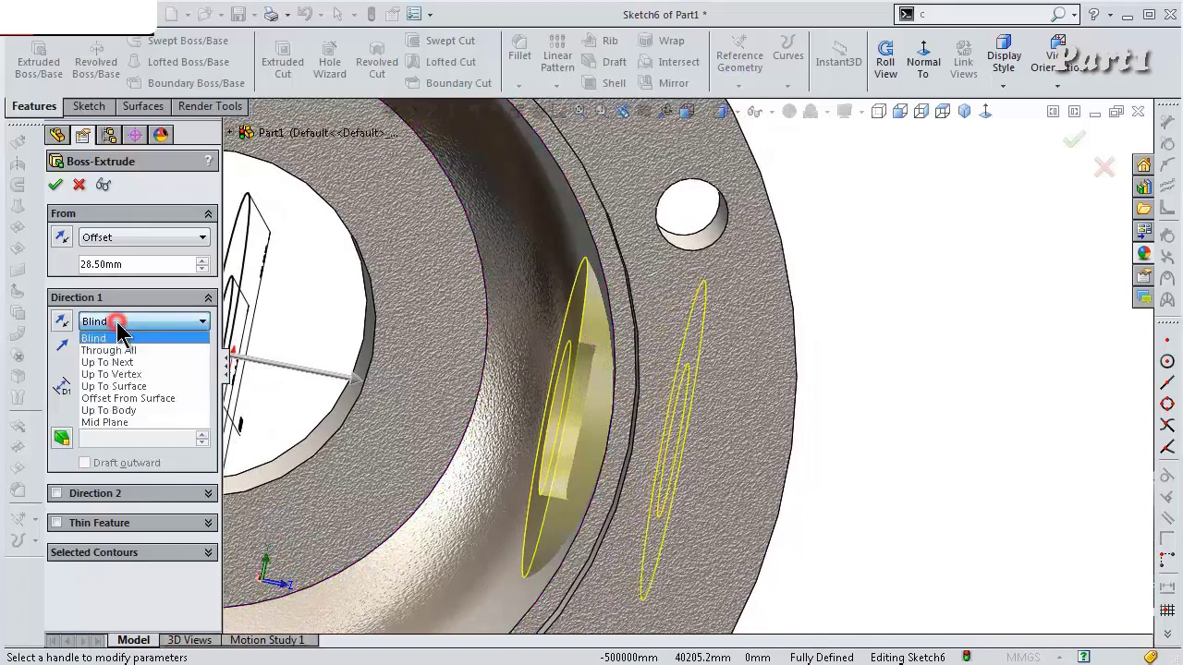
left_click(149, 361)
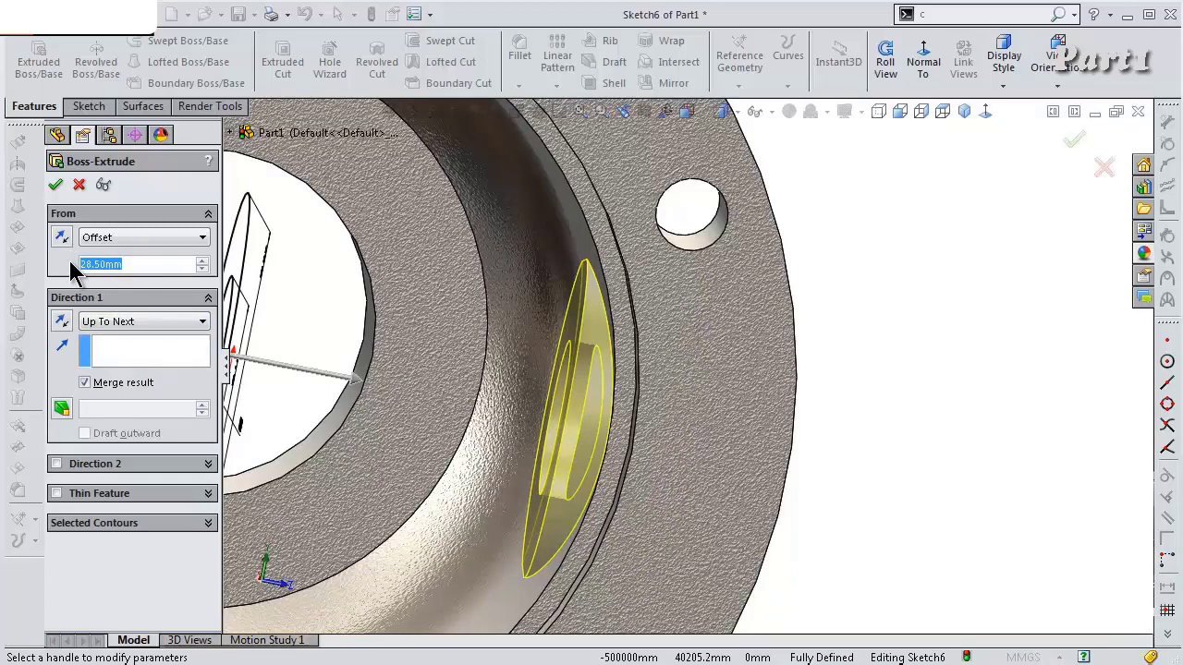
type("28")
key("Return")
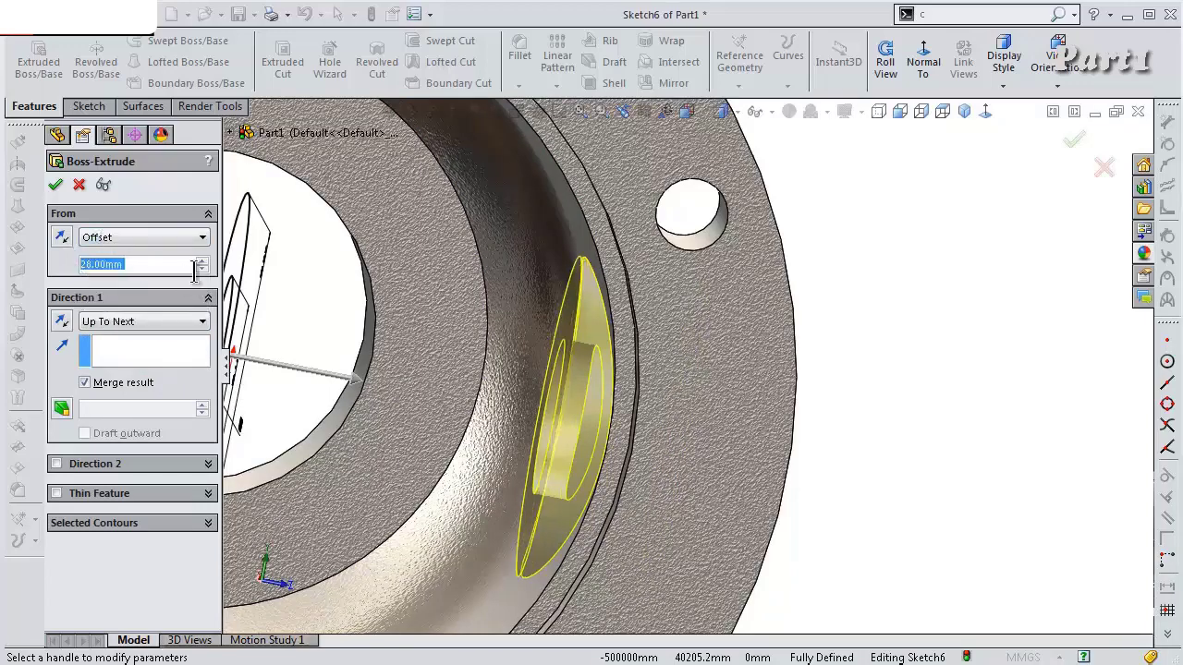
left_click(55, 190)
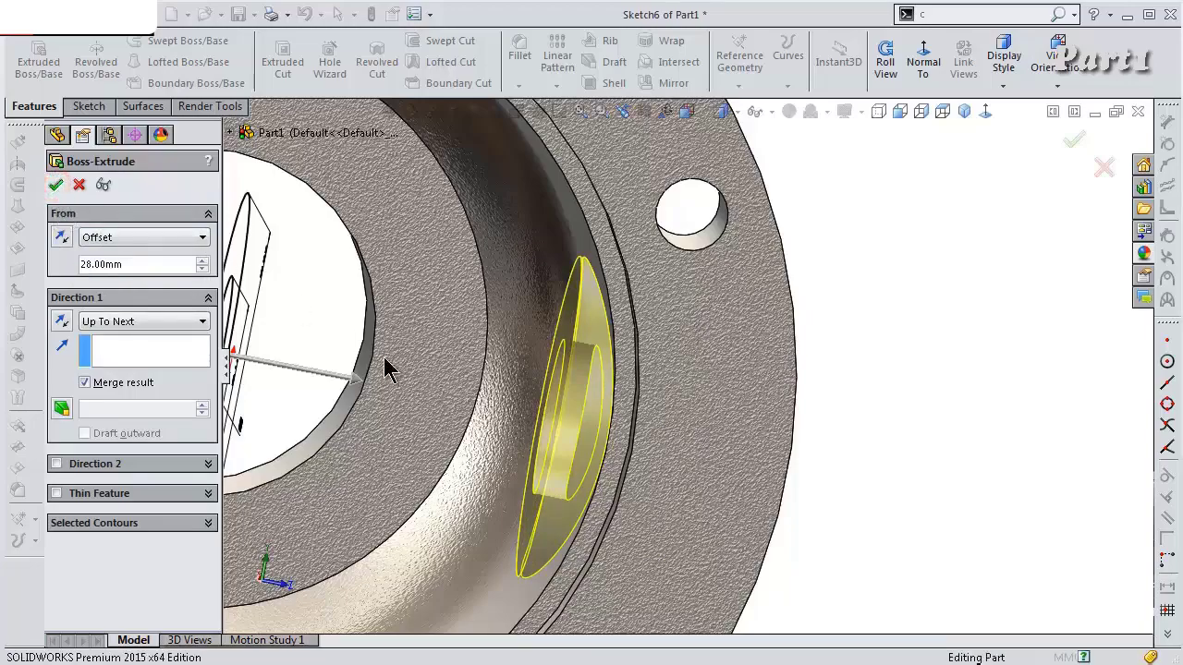
Start a sketch on the flat face of the inner ring boss and convert its hole edge into a sketch circle
scroll(776, 510, "up", 2)
middle_click_drag(776, 511, 732, 543)
scroll(732, 545, "up", 1)
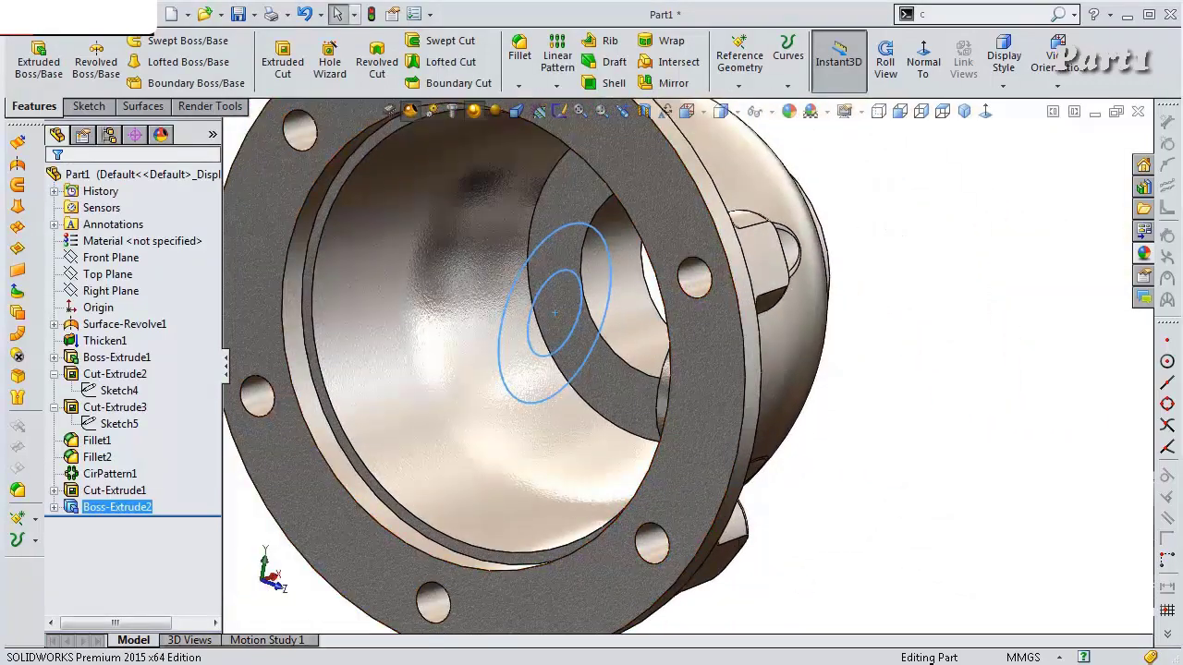
left_click(839, 462)
scroll(839, 462, "up", 1)
middle_click_drag(839, 435, 941, 441)
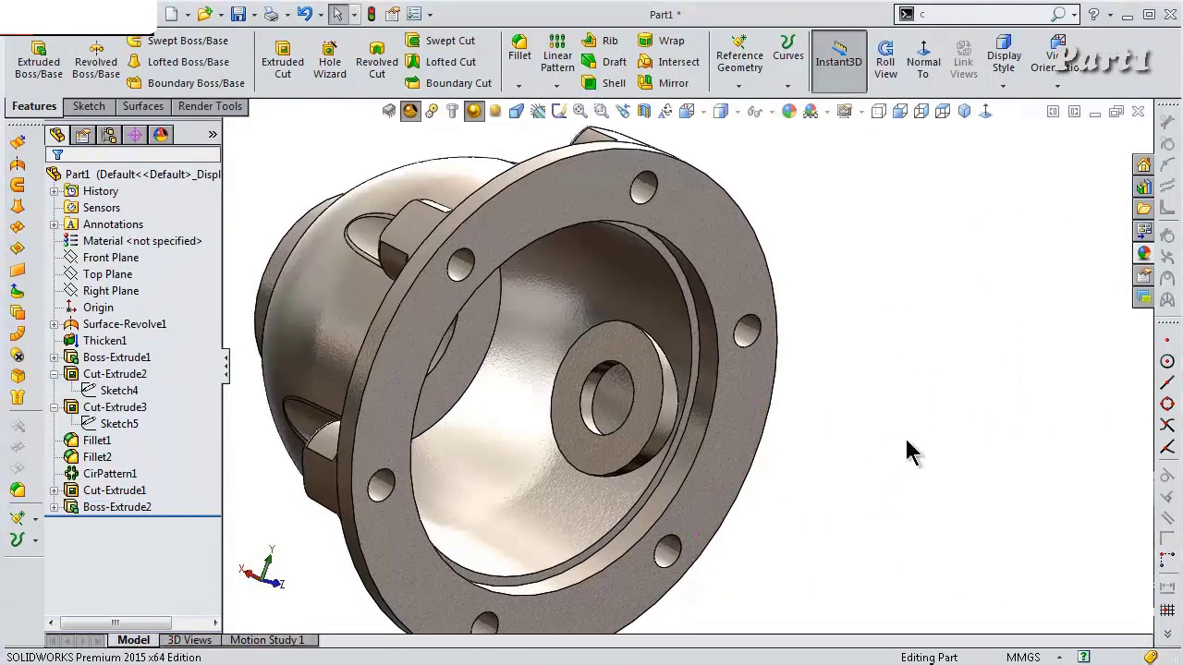
scroll(605, 431, "down", 3)
left_click(599, 427)
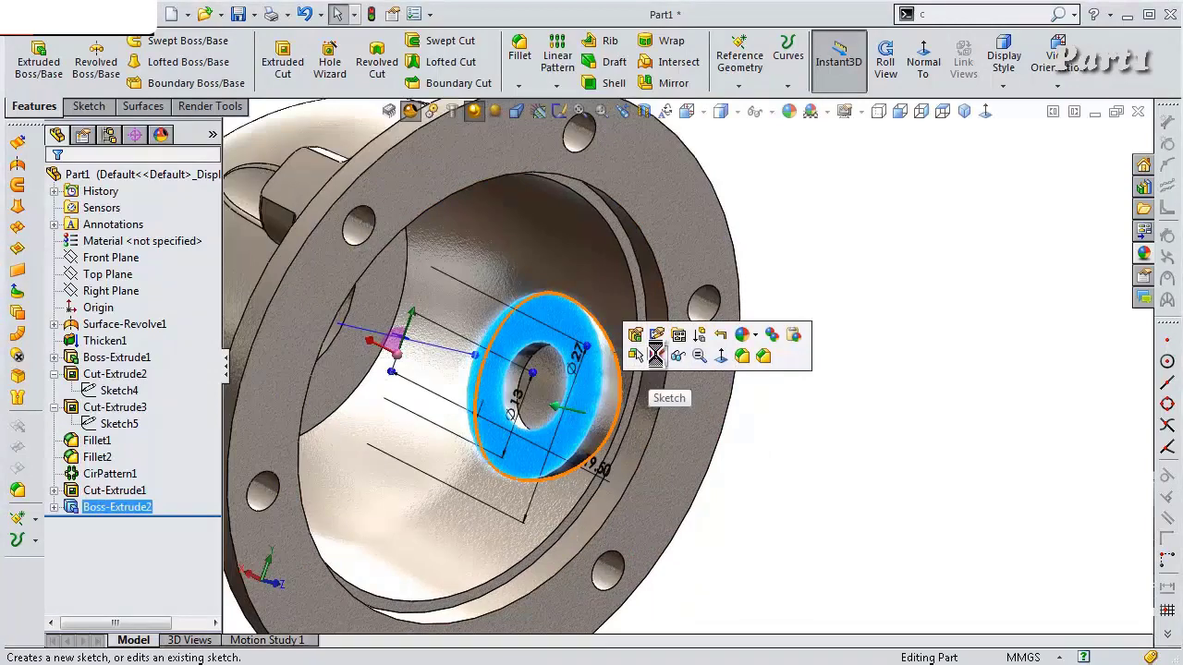
left_click(656, 355)
left_click(570, 378)
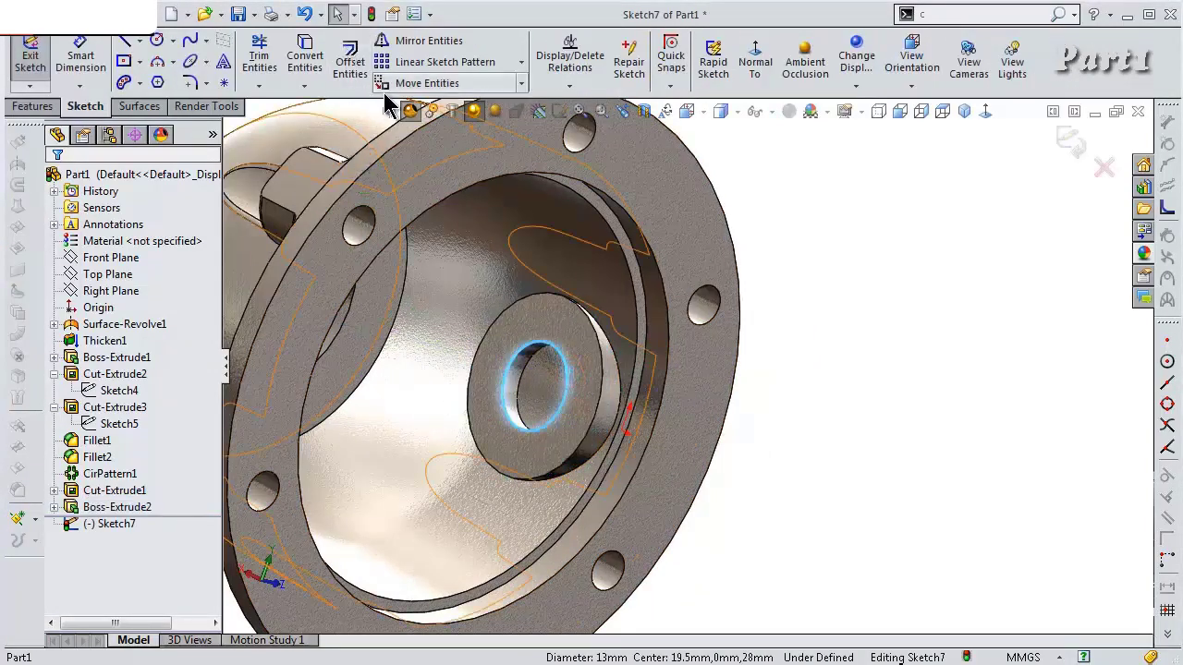
left_click(305, 55)
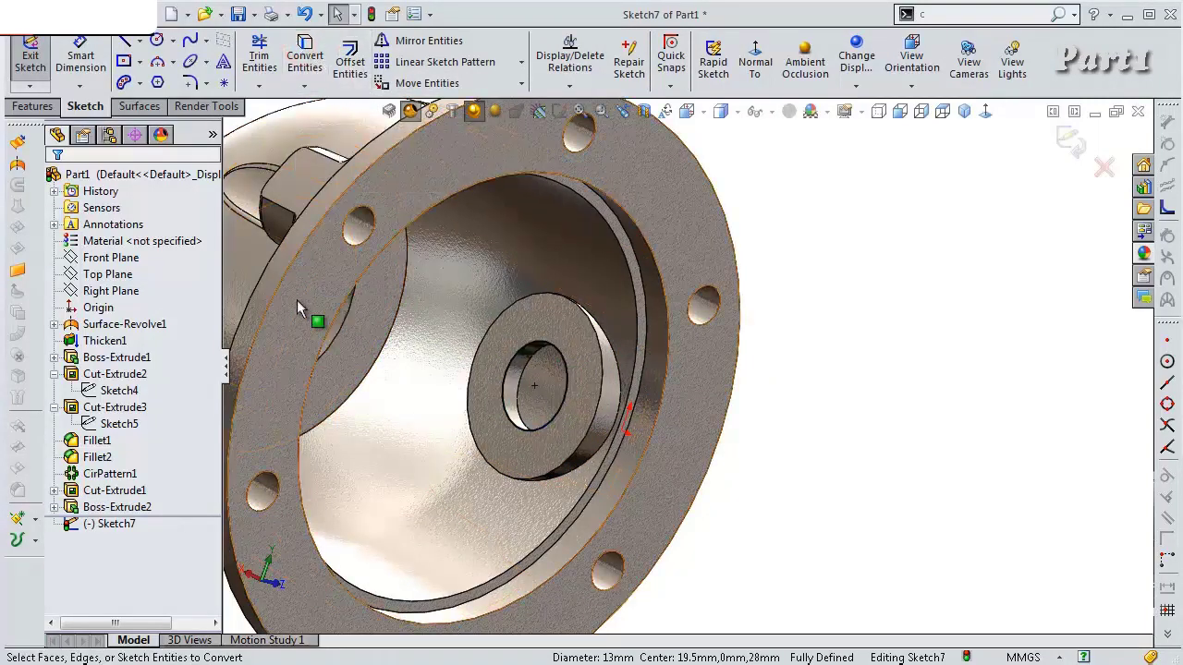
Cut the converted hole circle Through All so the boss hole passes through the housing wall
left_click(35, 106)
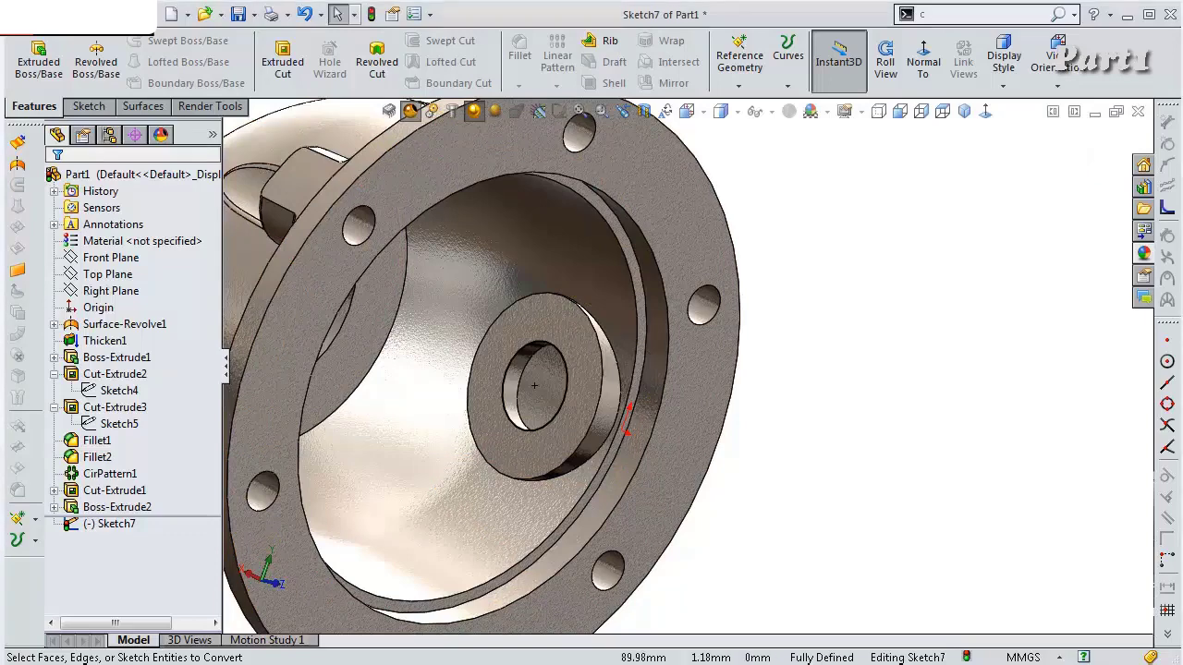
left_click(285, 65)
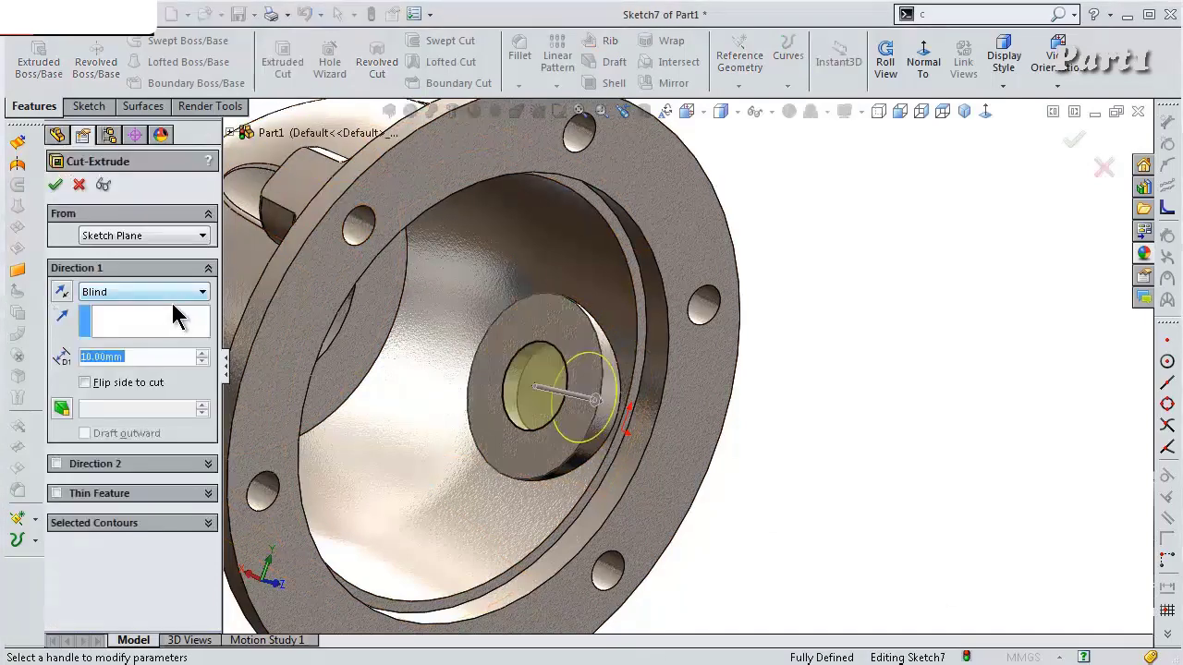
left_click(148, 293)
left_click(163, 324)
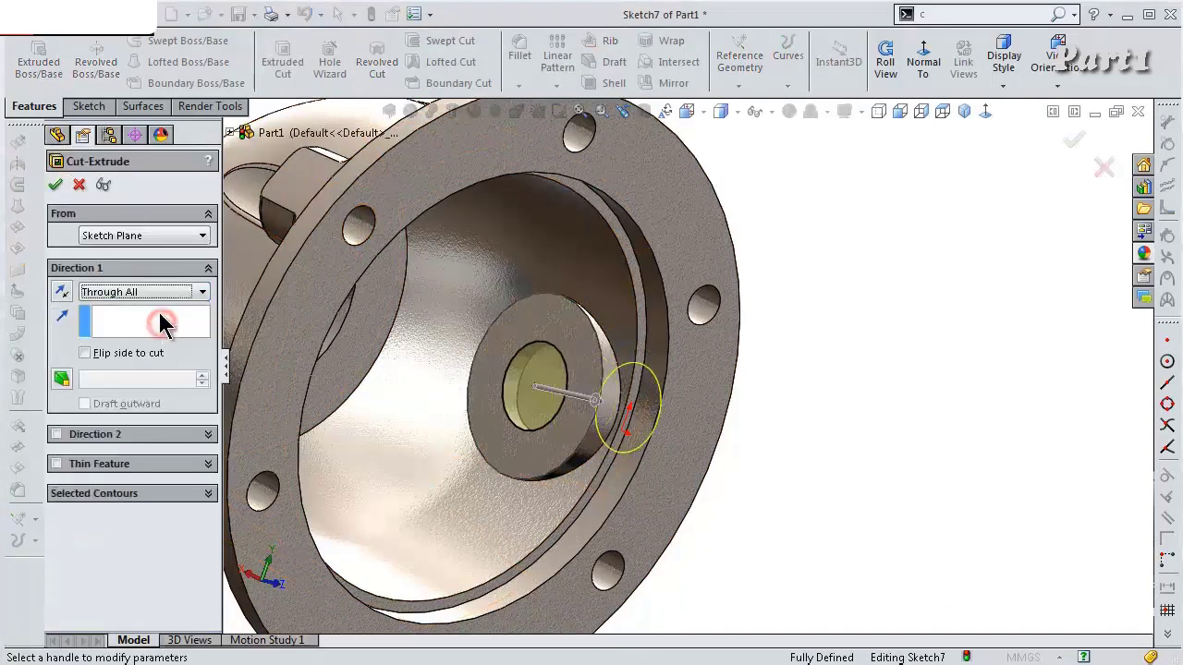
left_click(55, 186)
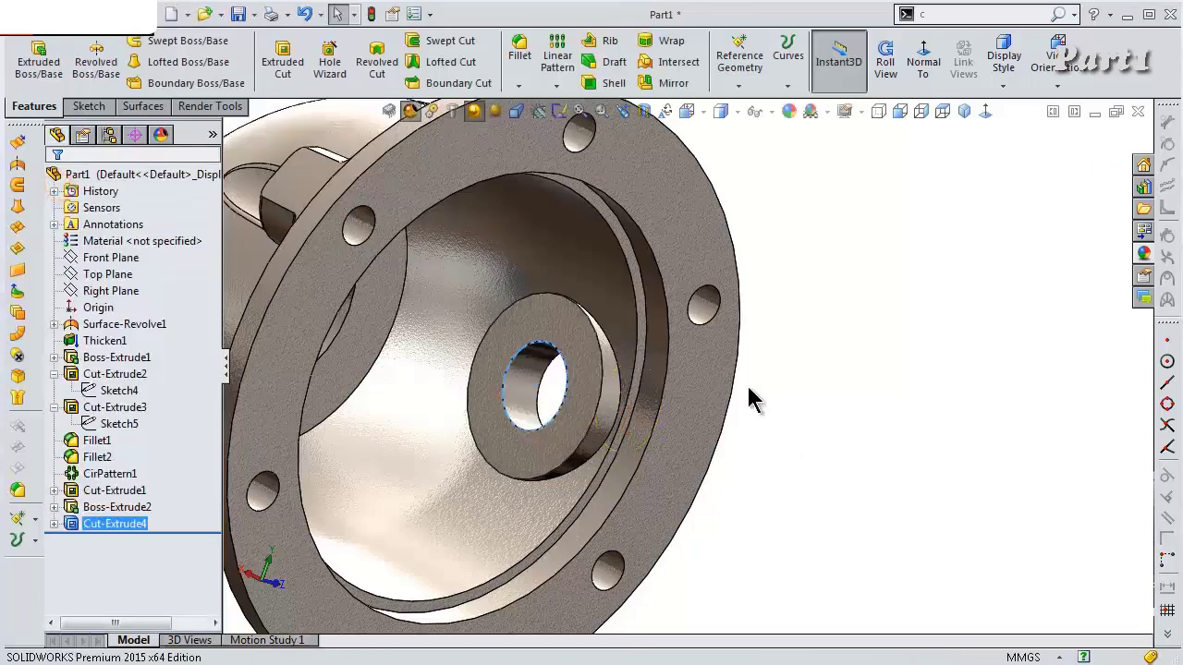
Start a sketch on the Front Plane, viewed normal to it, and convert the side hole's circular edge into the sketch
middle_click_drag(739, 361, 576, 379)
scroll(702, 363, "up", 3)
middle_click_drag(743, 373, 773, 443)
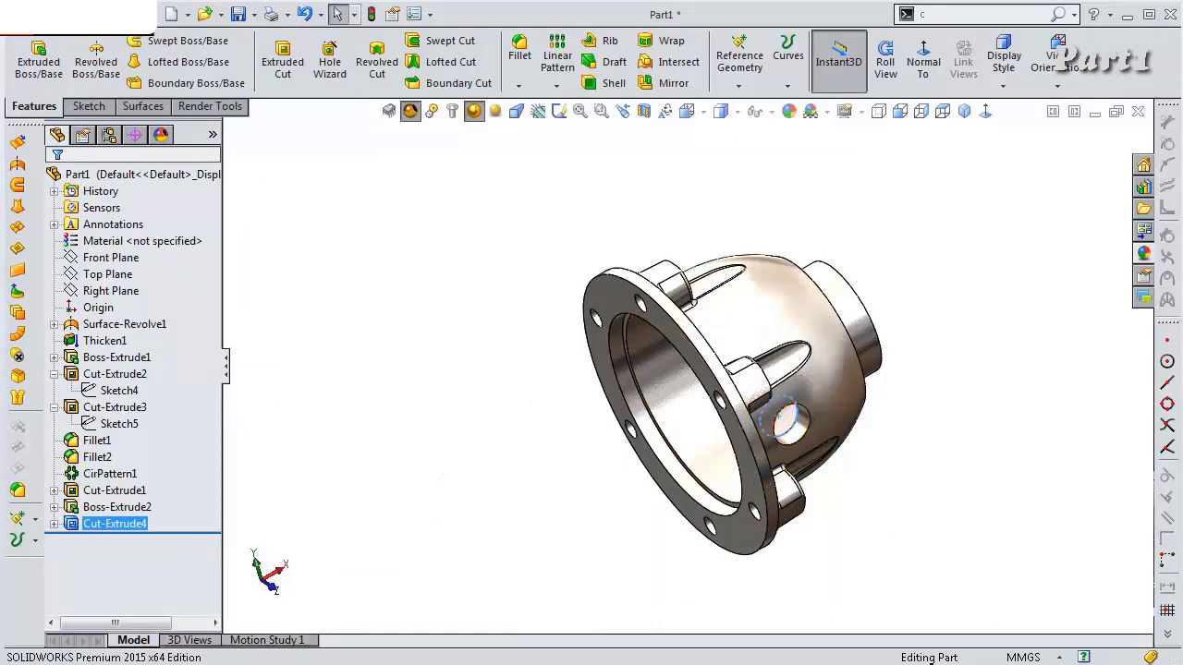
left_click(104, 258)
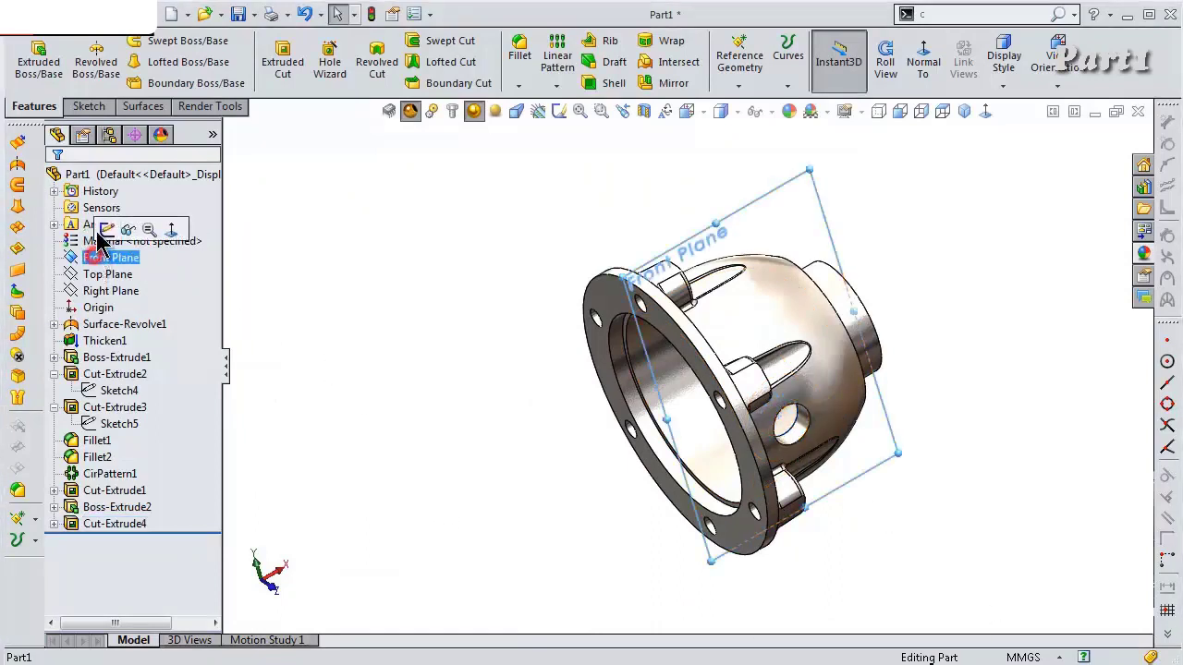
left_click(98, 220)
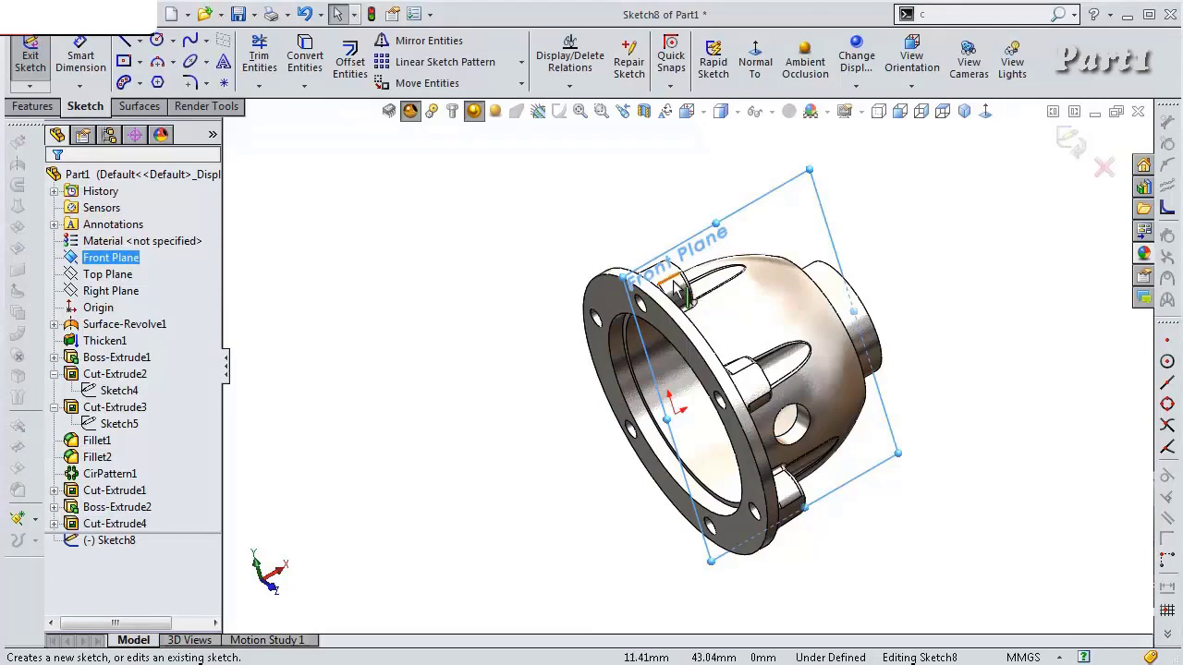
left_click(756, 78)
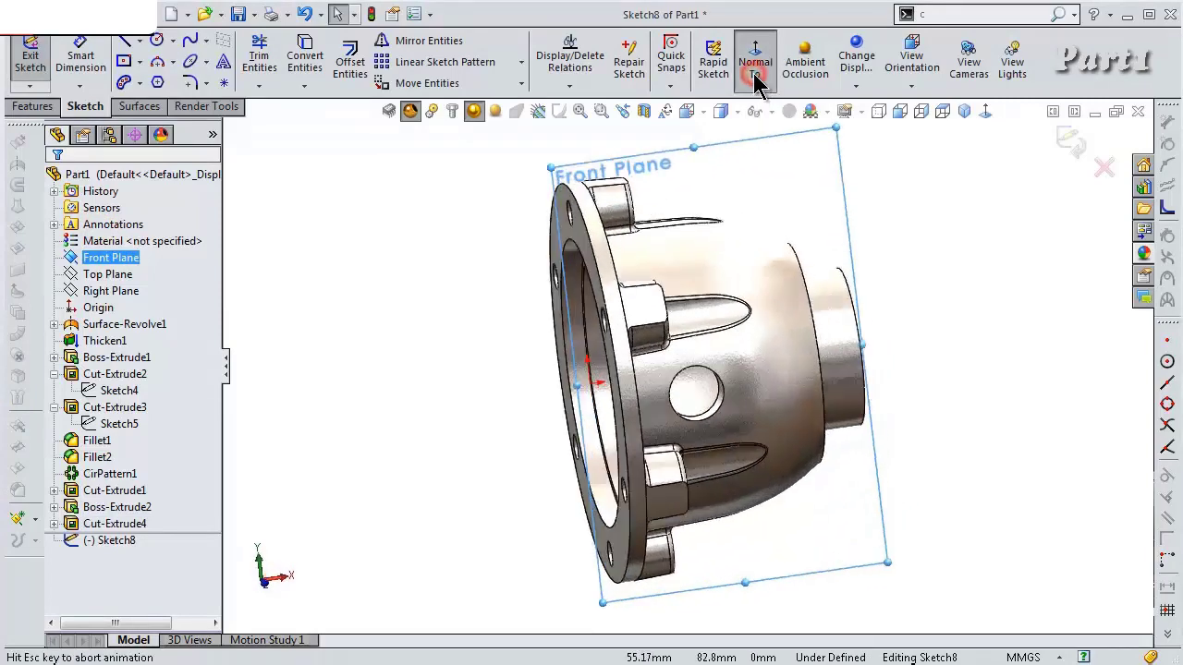
scroll(518, 392, "down", 3)
left_click(420, 358)
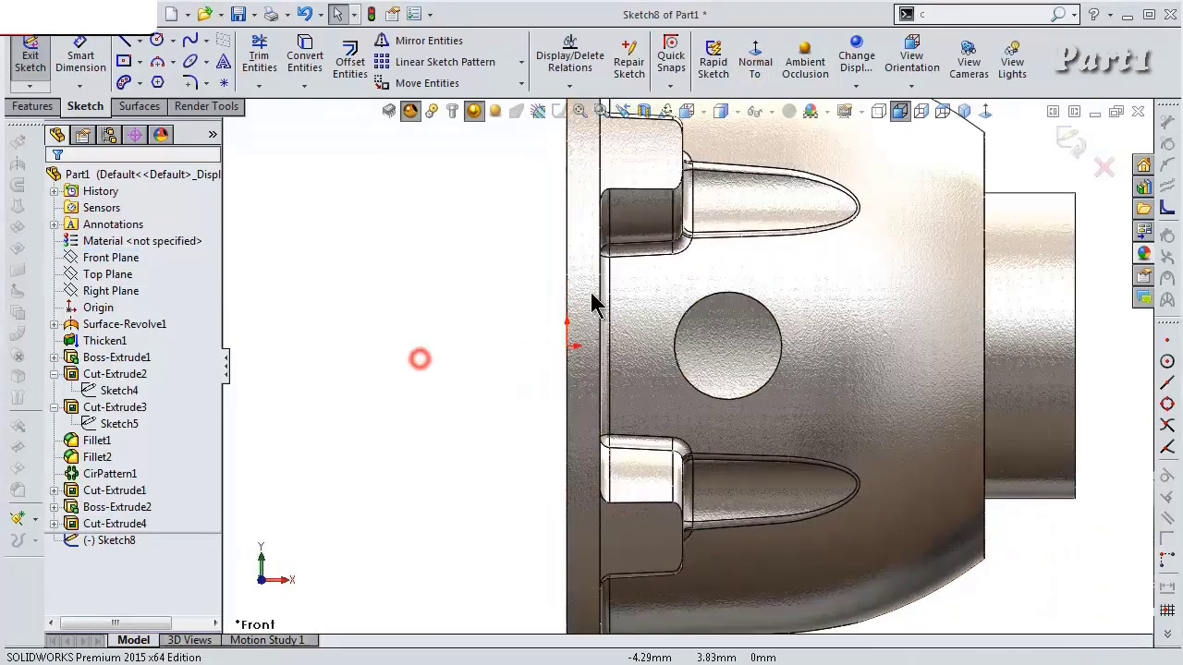
left_click(704, 307)
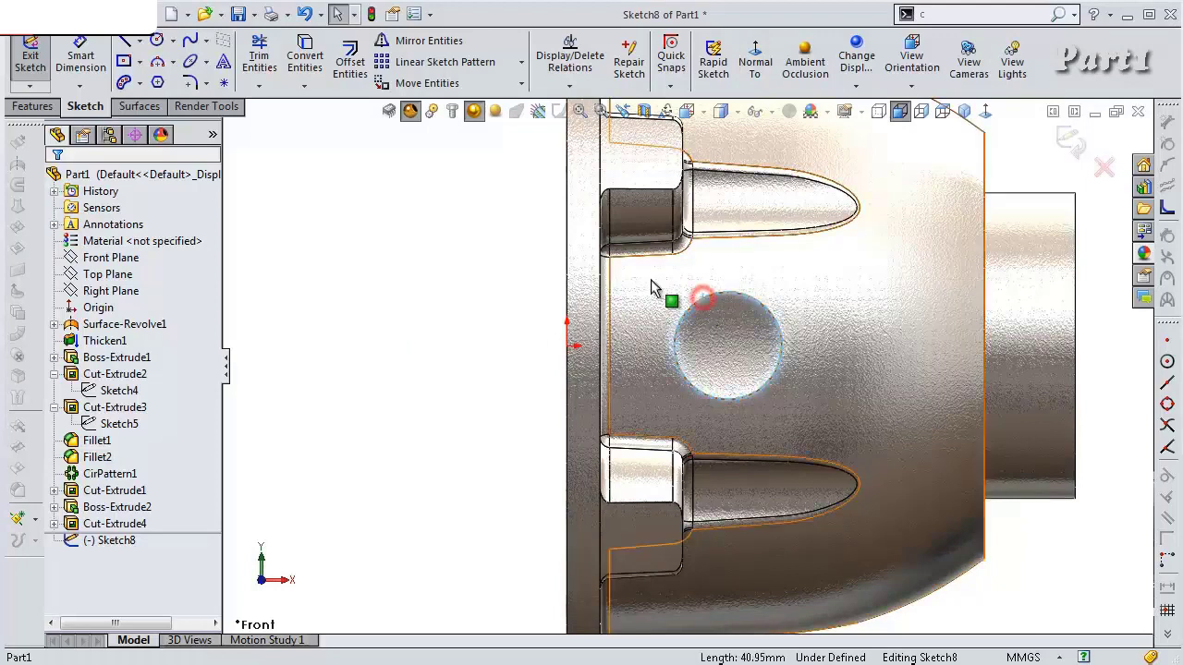
left_click(307, 56)
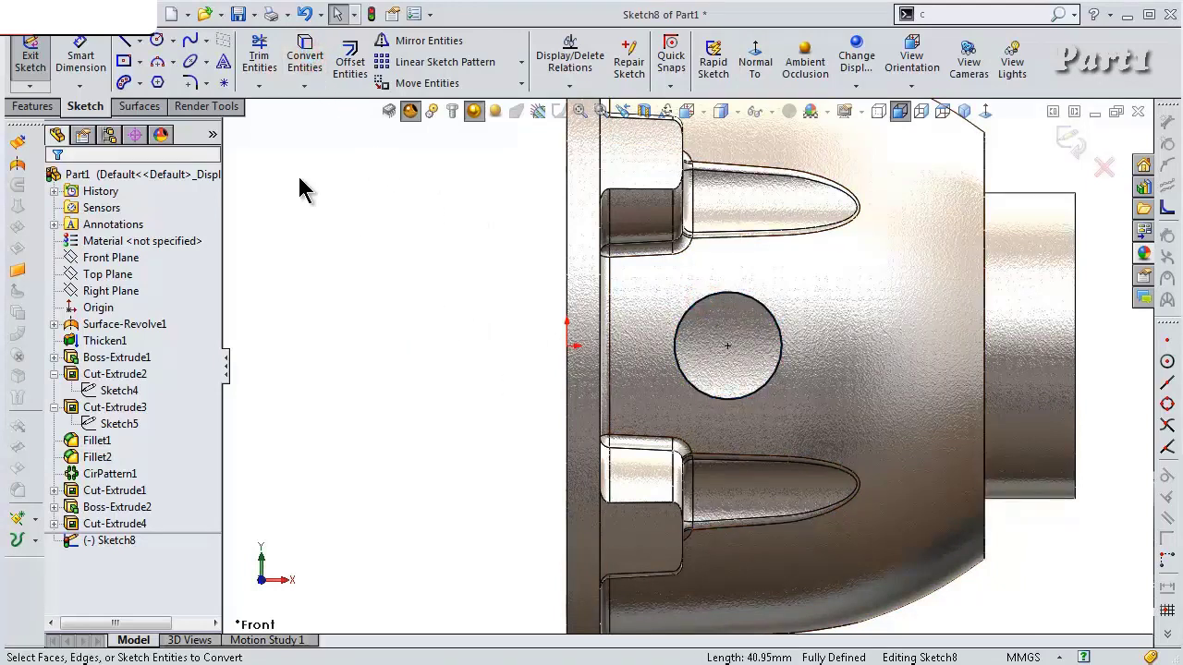
Sketch a construction circle about 26 mm in diameter, concentric with the converted hole circle
left_click(158, 41)
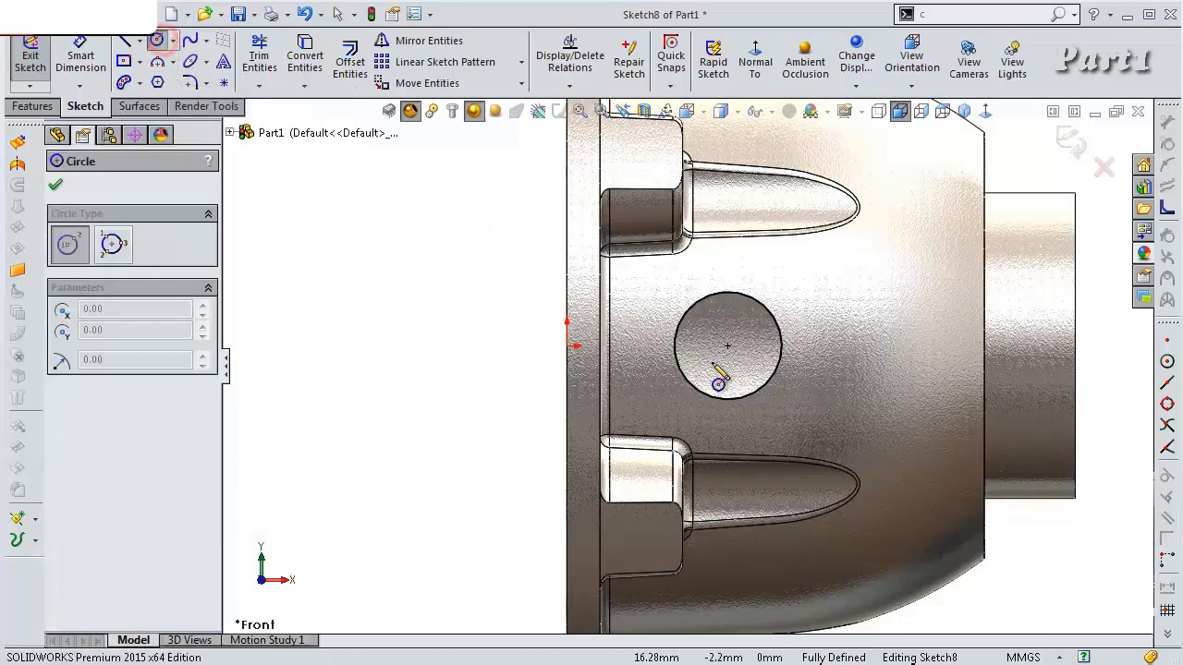
left_click(728, 346)
left_click(650, 274)
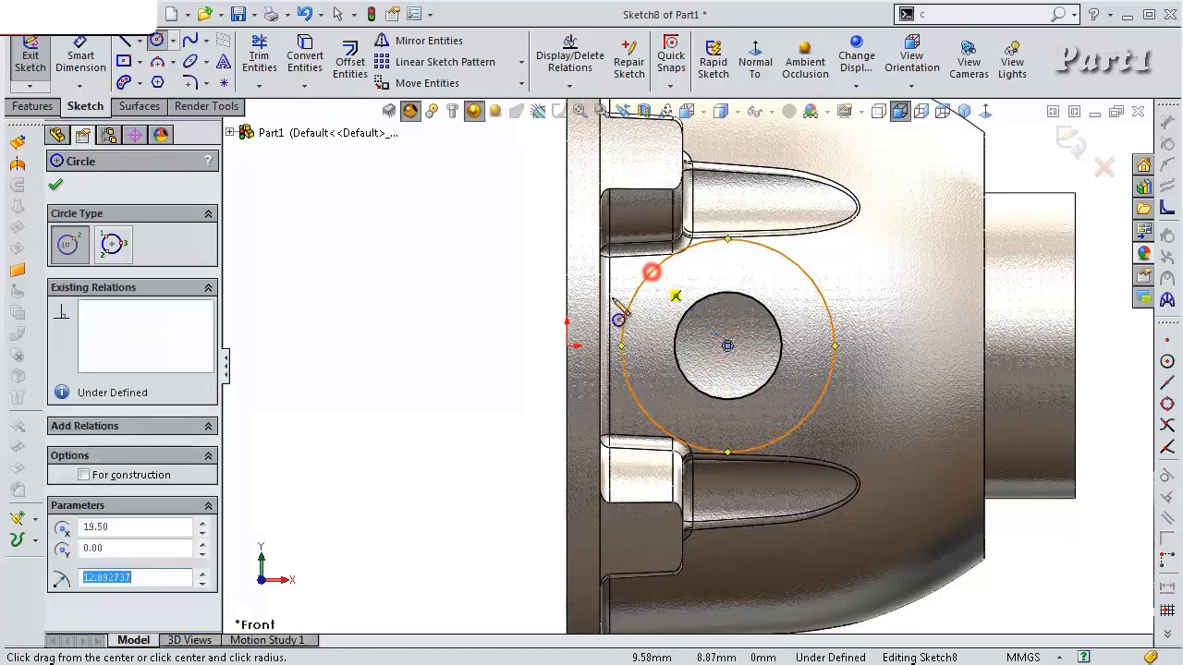
left_click(138, 475)
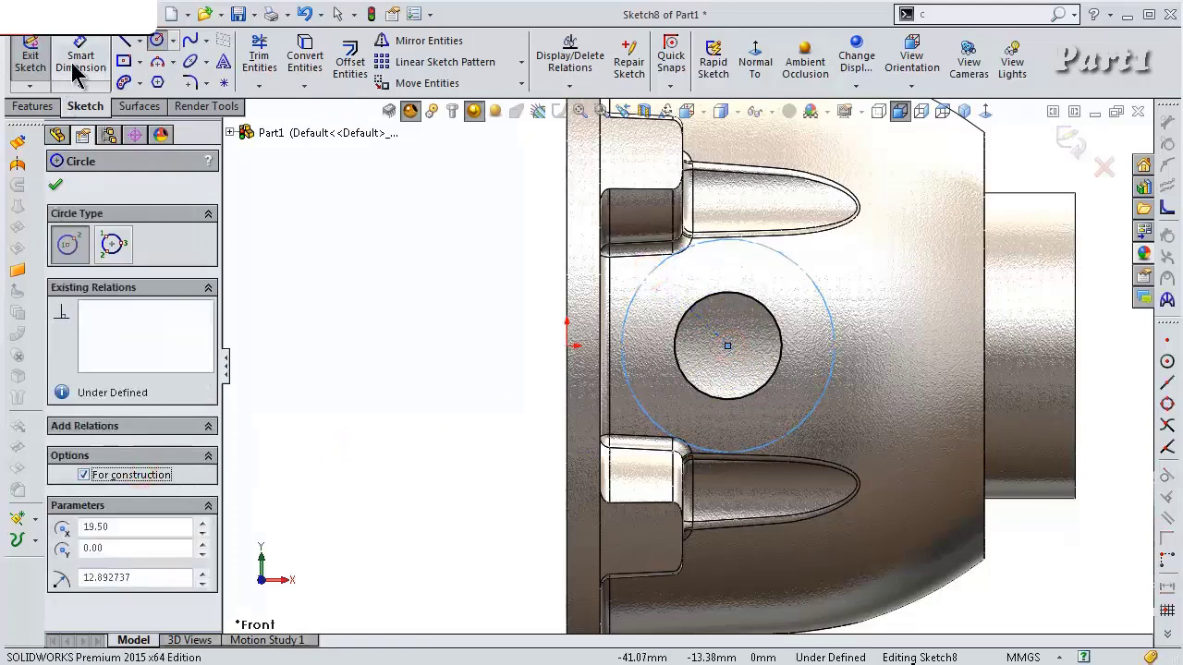
Dimension the construction circle's diameter as 22 mm
left_click(79, 58)
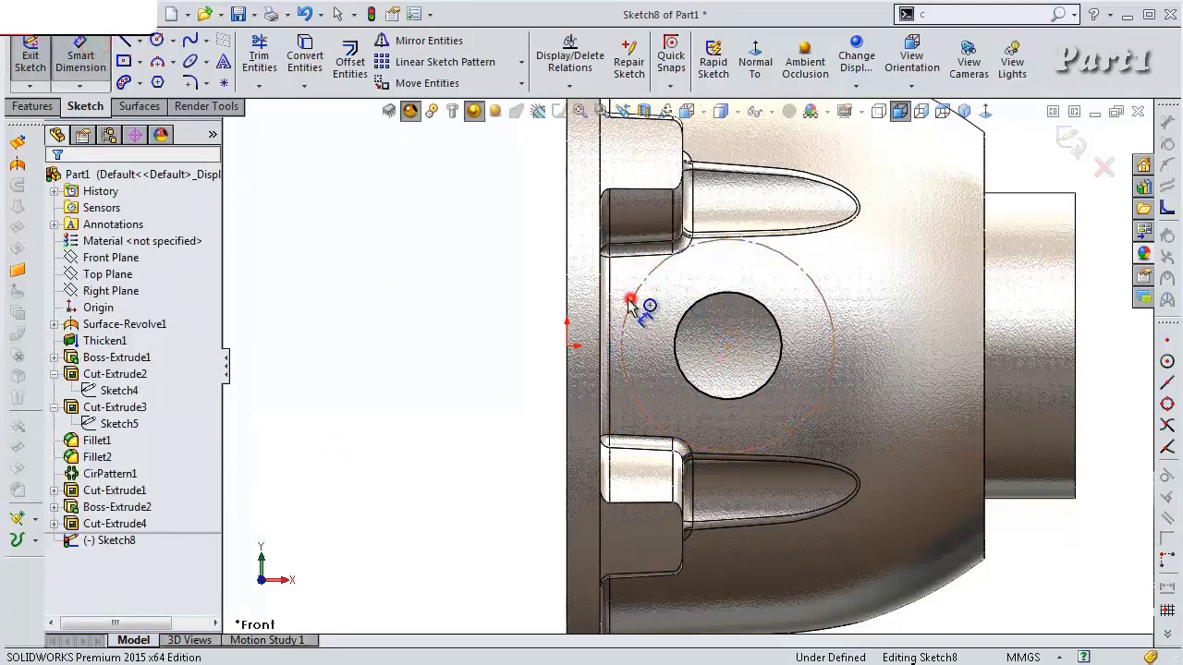
left_click(628, 302)
left_click(481, 323)
type("22")
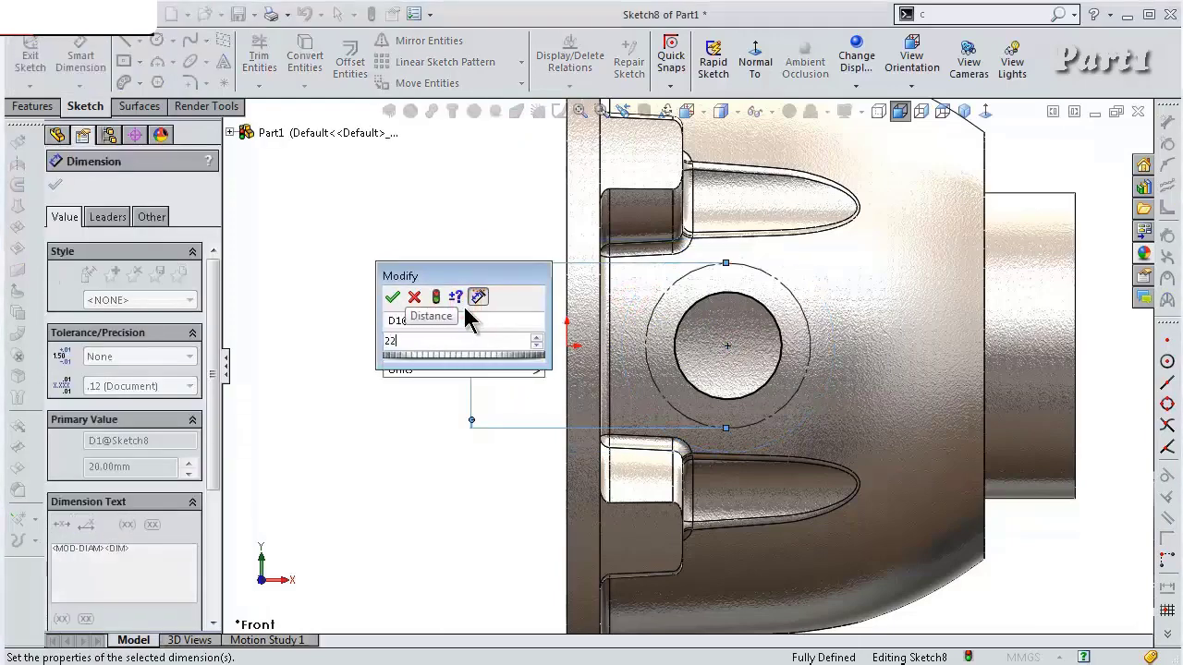
key("Return")
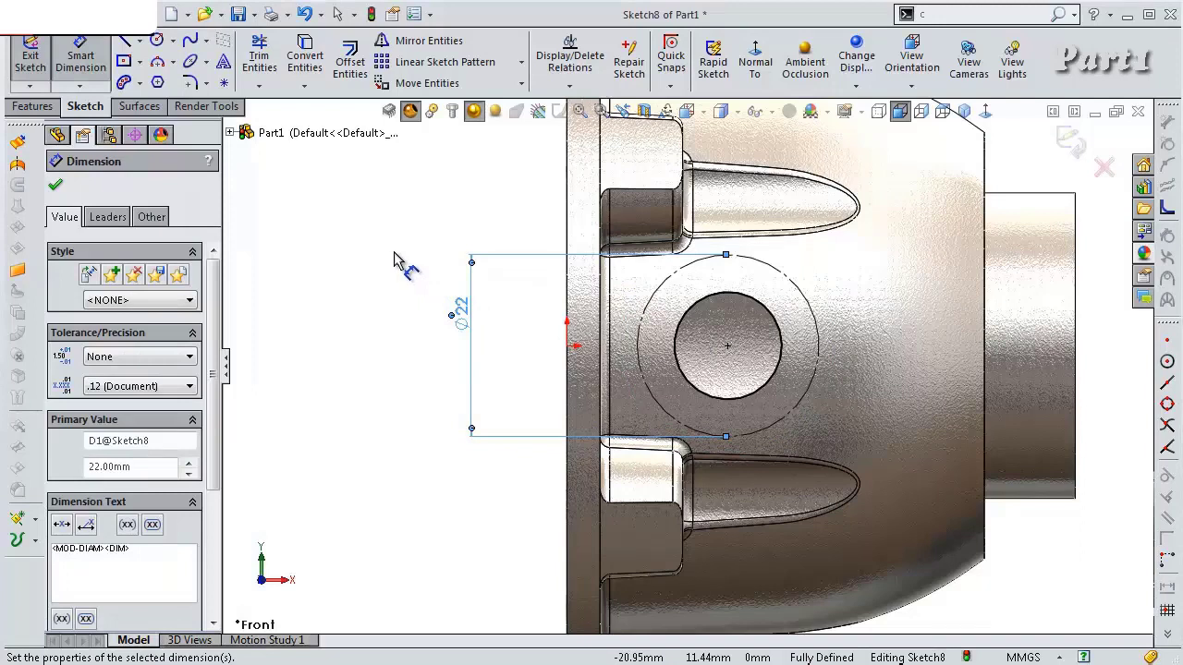
Sketch a corner rectangle 15.5 mm wide from the construction circle's top point to the flange's inner edge, level with the circle's bottom
left_click(138, 62)
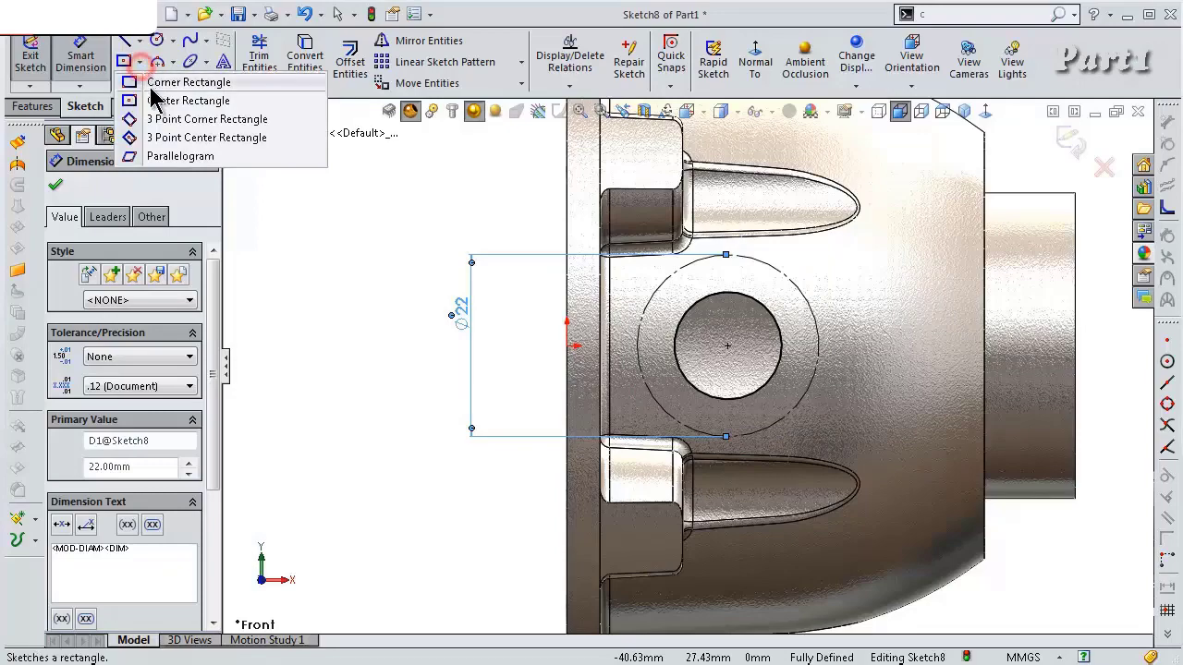
left_click(167, 83)
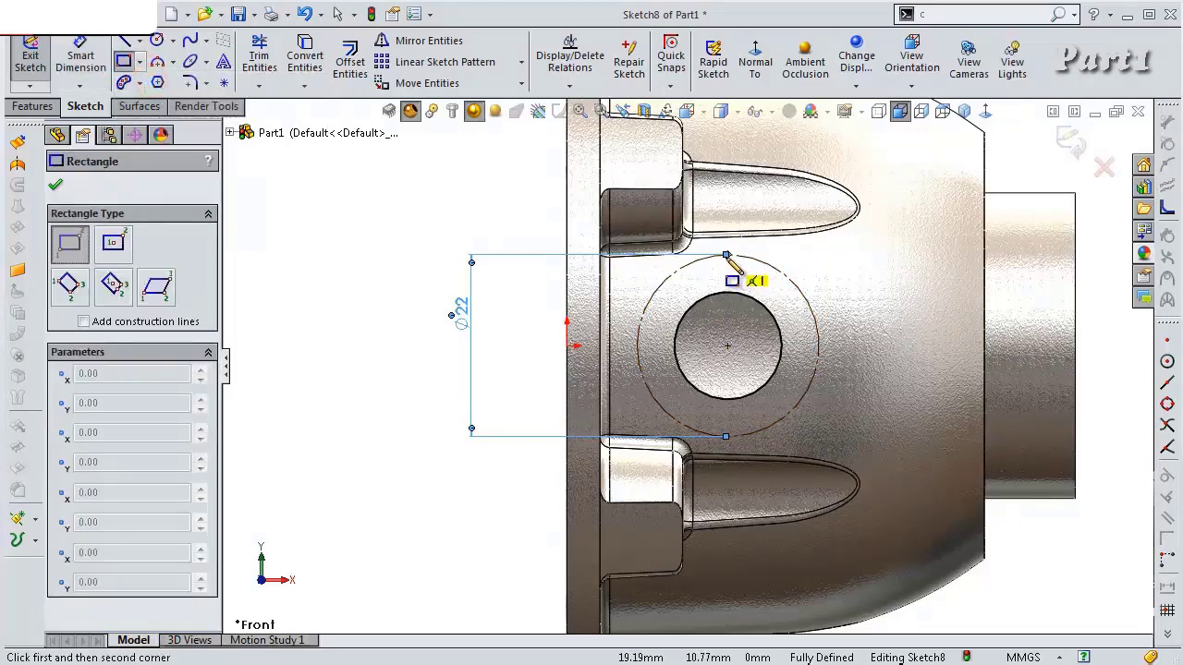
scroll(727, 255, "down", 5)
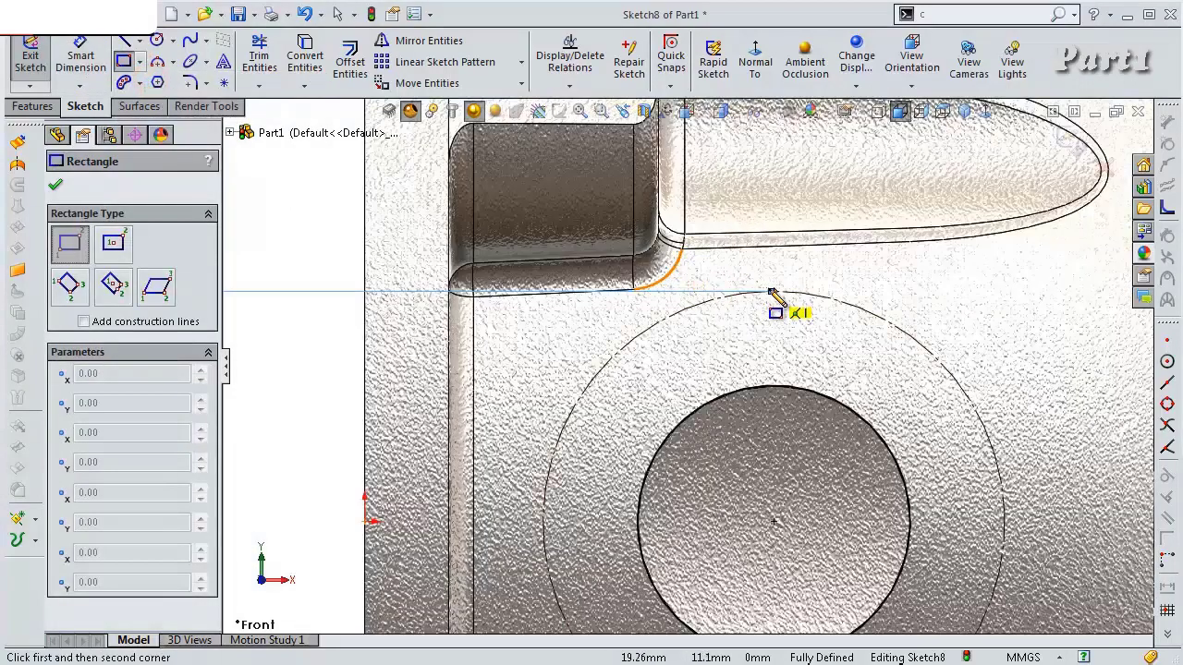
left_click(772, 294)
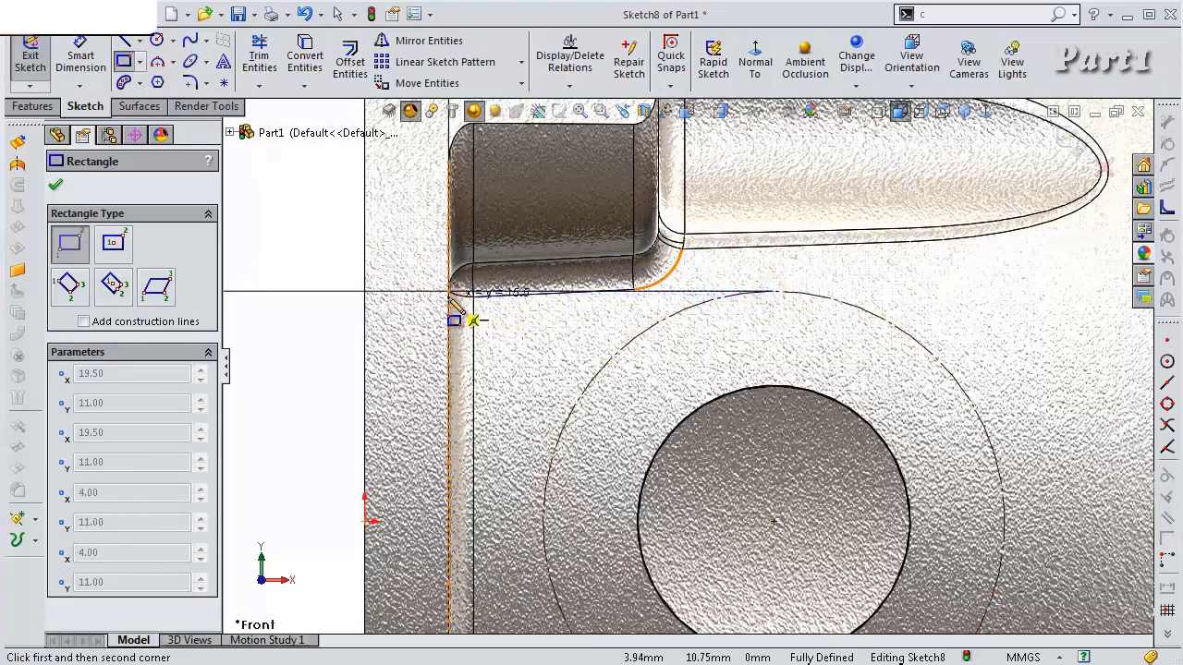
scroll(451, 292, "down", 3)
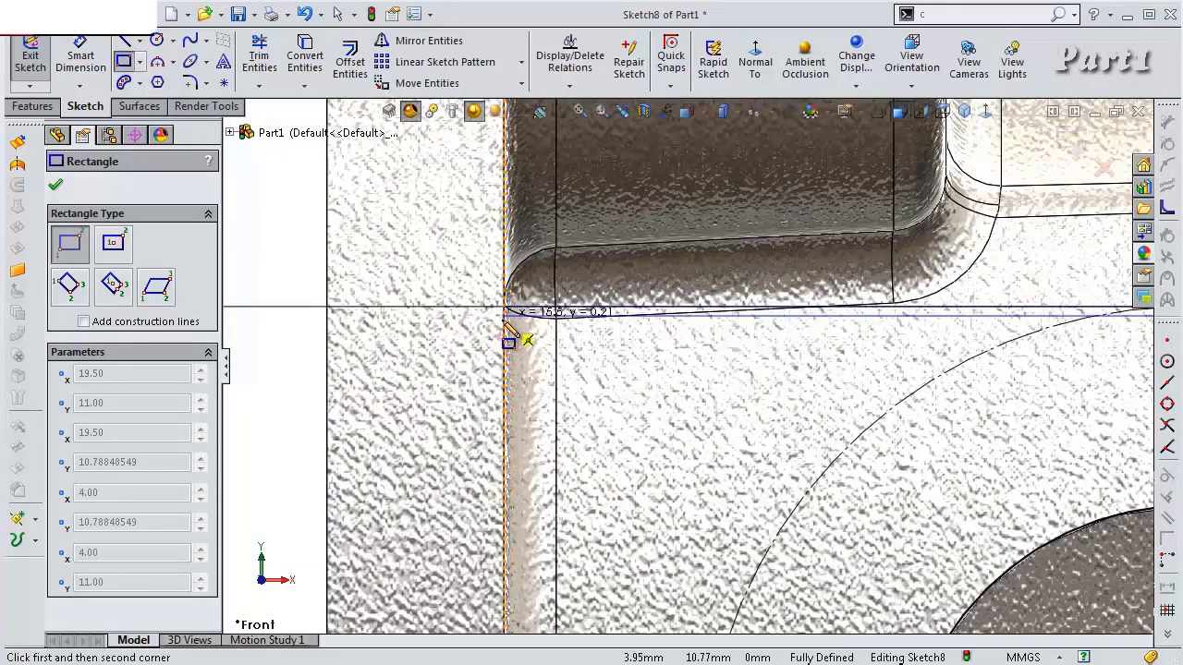
scroll(532, 338, "up", 3)
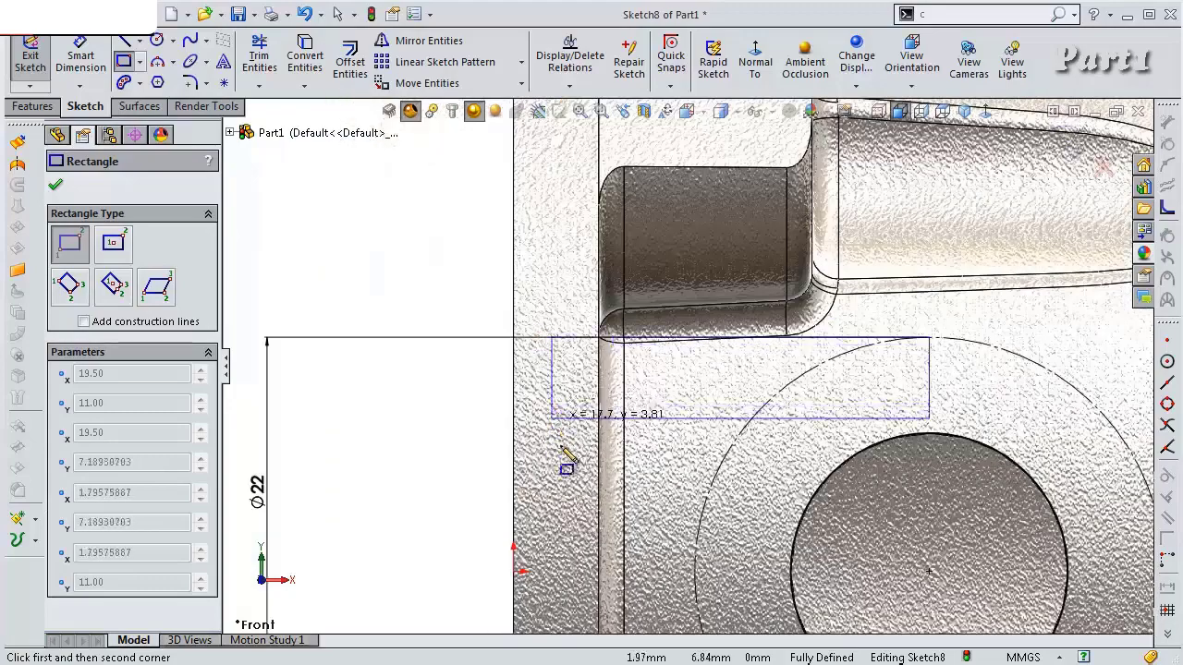
scroll(637, 536, "up", 2)
scroll(692, 573, "down", 2)
scroll(675, 577, "up", 1)
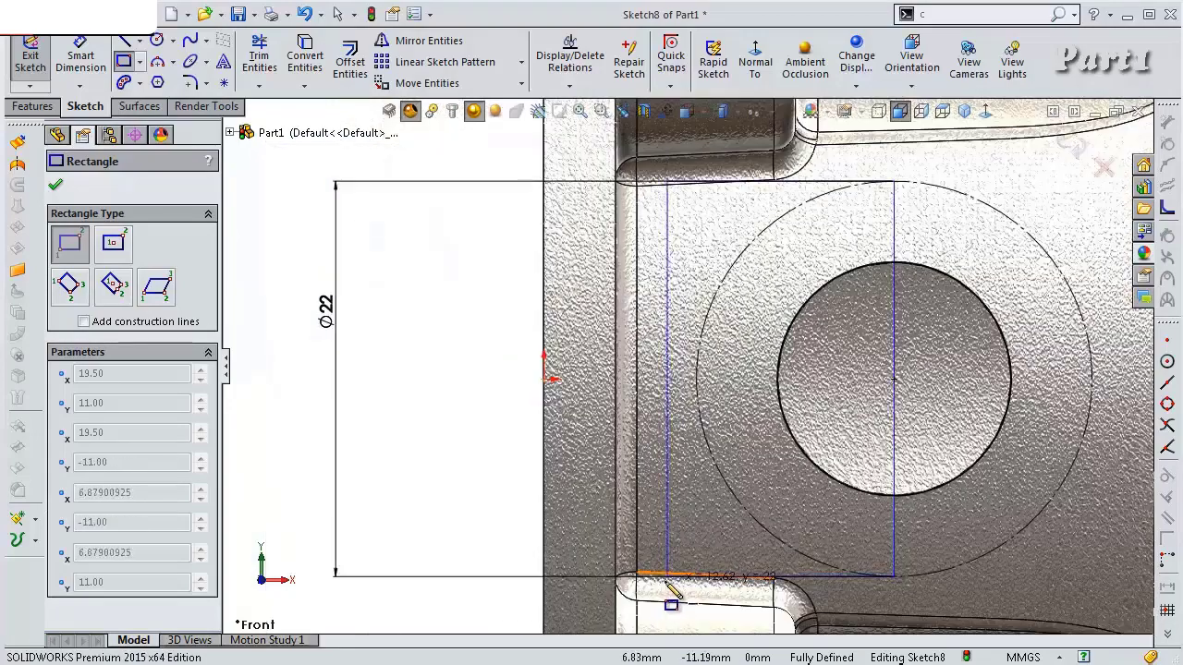
scroll(628, 586, "down", 2)
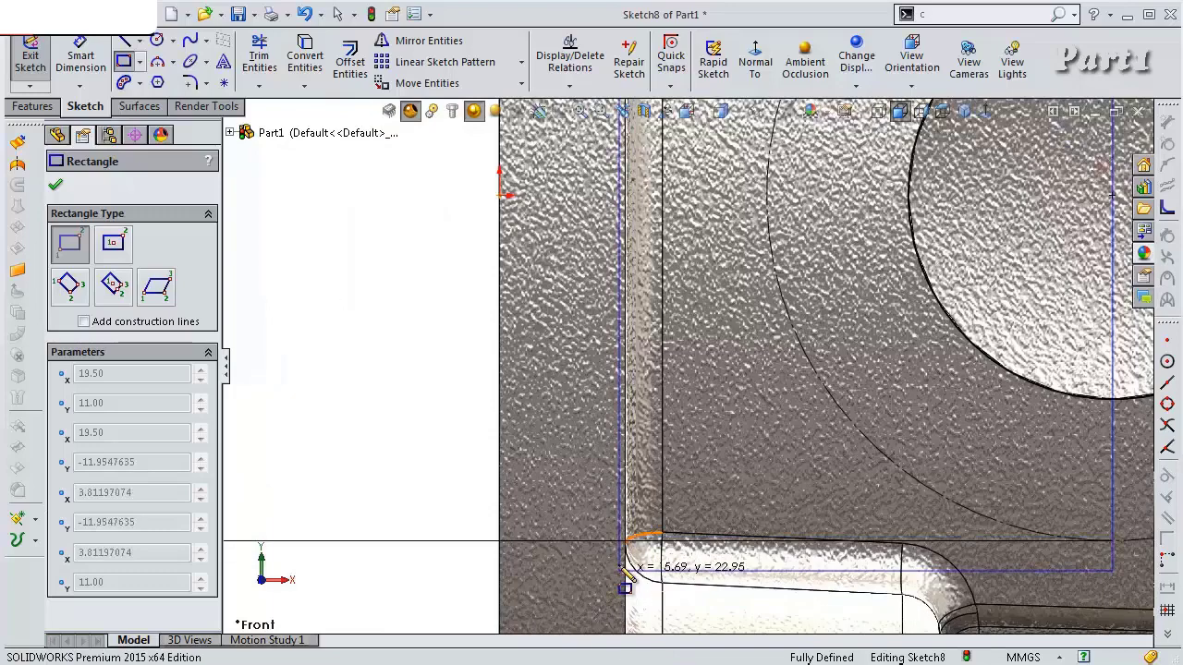
left_click(627, 538)
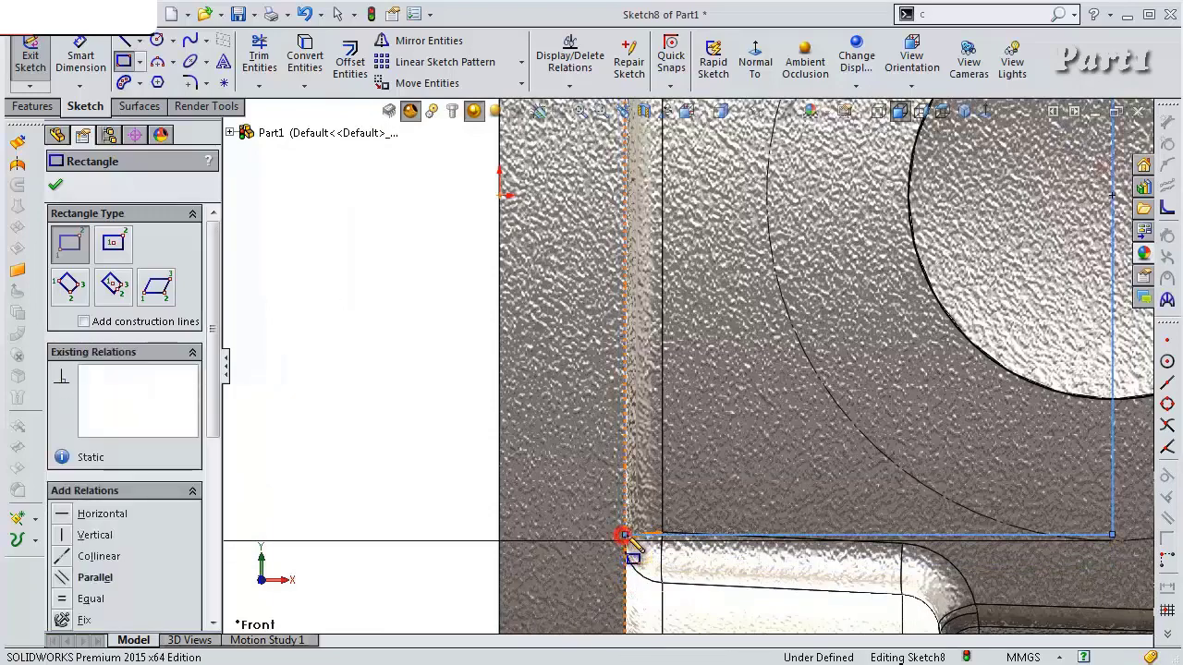
key("Escape")
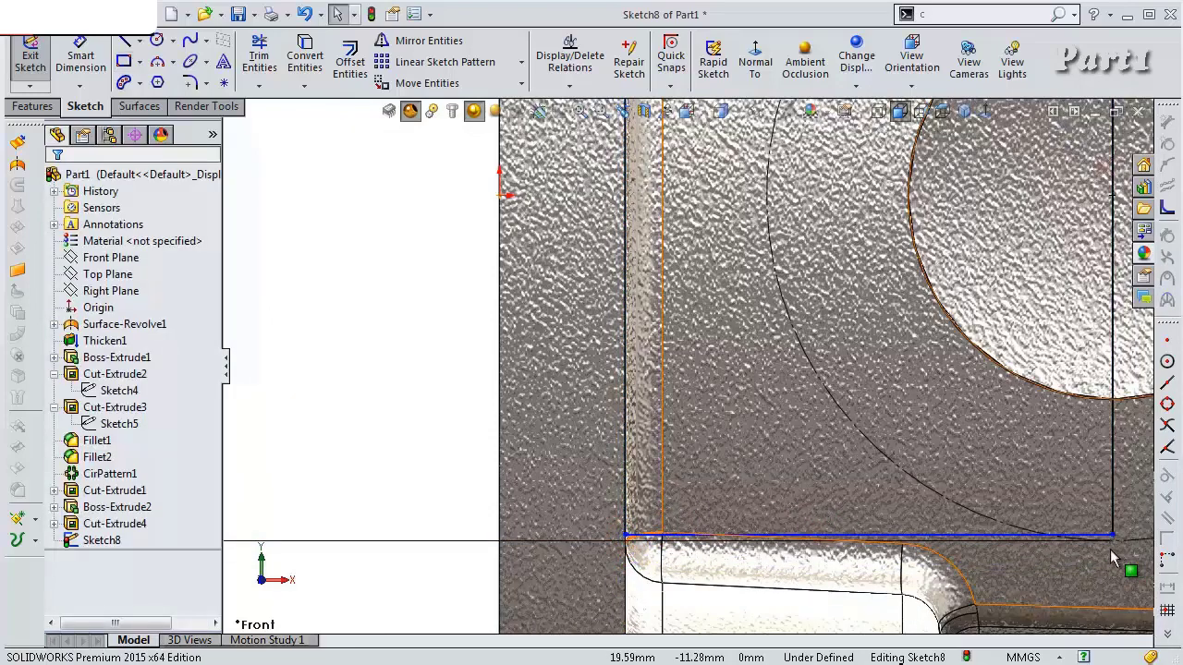
Add a tangent relation between the rectangle's bottom line and the construction circle
left_click(1072, 538)
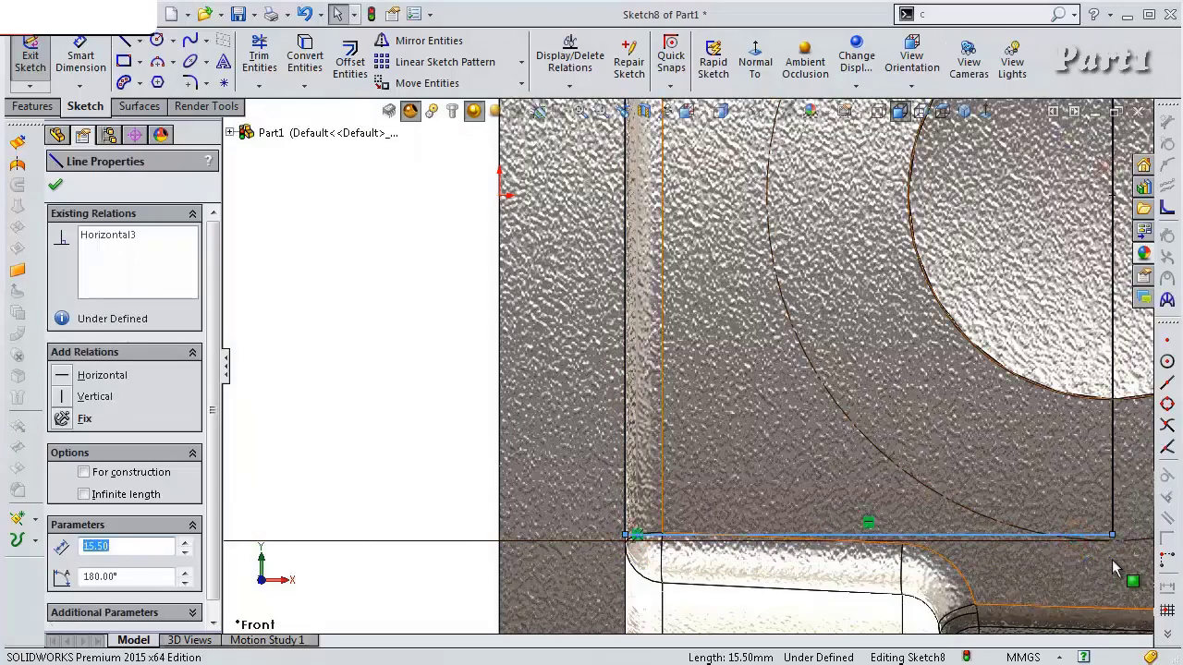
key("z")
left_click(1079, 513, "ctrl")
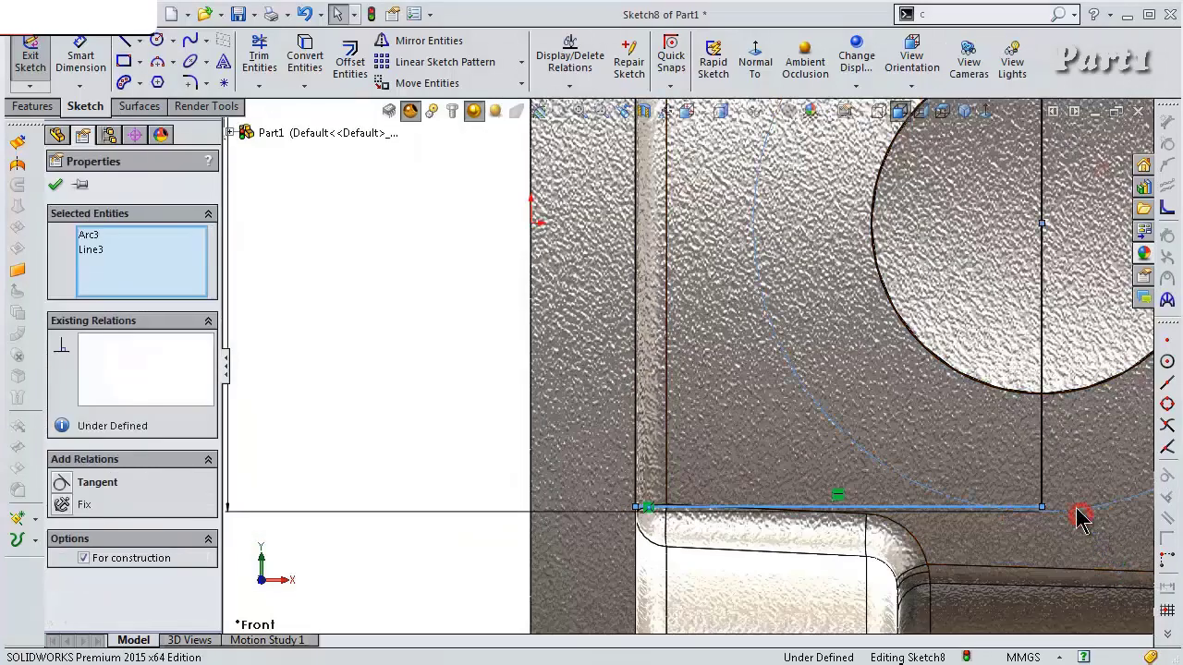
left_click(1129, 440)
left_click(924, 401)
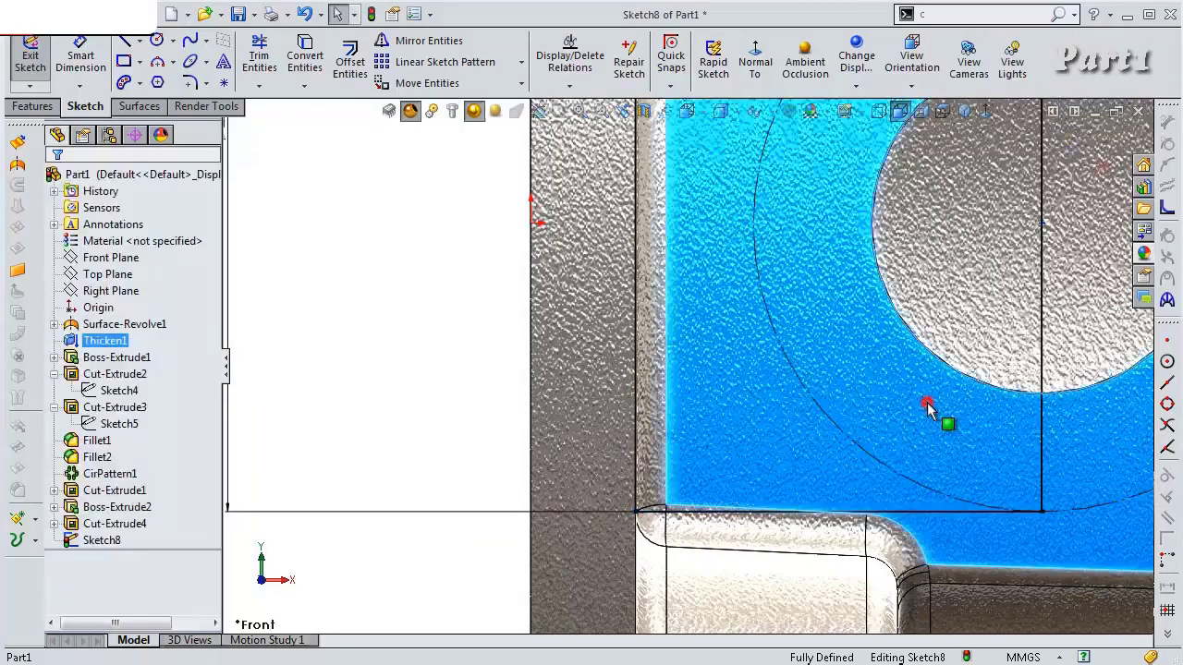
Convert the rectangle's vertical line through the hole circle's center to construction geometry
scroll(864, 338, "down", 5)
scroll(779, 259, "down", 3)
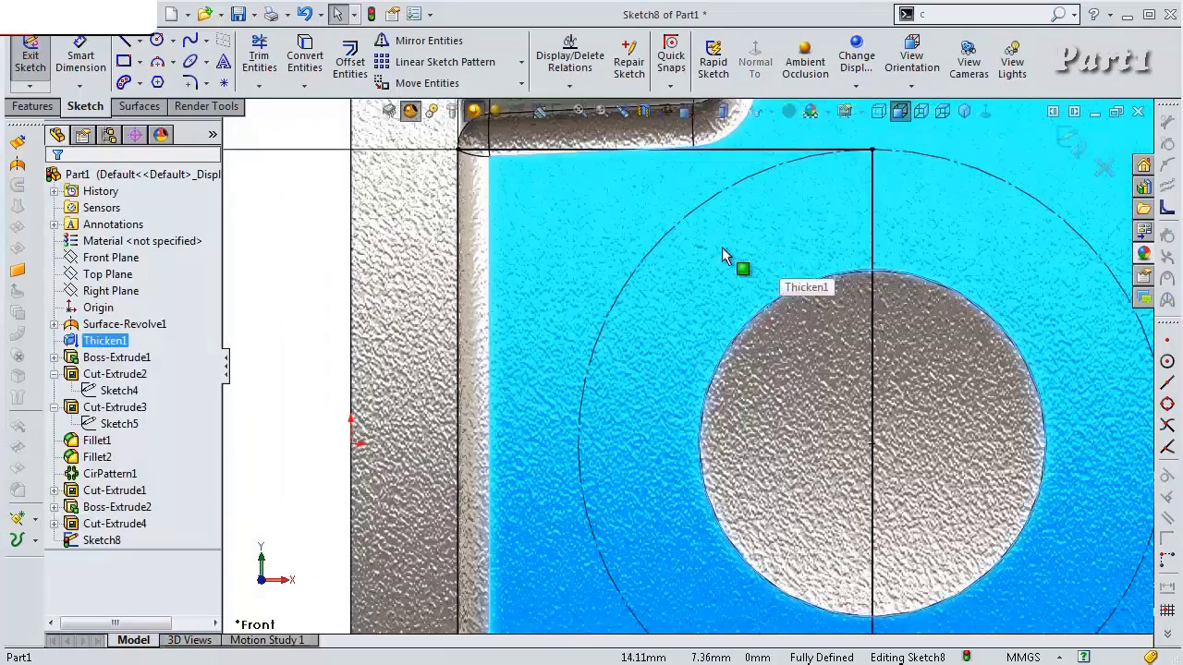
scroll(724, 256, "up", 4)
left_click(781, 291)
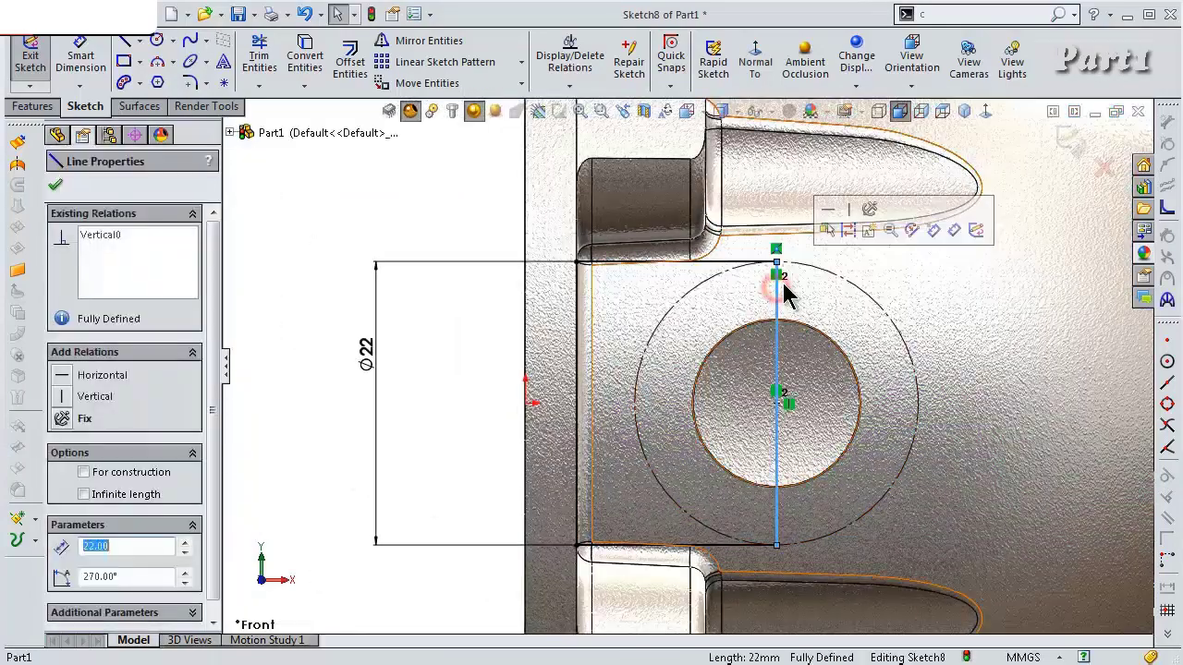
left_click(848, 230)
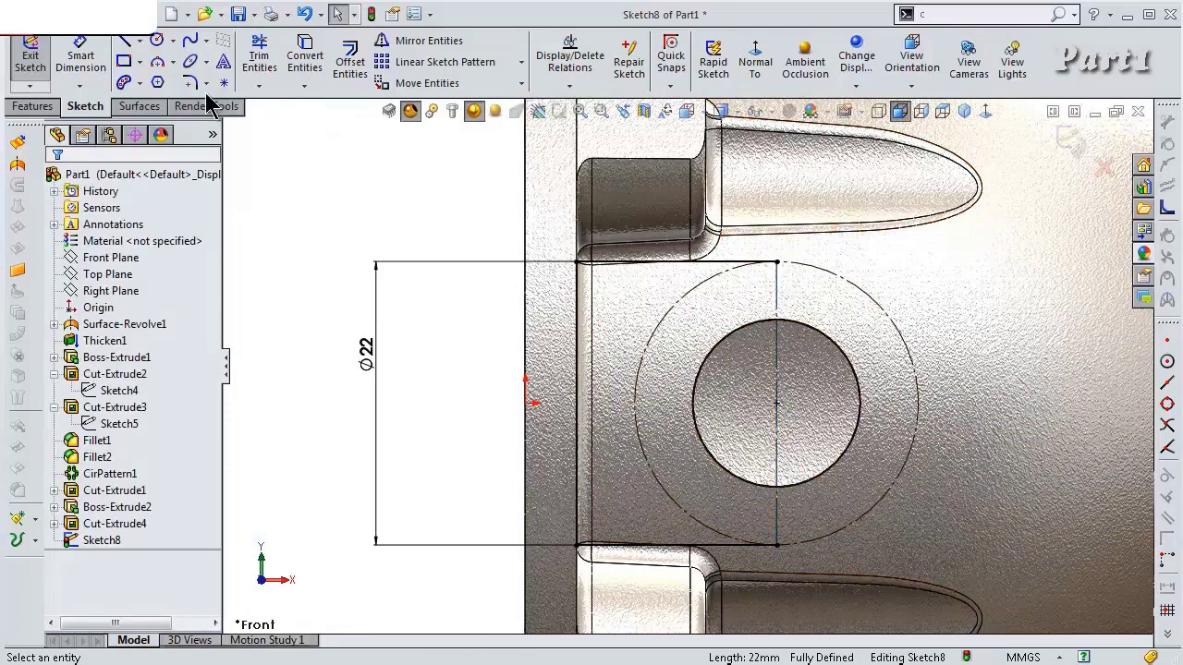
Sketch a three-point arc of 11 mm radius from the construction circle's top point to its bottom point, bulging away from the flange
left_click(157, 62)
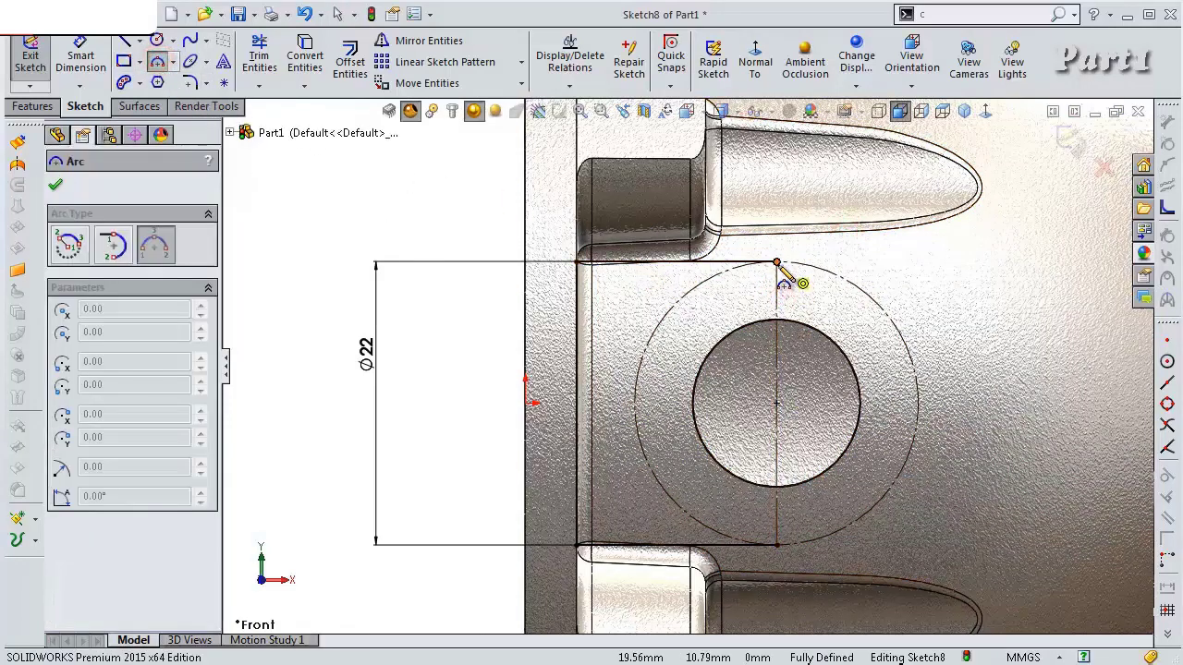
left_click(777, 263)
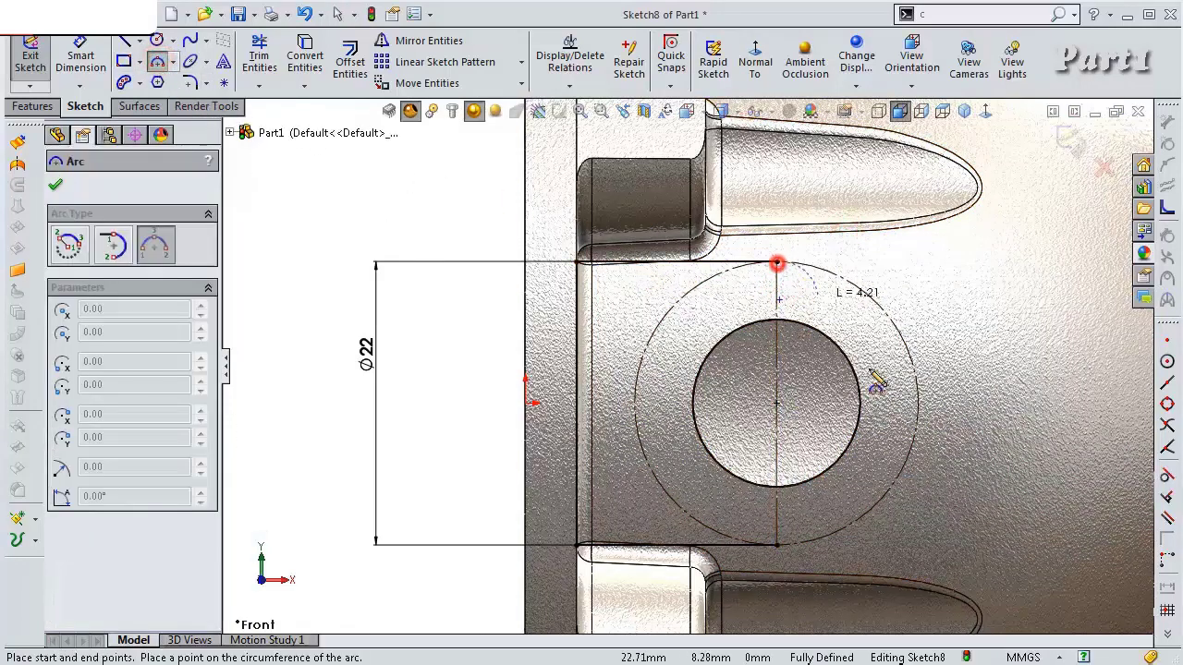
left_click(776, 543)
left_click(915, 434)
scroll(692, 368, "up", 2)
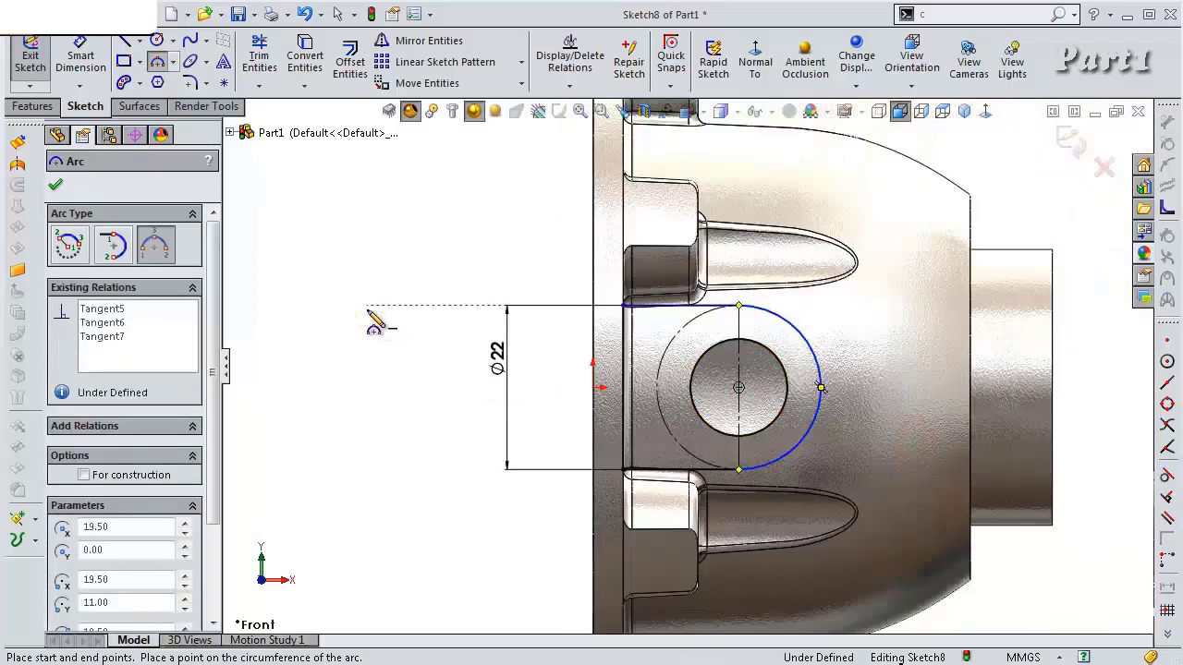
key("Escape")
Add a concentric relation between the new arc and the hole circle's center point
scroll(771, 449, "down", 3)
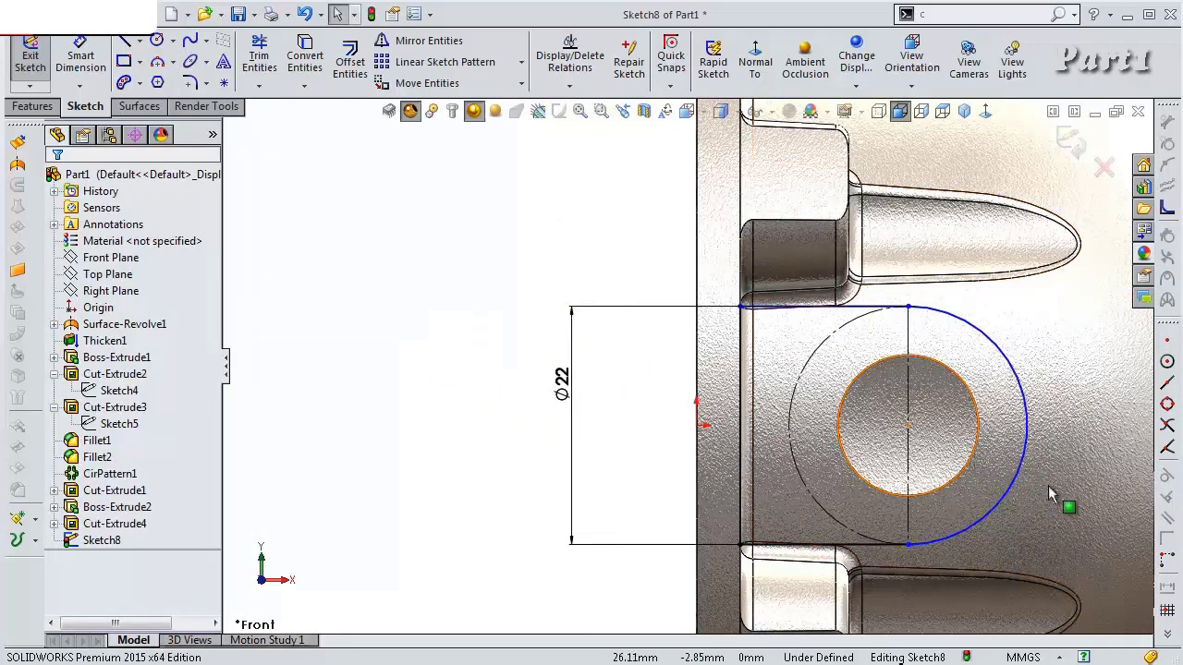
left_click(1008, 474)
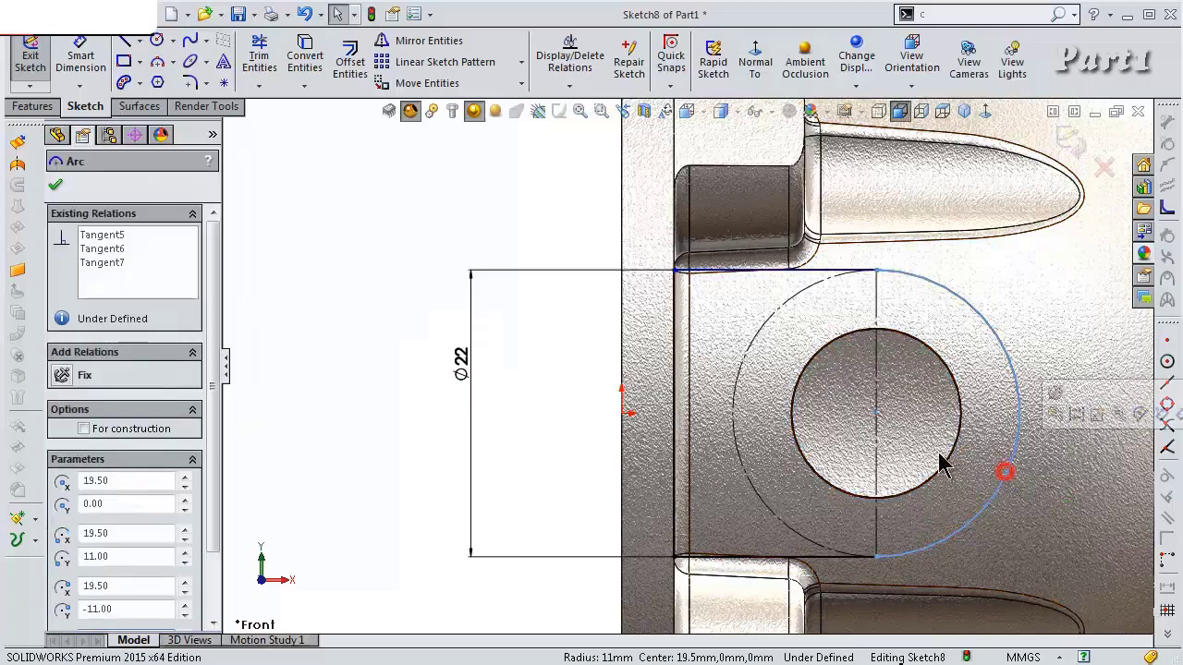
left_click(879, 414, "ctrl")
left_click(930, 338)
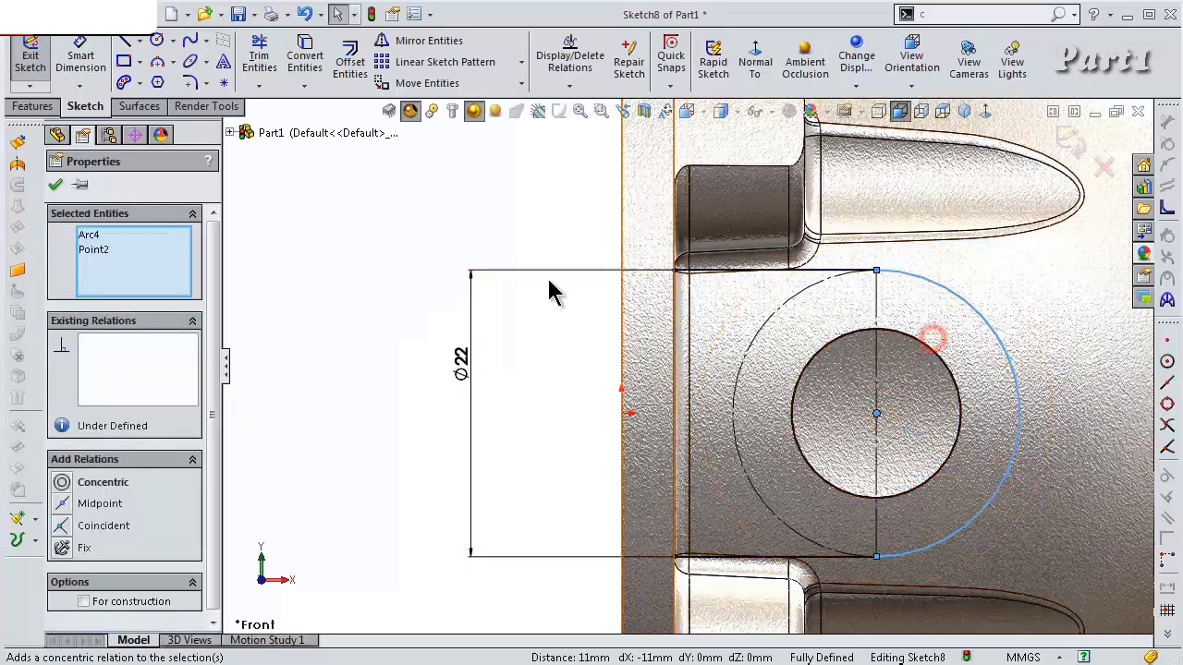
left_click(487, 240)
Start a Boss-Extrude of the profile sketch with its start condition offset 50 mm from the sketch plane
scroll(586, 292, "up", 2)
mouse_move(586, 292)
middle_mouse_down()
mouse_move(557, 309)
mouse_move(549, 338)
mouse_move(693, 319)
mouse_move(699, 281)
mouse_move(661, 294)
middle_mouse_up()
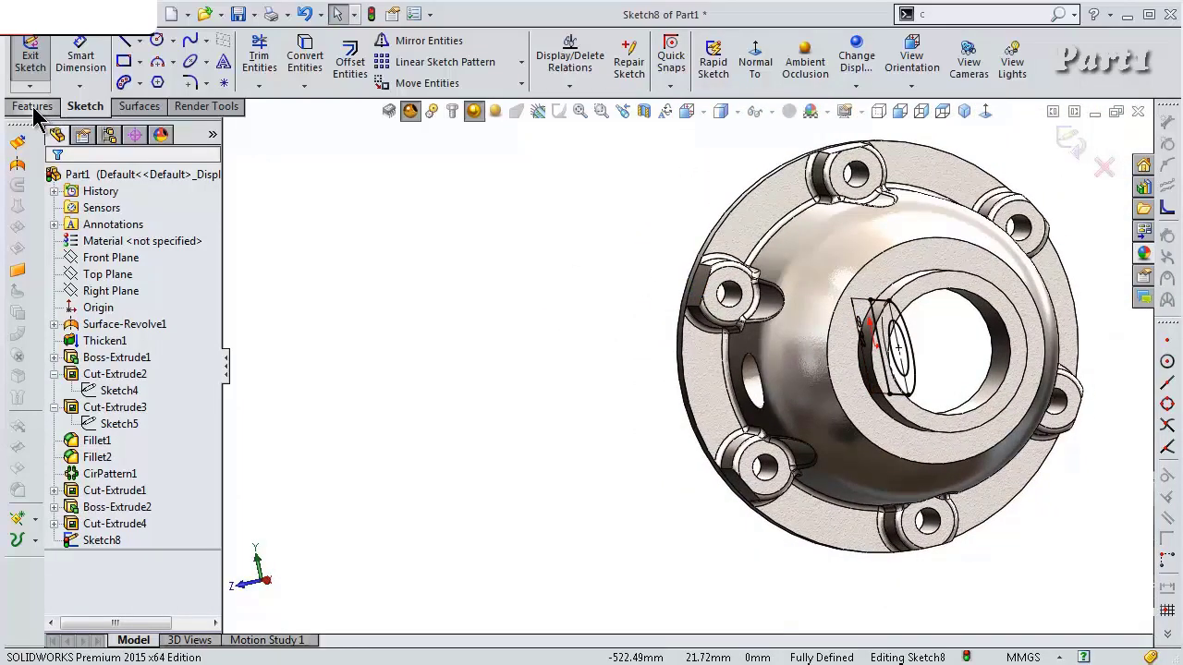
left_click(32, 107)
left_click(41, 66)
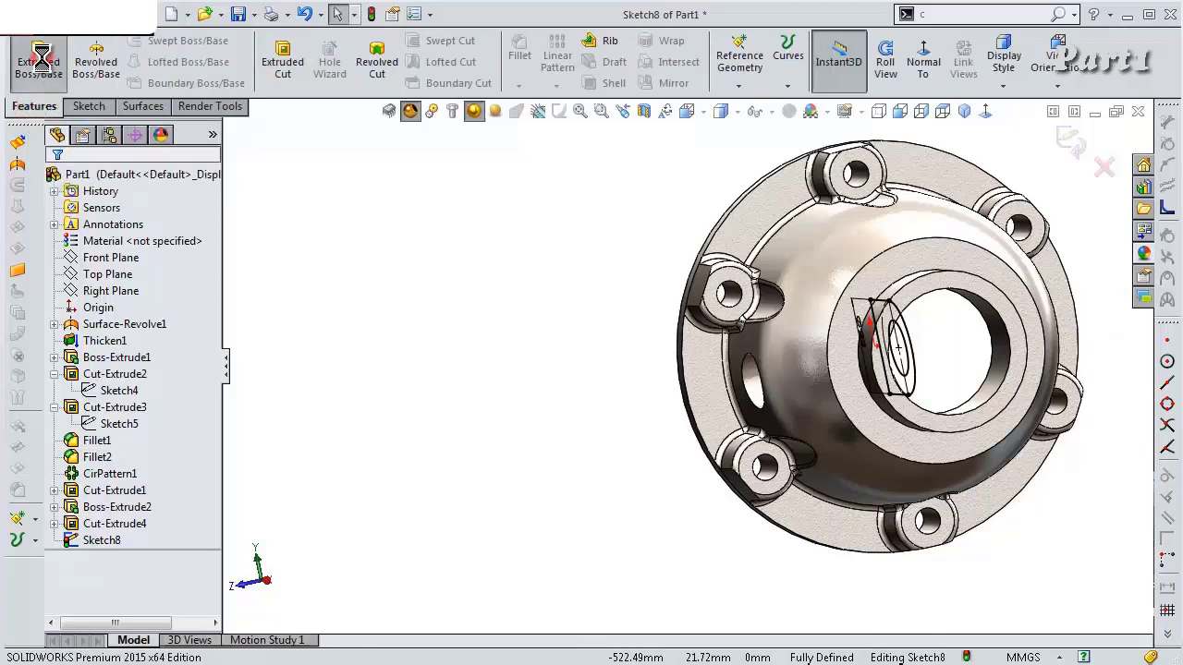
left_click(116, 292)
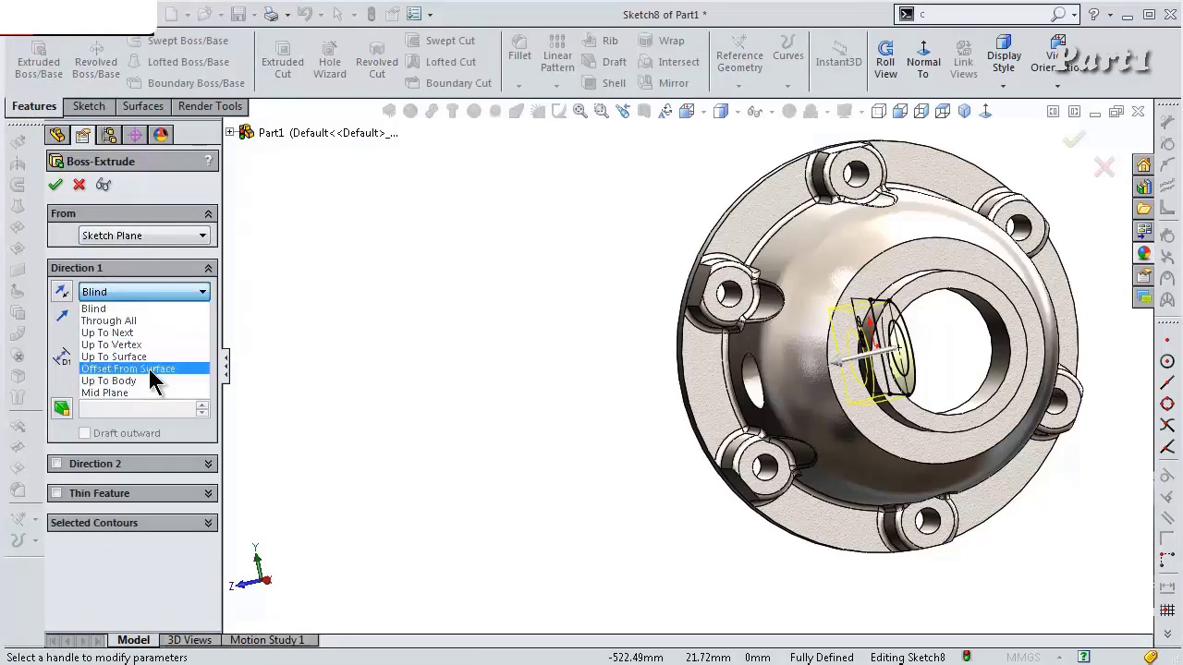
left_click(132, 236)
left_click(132, 236)
left_click(129, 288)
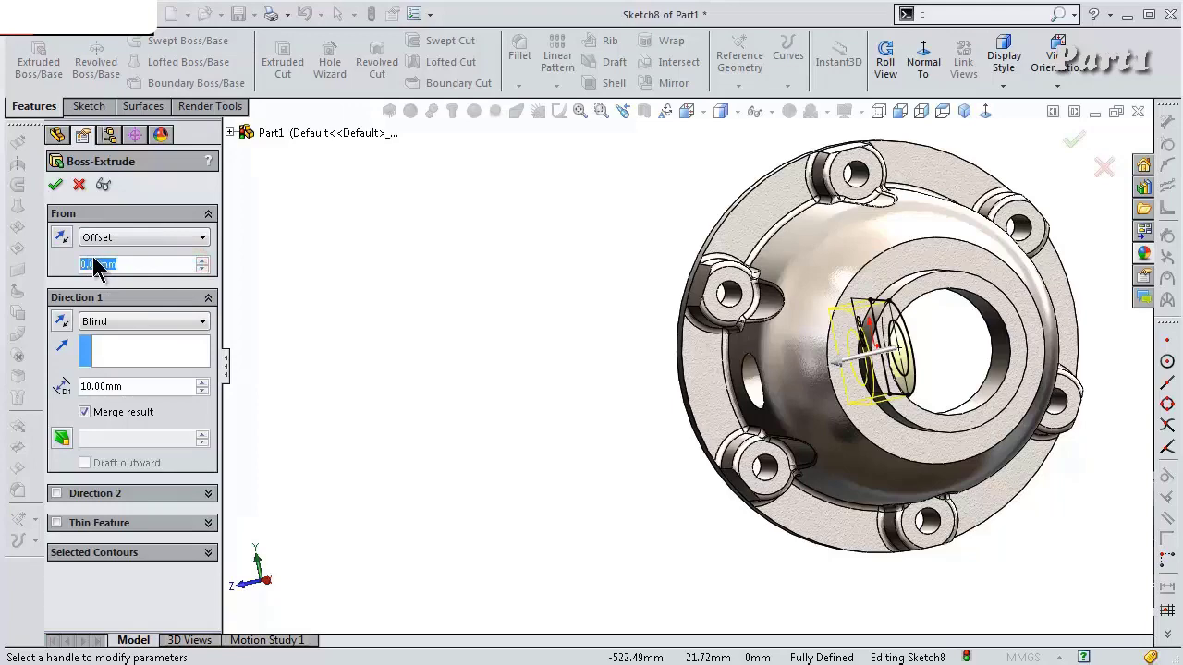
type("5")
key("Return")
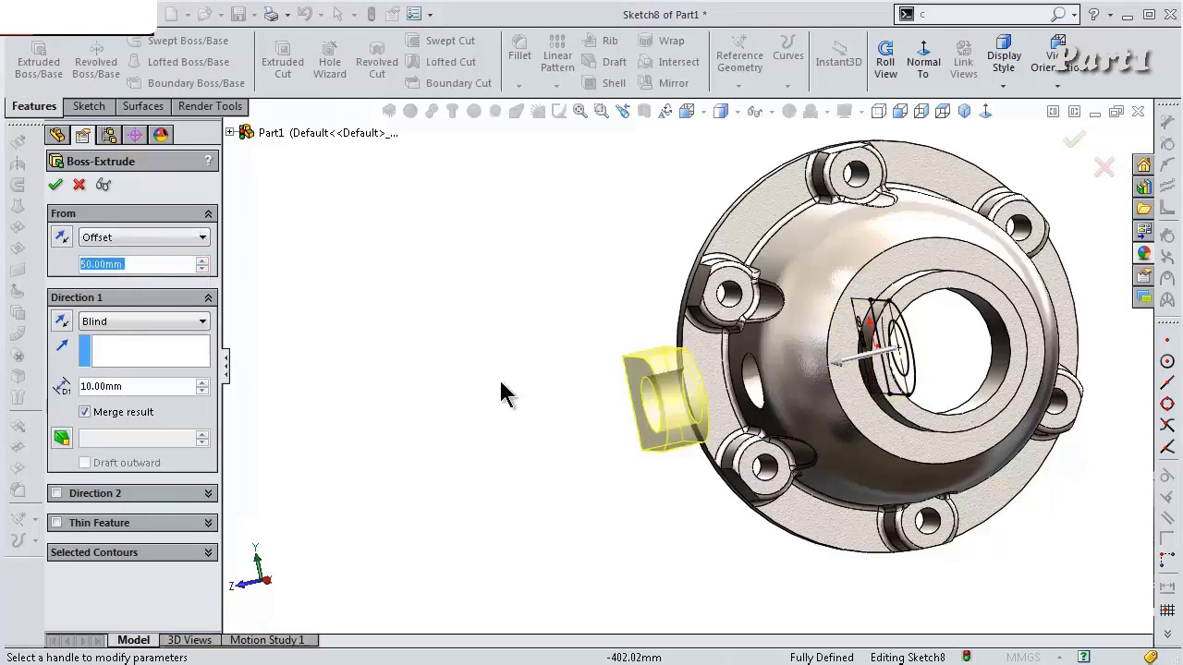
Reverse the extrusion direction toward the housing and set the start offset to 45 mm
mouse_move(500, 393)
middle_mouse_down()
mouse_move(509, 385)
mouse_move(479, 395)
middle_mouse_up()
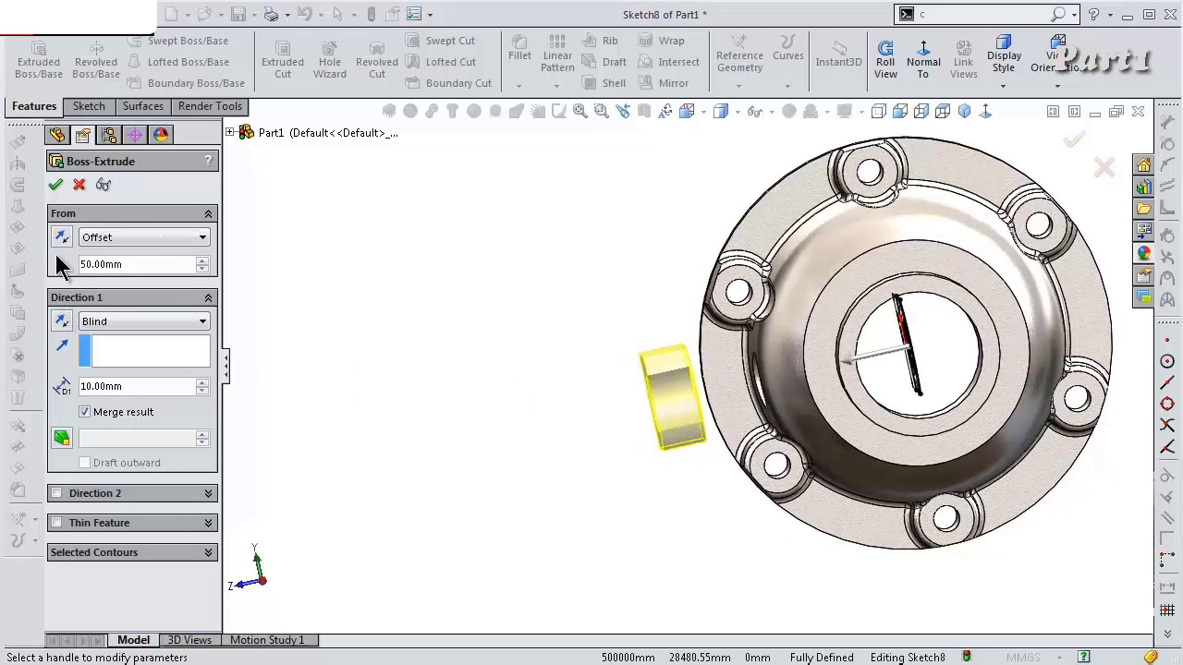
left_click(62, 323)
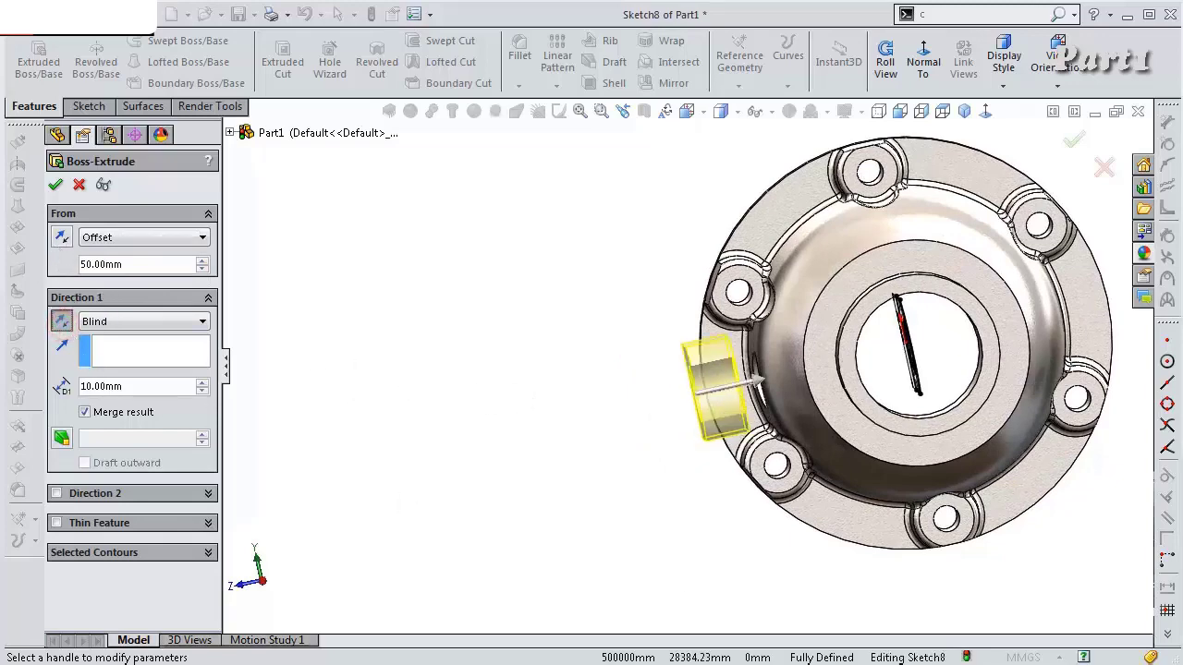
scroll(861, 375, "down", 3)
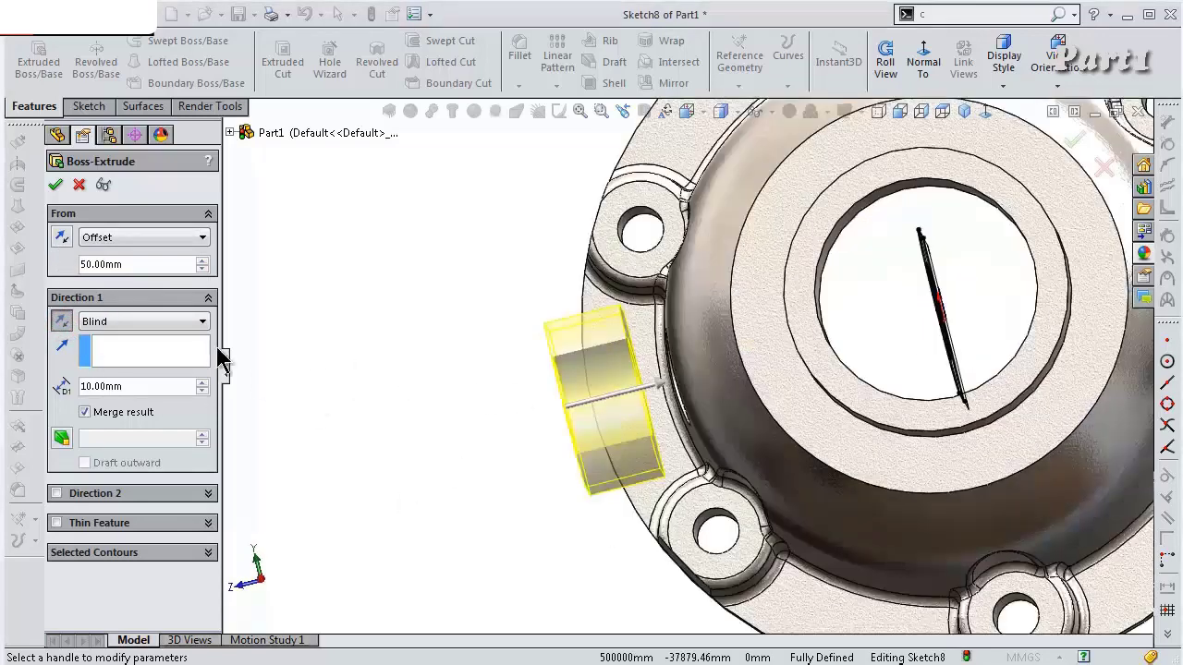
left_click(153, 267)
key("Return")
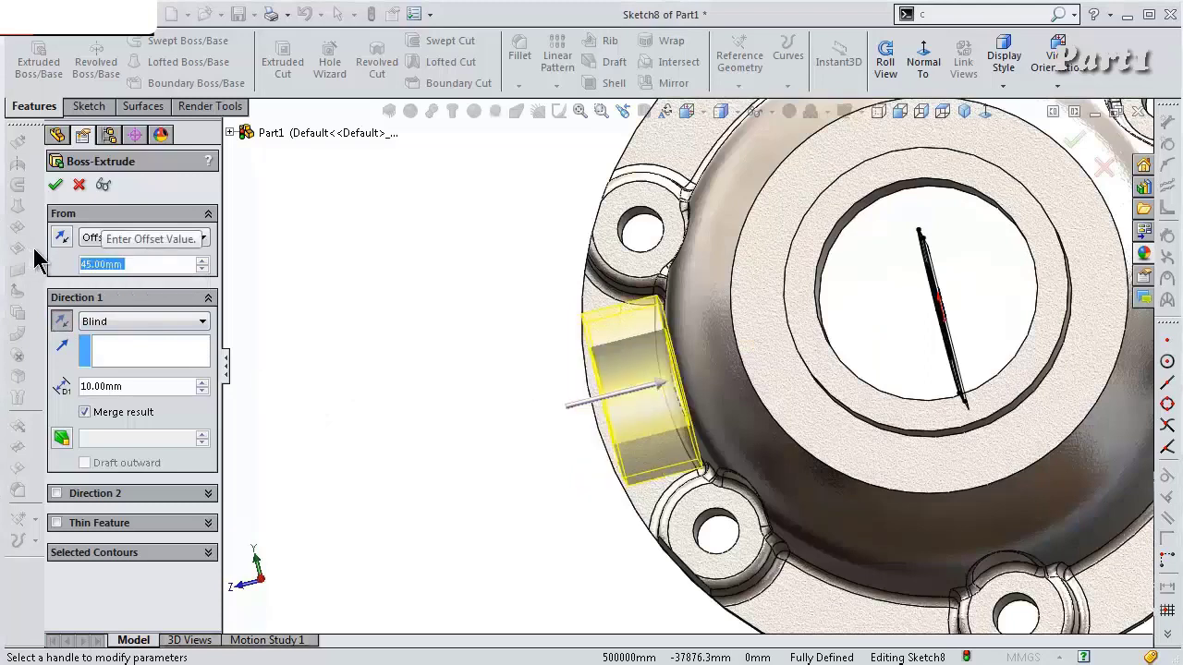
Set the extrusion's end condition to Up To Next and create the boss
left_click(134, 323)
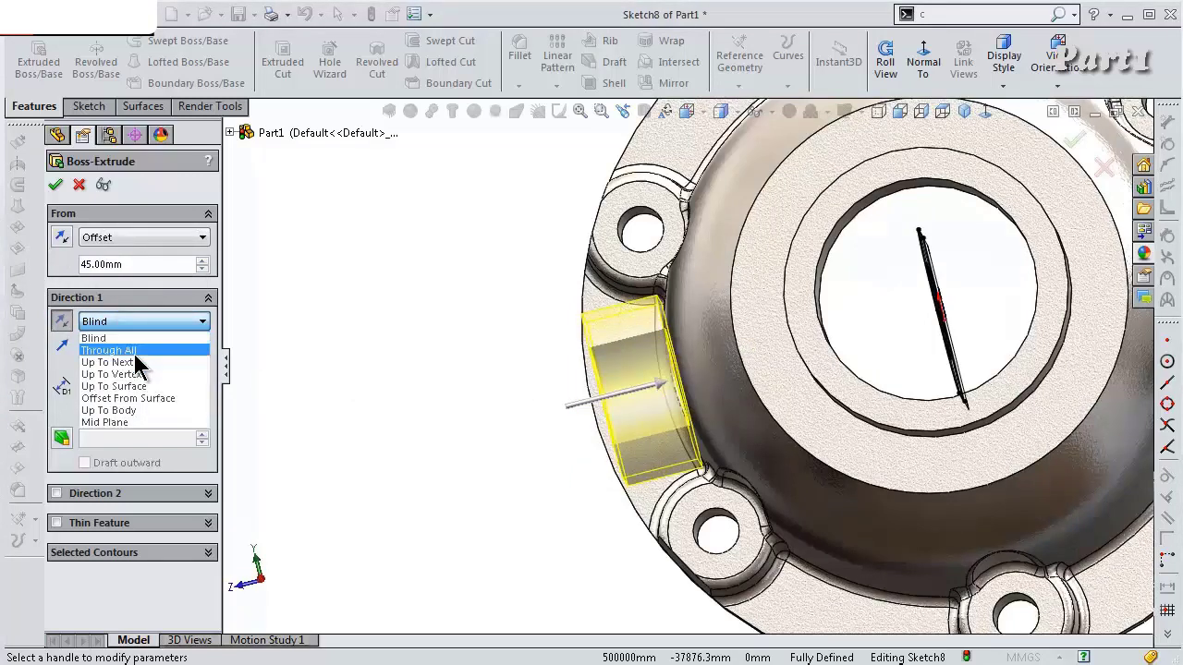
left_click(171, 363)
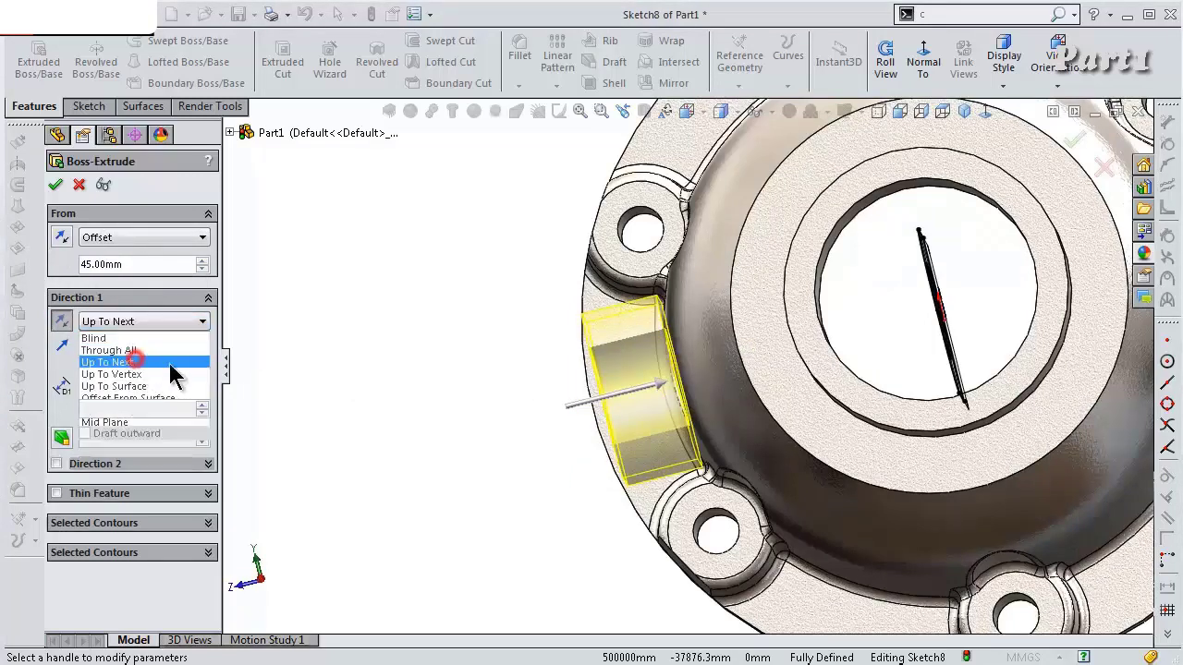
middle_click_drag(439, 338, 519, 324)
left_click(54, 184)
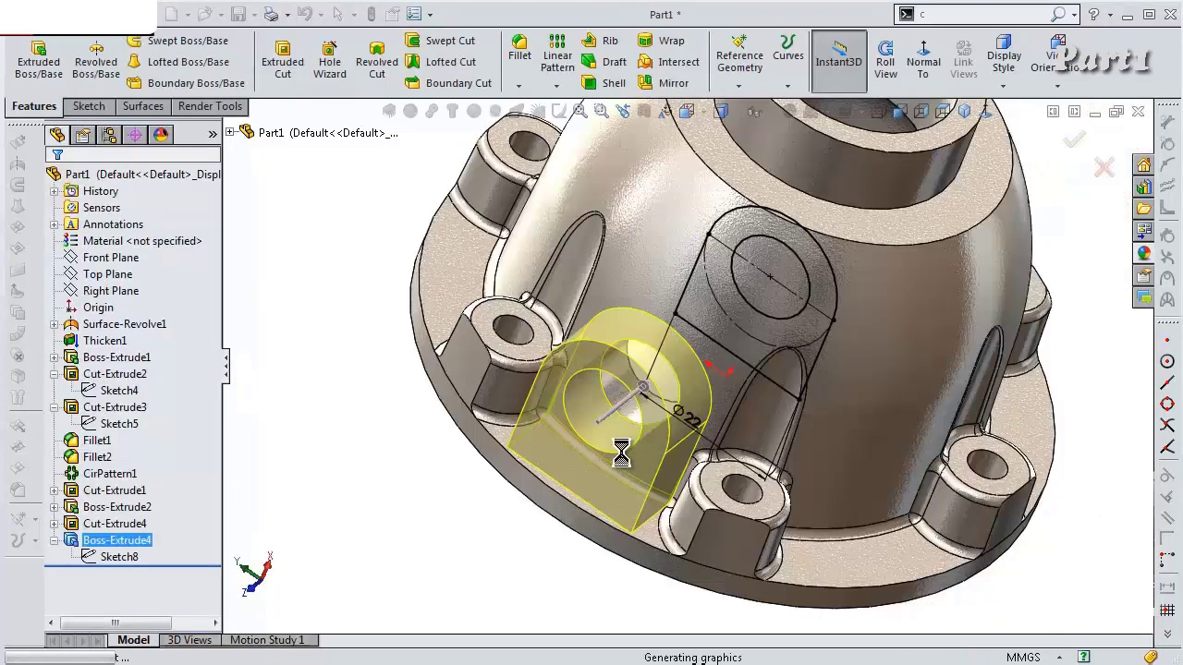
Fillet the new boss's curved edge and both side edges where it meets the housing wall and adjacent lugs with a 2 mm radius
middle_click_drag(518, 478, 536, 349)
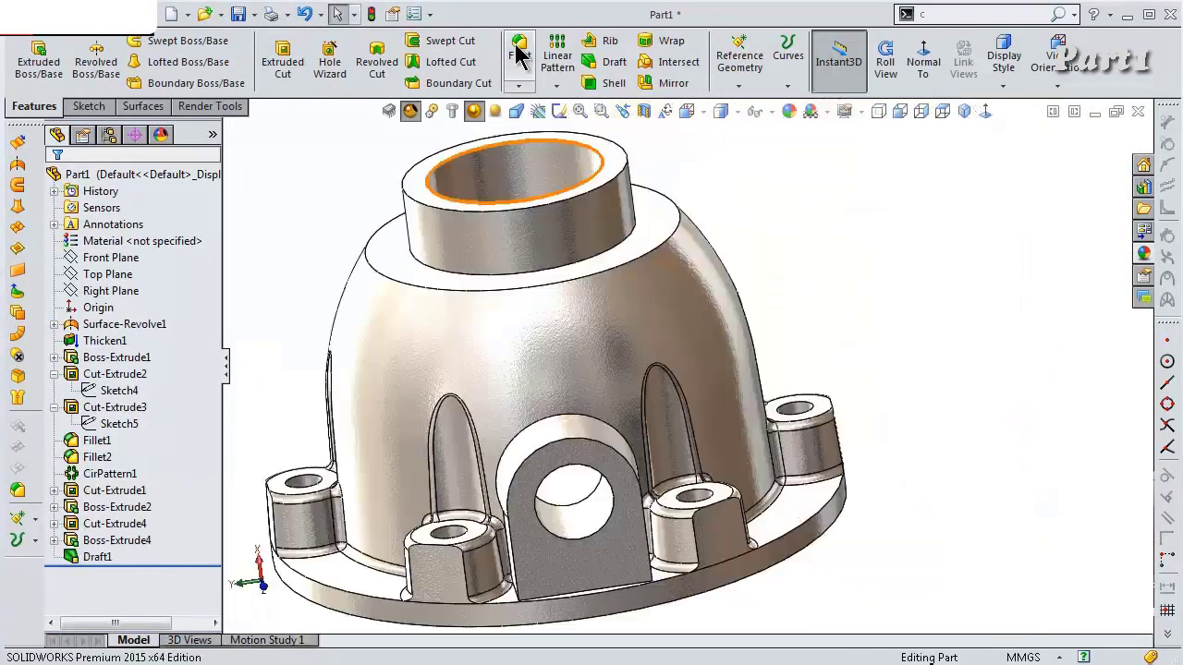
left_click(518, 46)
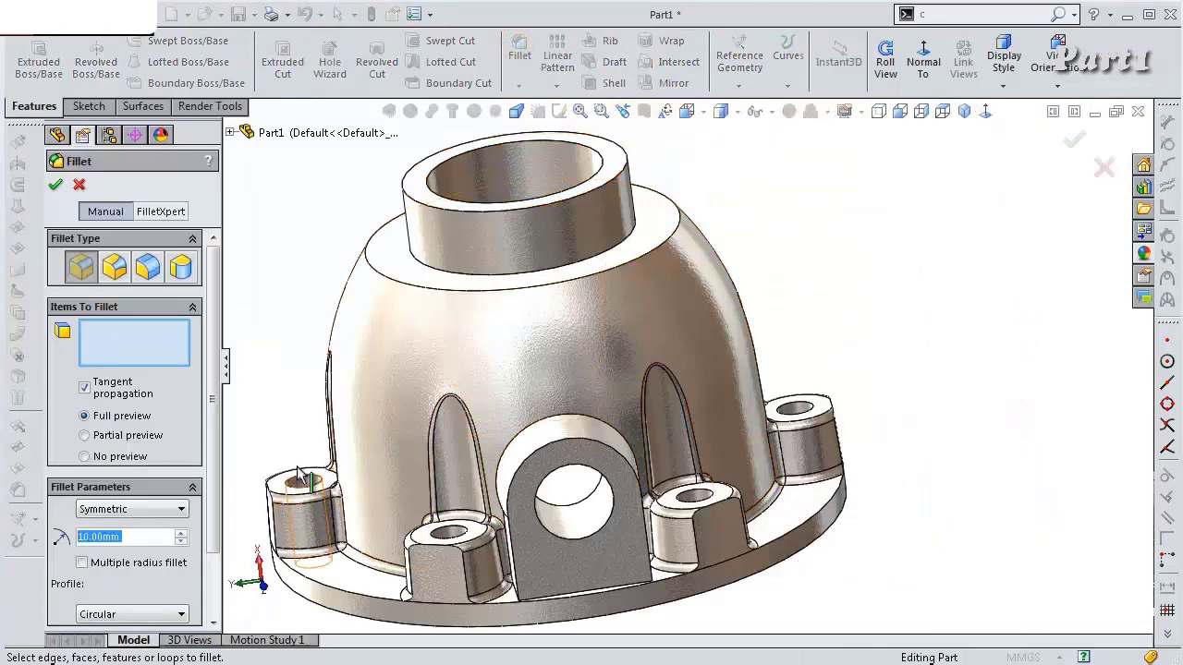
type("2")
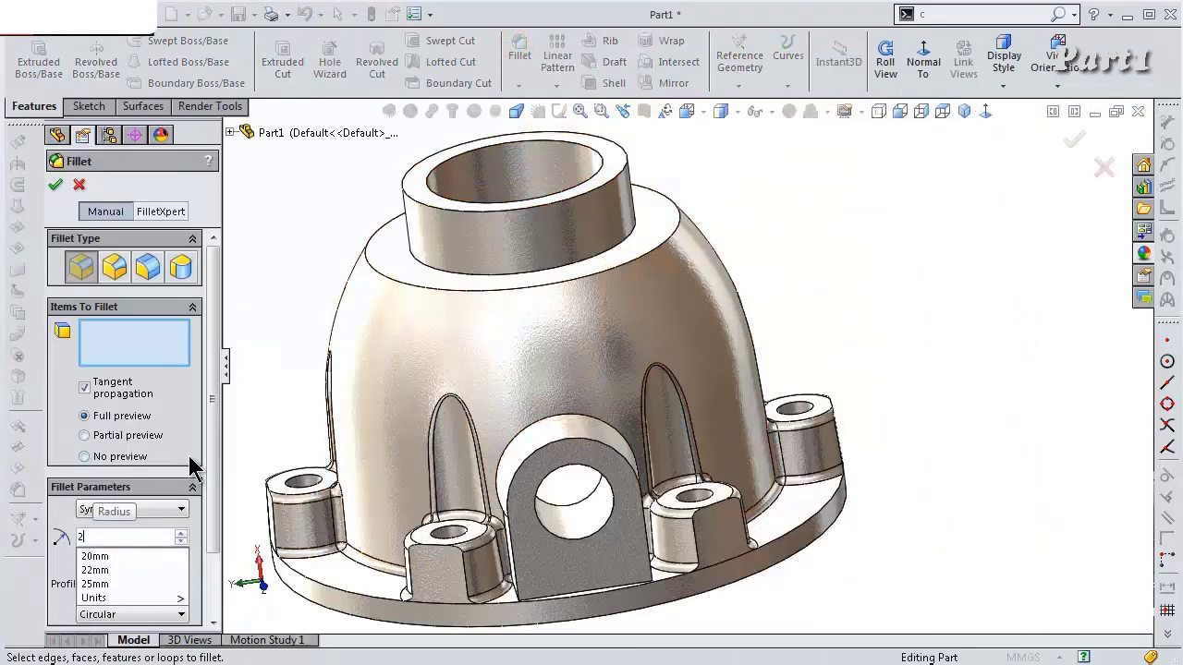
left_click(535, 423)
middle_click_drag(517, 462, 553, 447)
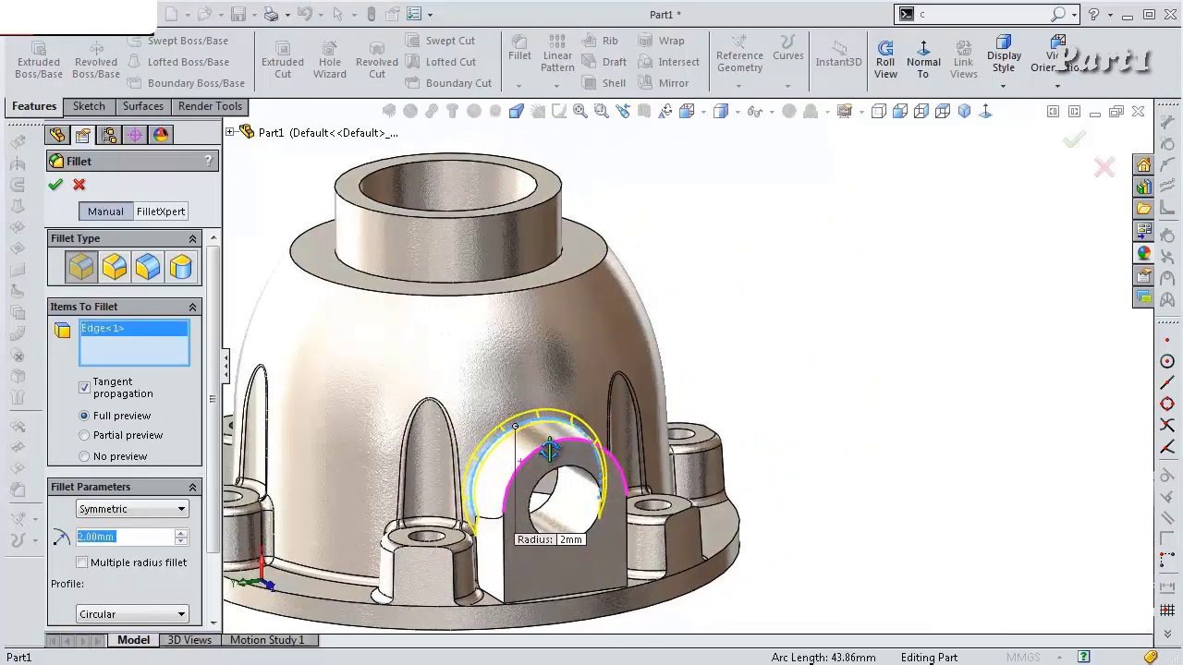
scroll(453, 586, "down", 5)
middle_click_drag(510, 537, 563, 514)
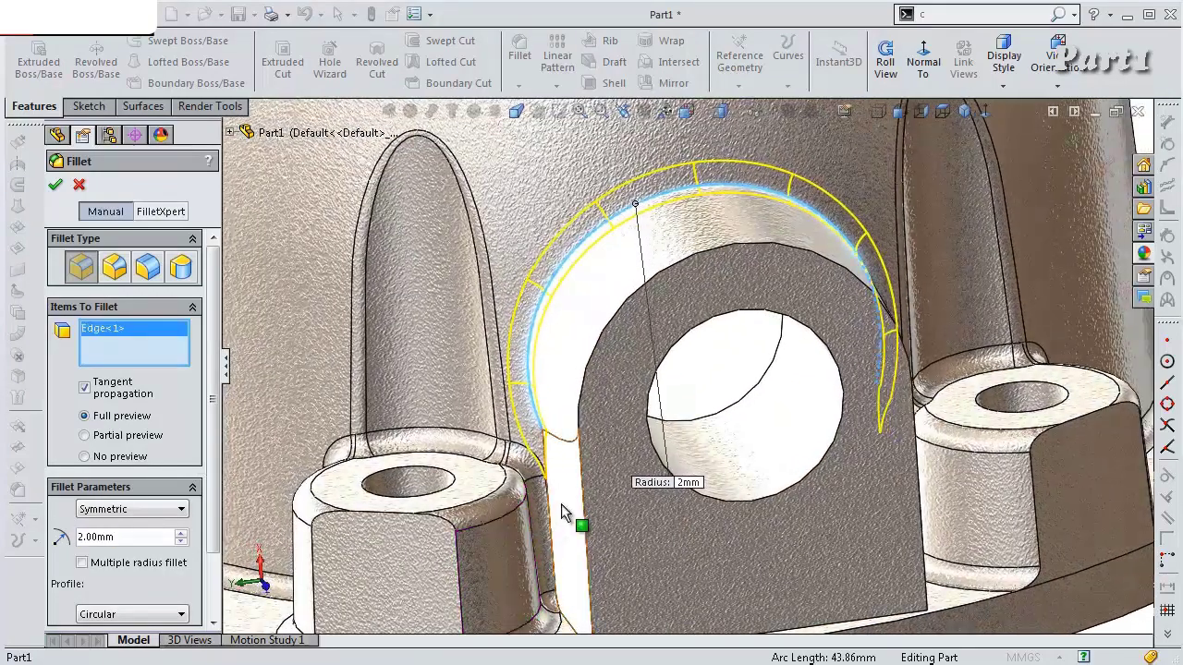
left_click(550, 511)
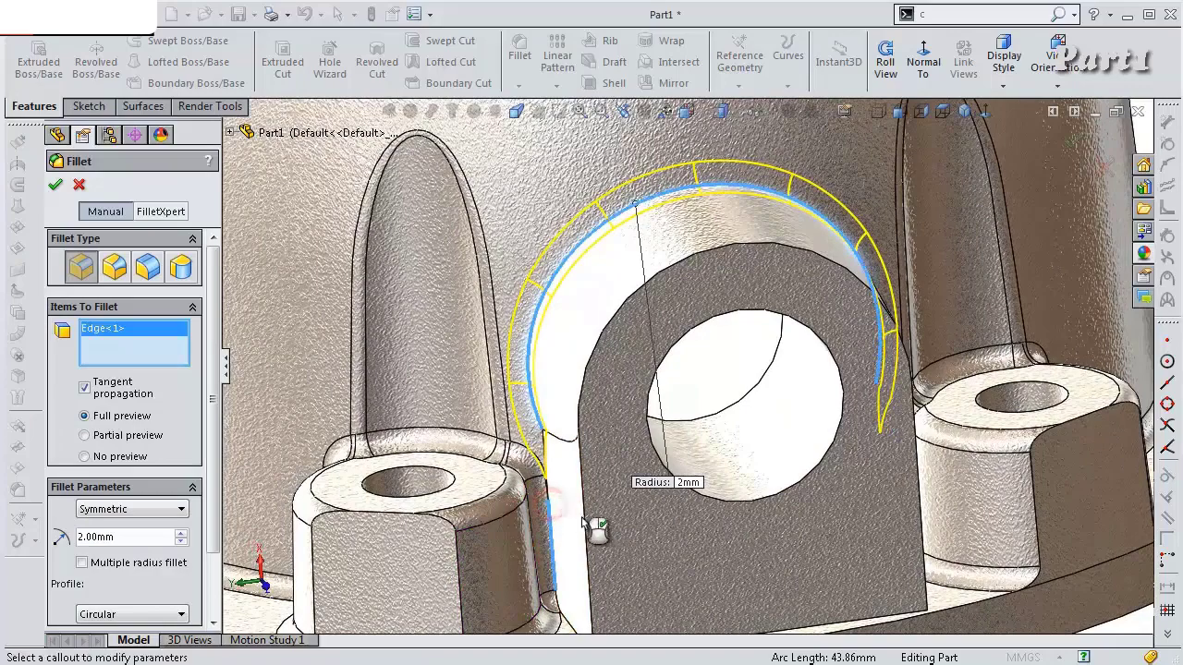
middle_click_drag(636, 542, 1075, 153)
left_click(912, 450)
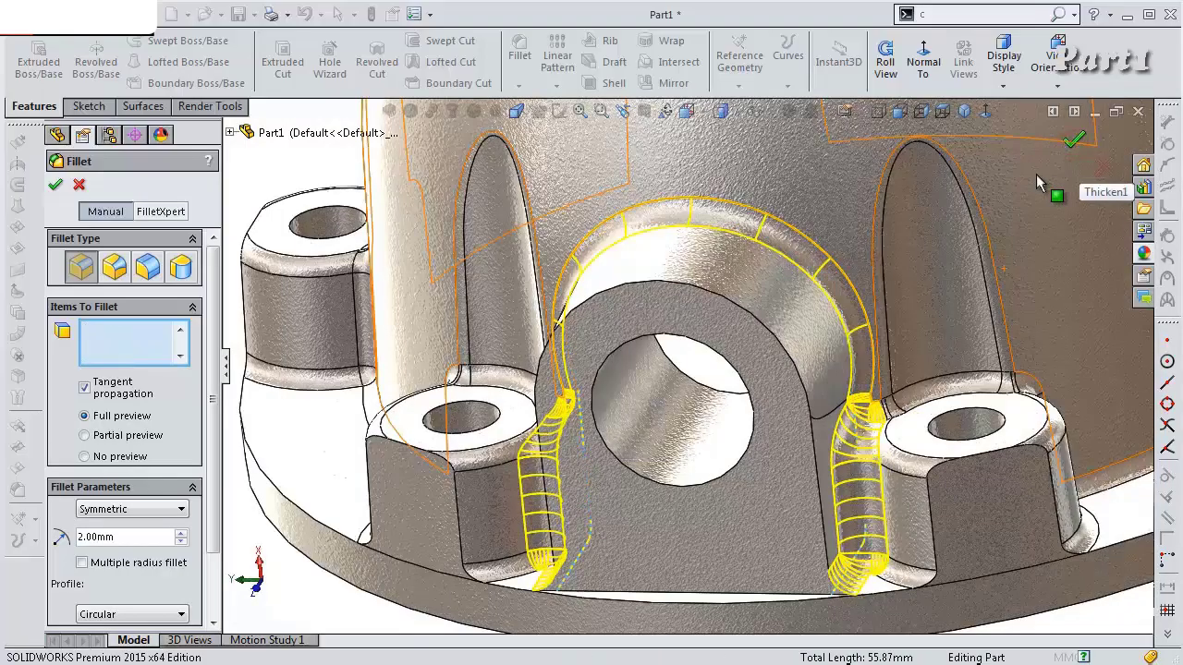
Fillet all edges of the outer boss's flat front face, including the hole's rim, with a 1 mm radius
middle_click_drag(677, 188, 708, 204)
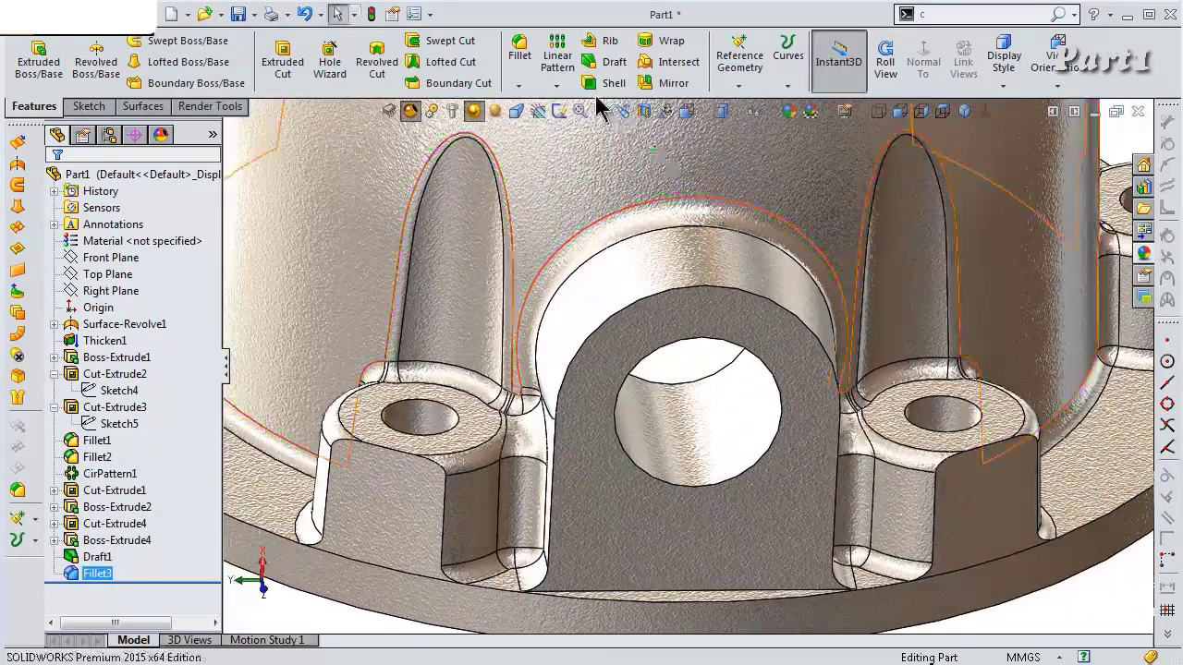
left_click(531, 65)
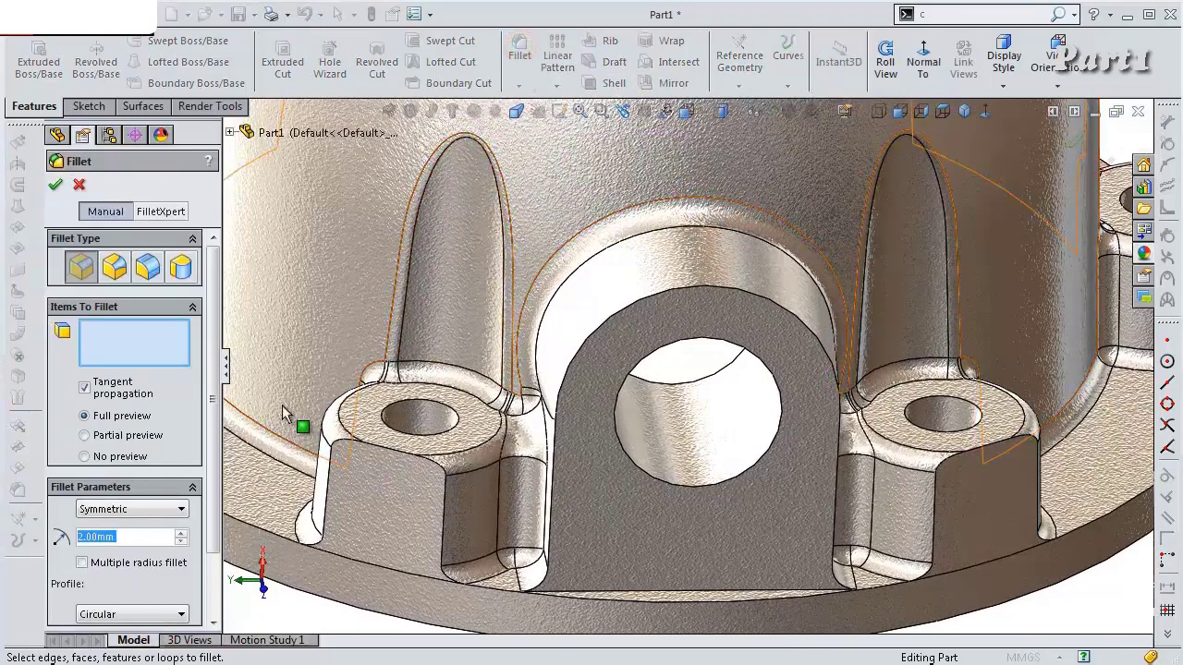
left_click(613, 496)
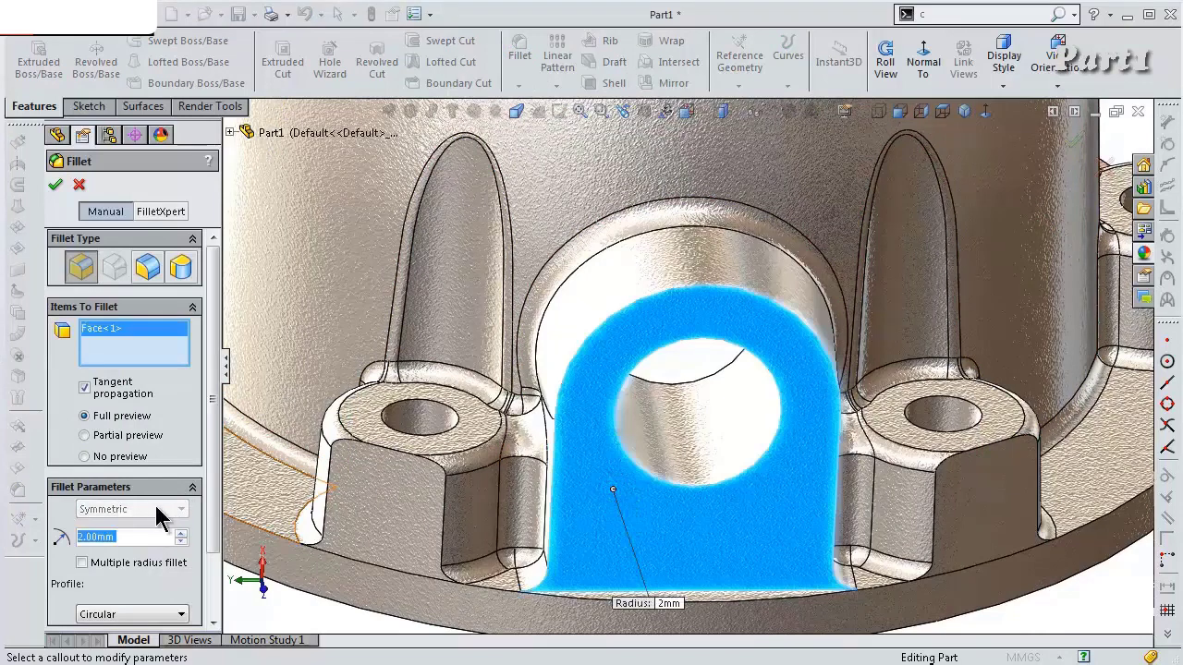
type("1")
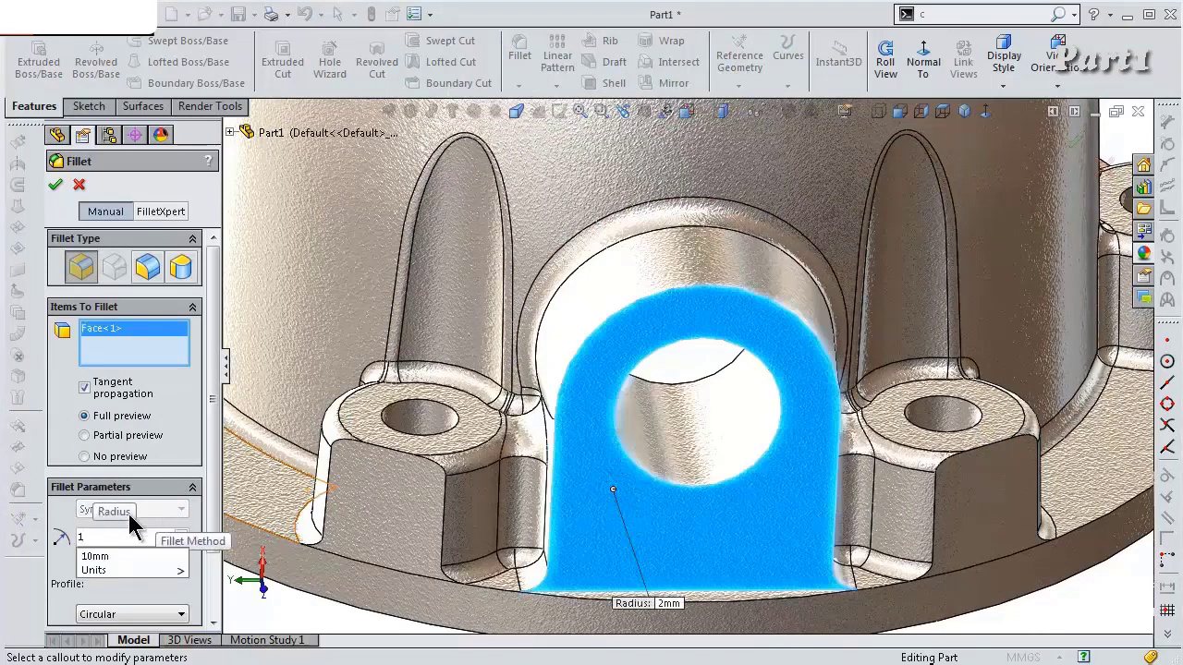
left_click(59, 558)
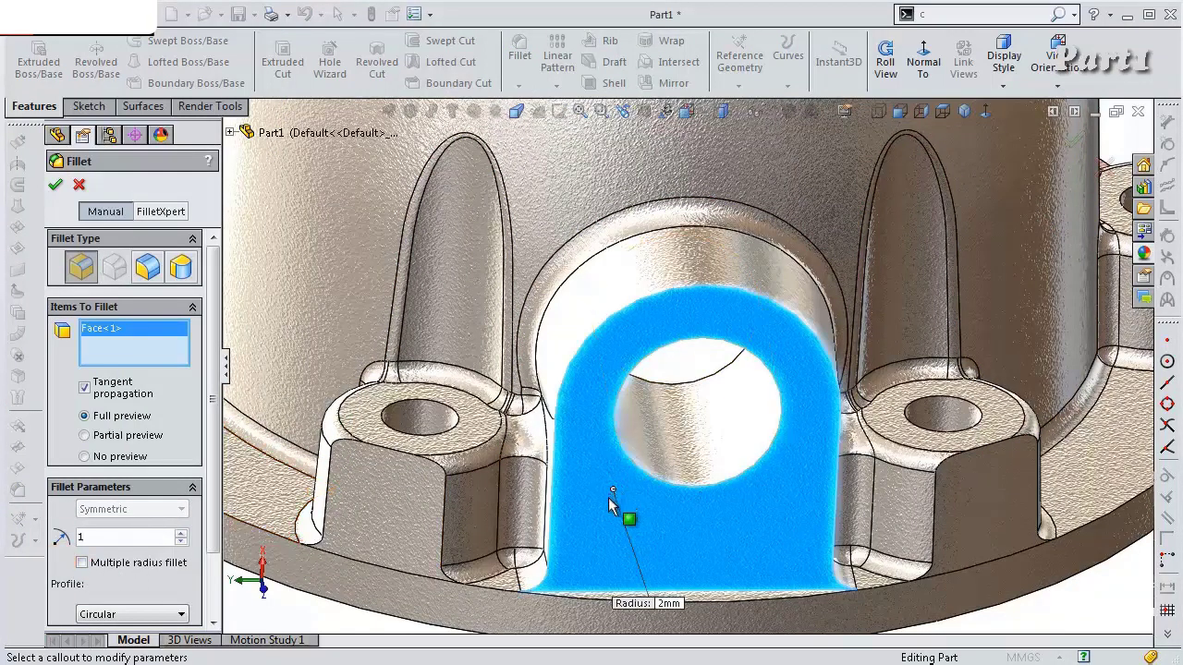
key("Return")
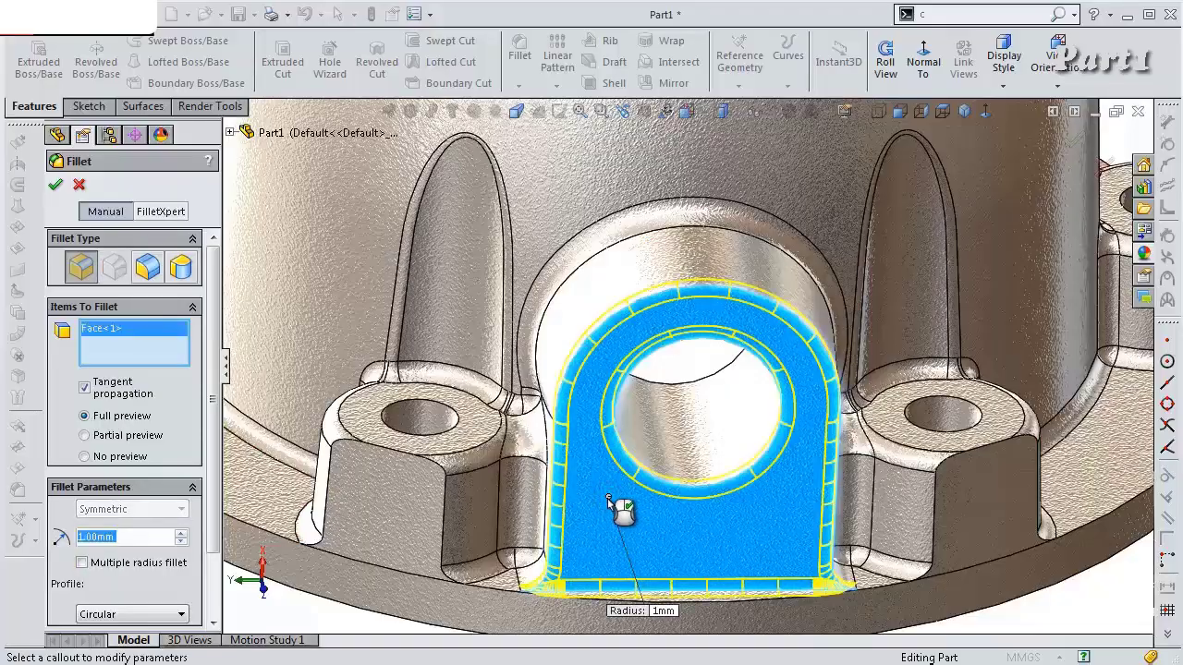
scroll(609, 500, "up", 1)
mouse_move(609, 500)
middle_mouse_down()
mouse_move(599, 589)
mouse_move(615, 489)
middle_mouse_up()
scroll(865, 548, "down", 5)
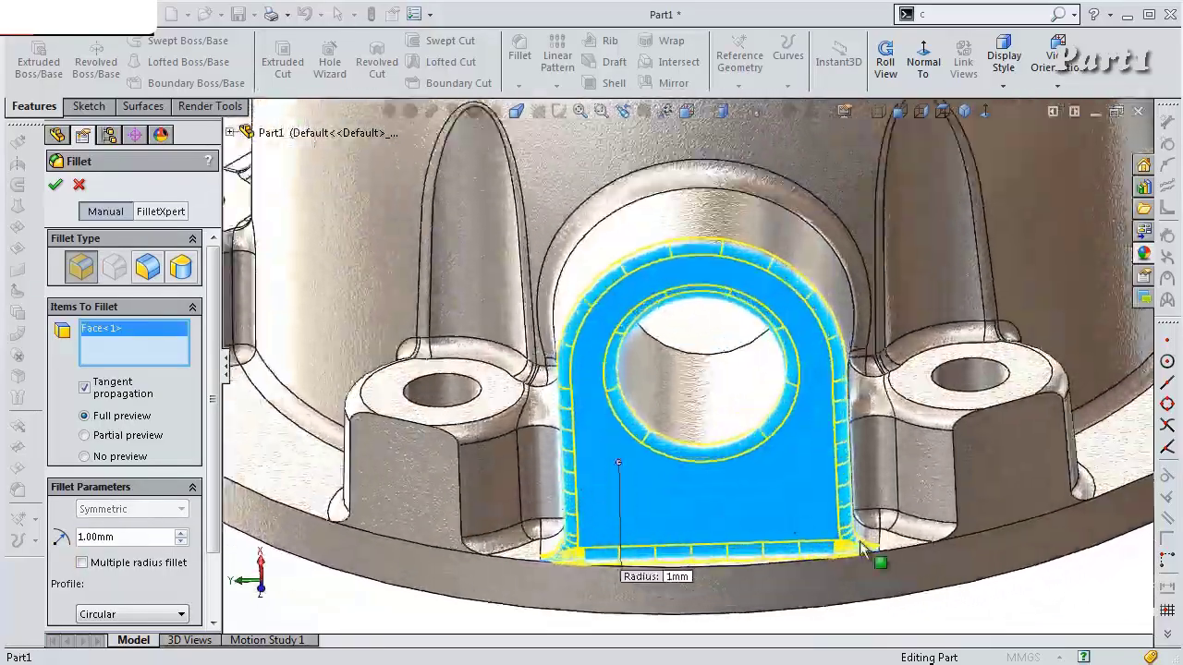
middle_click_drag(885, 550, 743, 546)
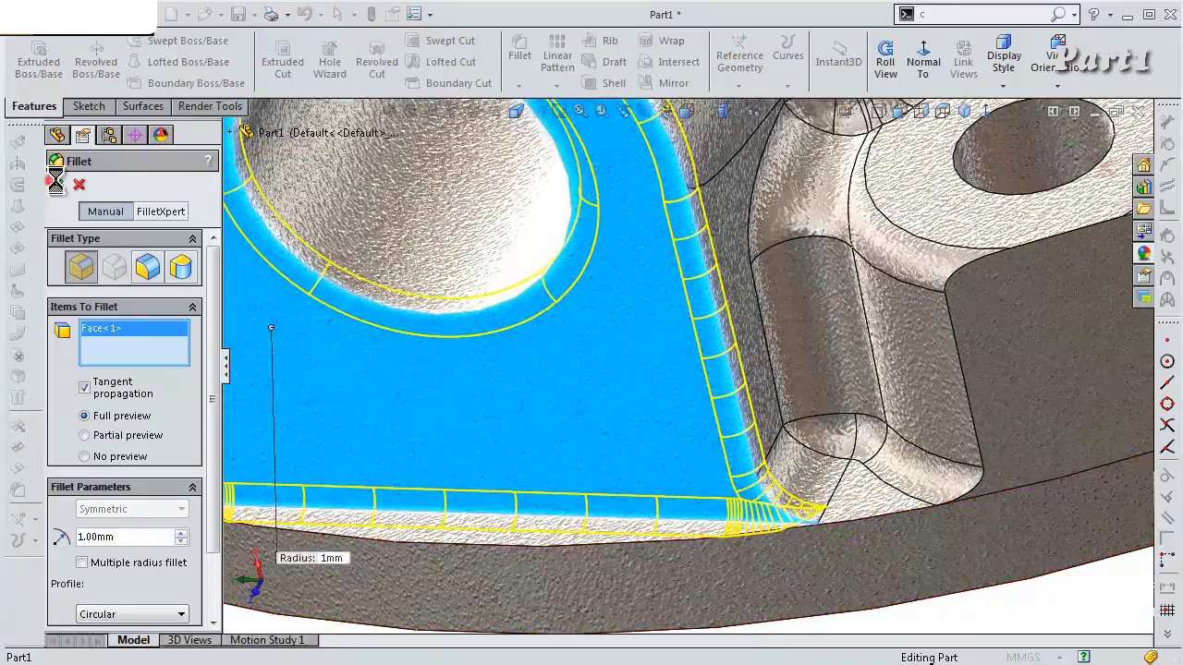
left_click(56, 184)
Start a feature mirror about the Front Plane, ready to collect the features to mirror
scroll(681, 269, "up", 5)
middle_click_drag(681, 269, 897, 272)
scroll(661, 308, "up", 3)
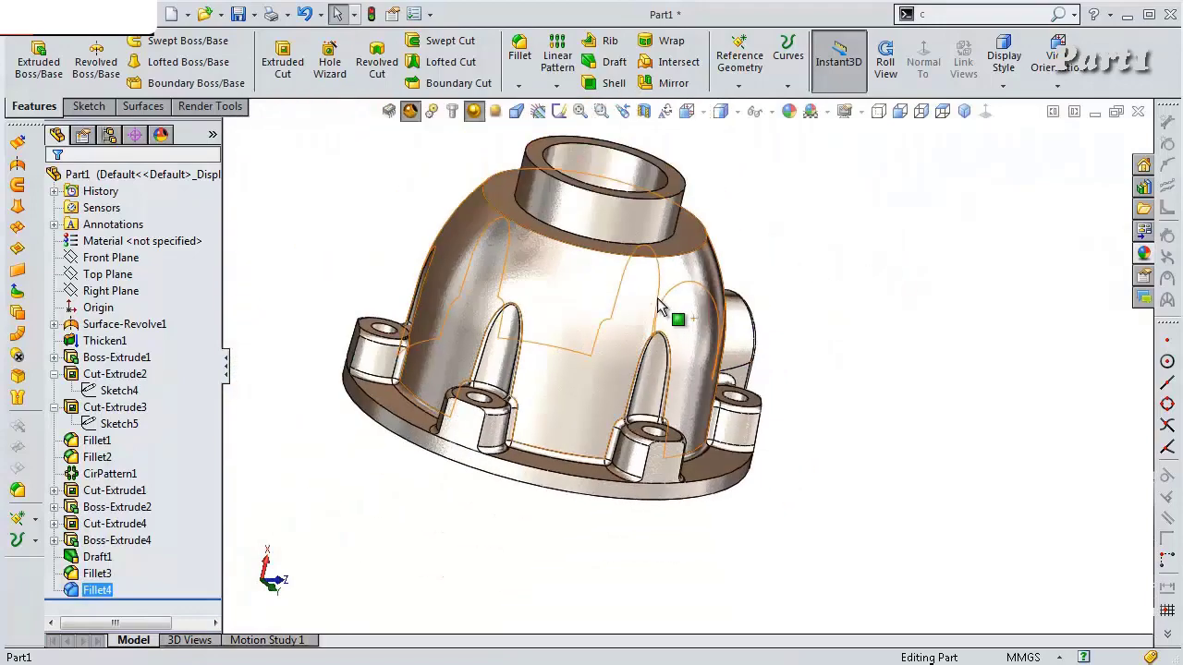
middle_click_drag(661, 308, 618, 369)
left_click(106, 259)
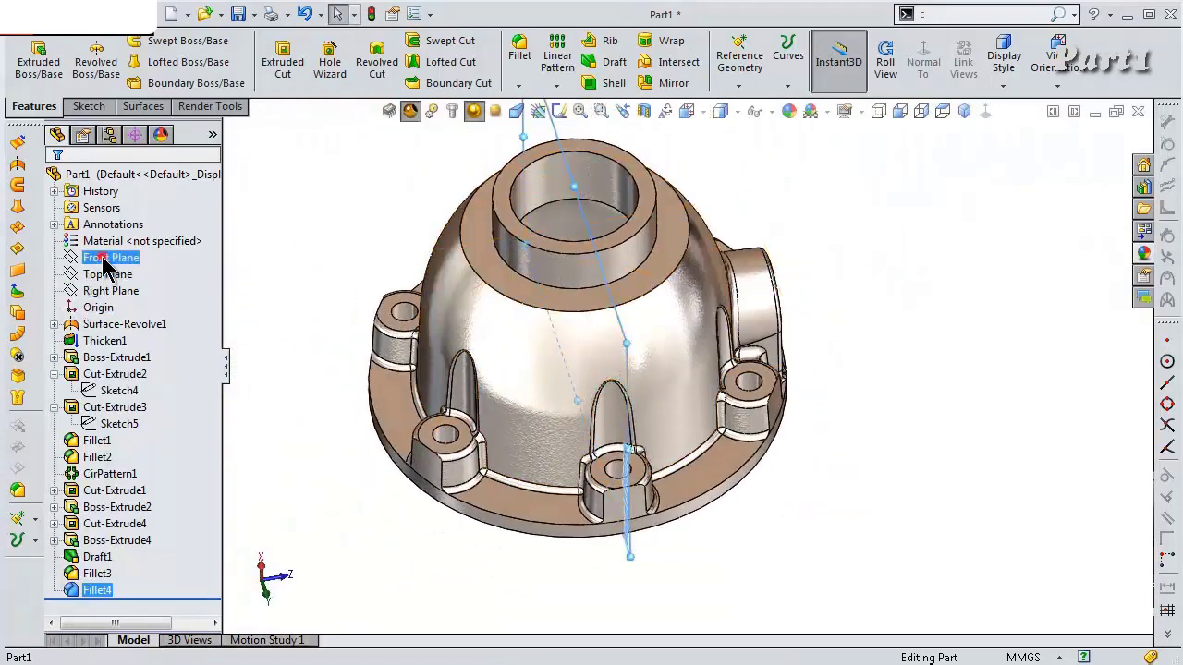
left_click(555, 86)
left_click(578, 137)
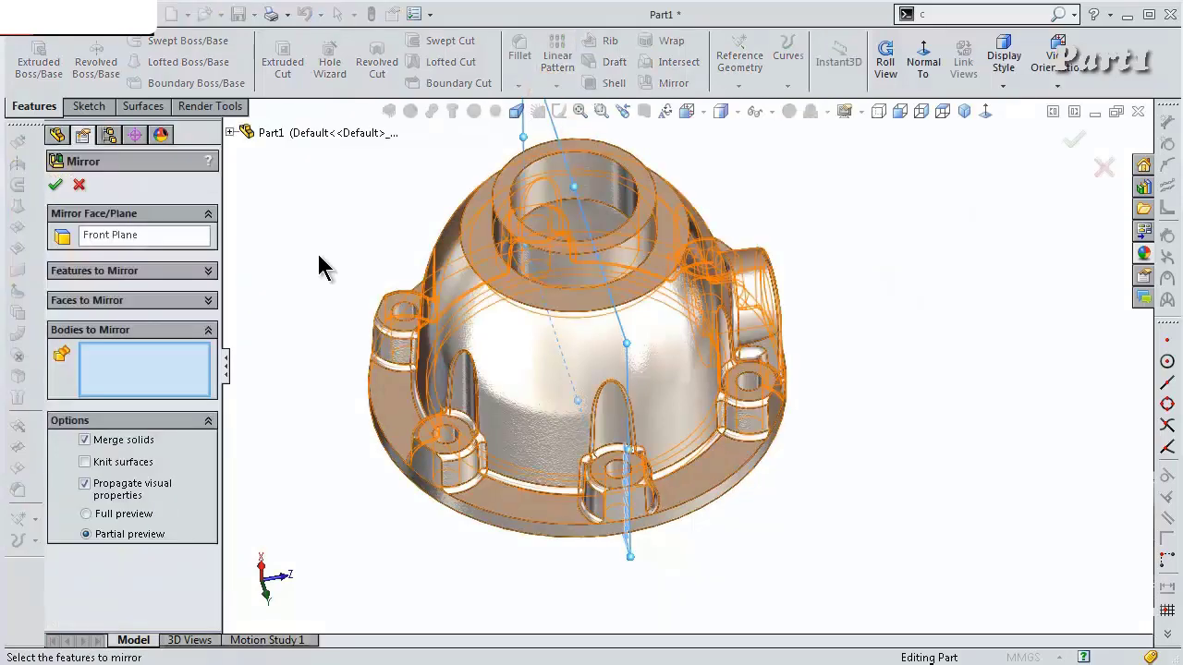
left_click(208, 270)
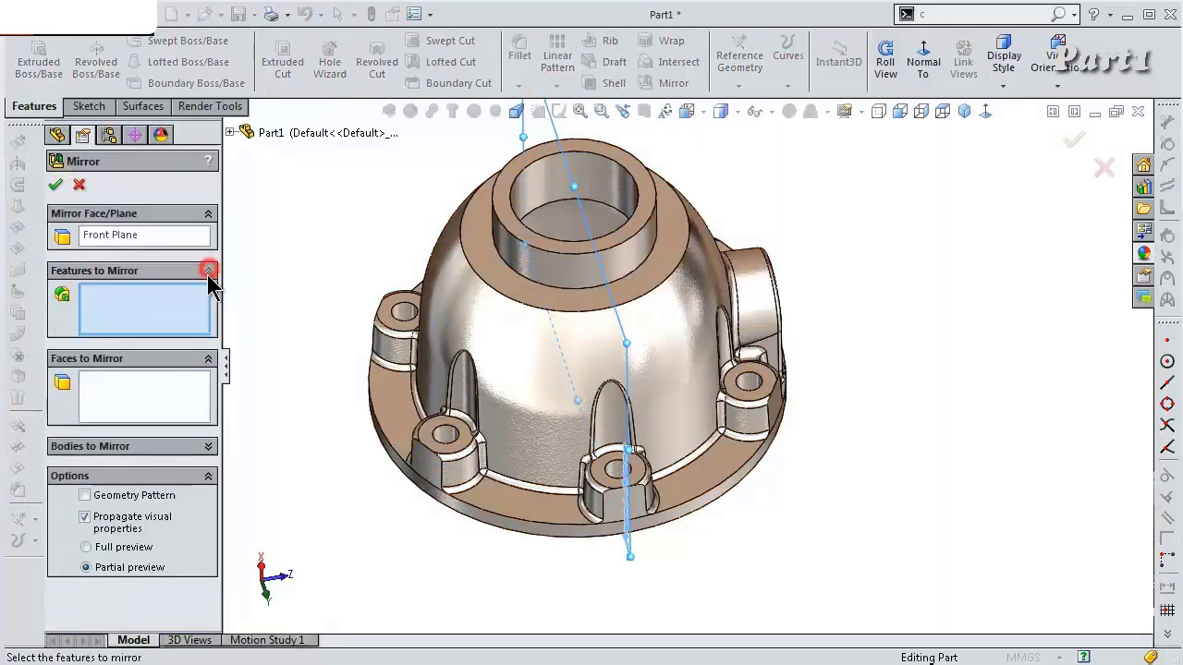
Mirror the inner boss, the outer boss and the outer boss's two fillets to the opposite side of the housing
middle_click_drag(528, 401, 599, 266)
scroll(619, 527, "down", 1)
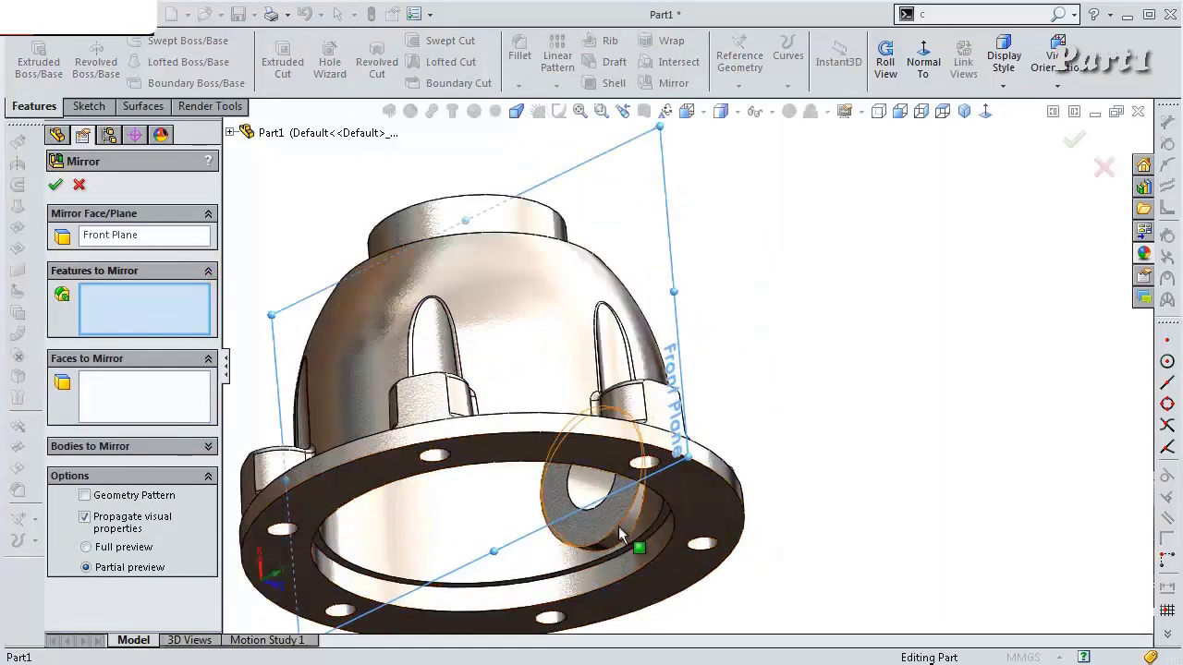
left_click(617, 524)
middle_click_drag(617, 524, 589, 542)
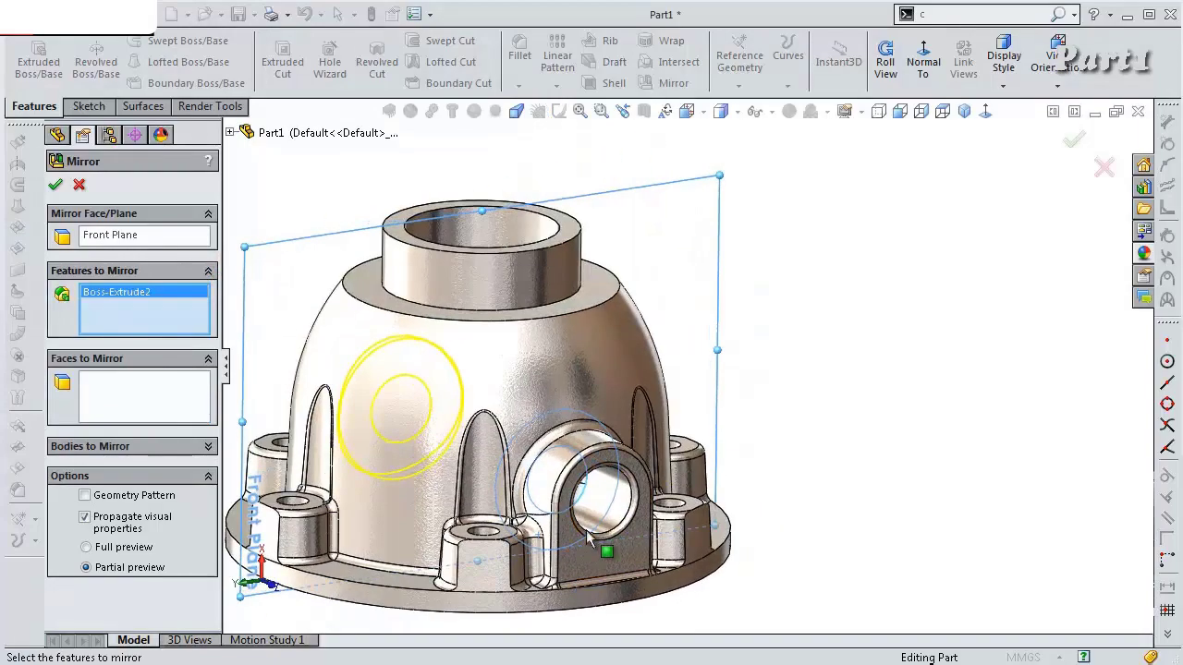
left_click(551, 482)
scroll(547, 471, "down", 5)
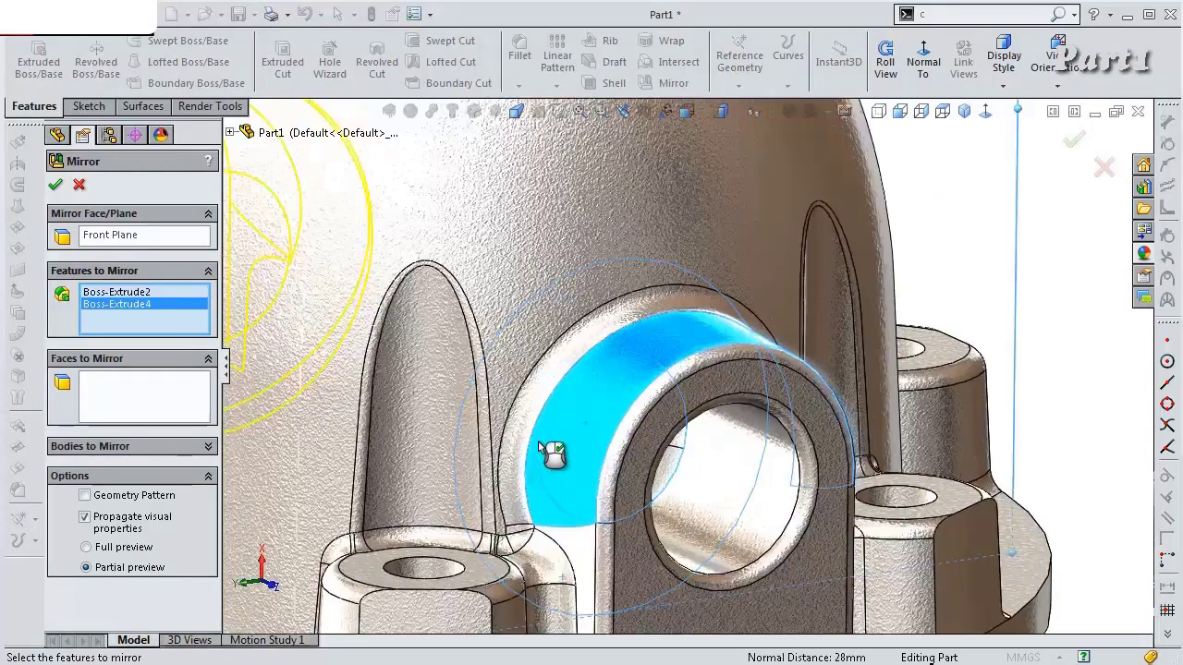
left_click(521, 432)
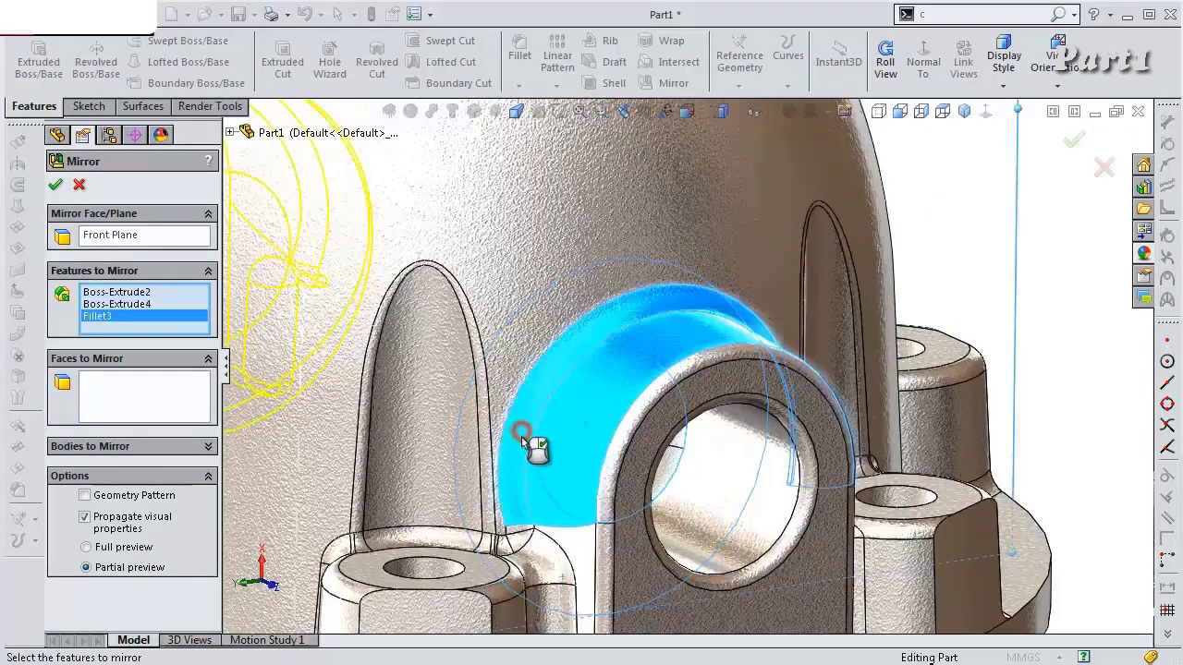
left_click(603, 545)
middle_click_drag(607, 542, 596, 566)
scroll(597, 554, "up", 2)
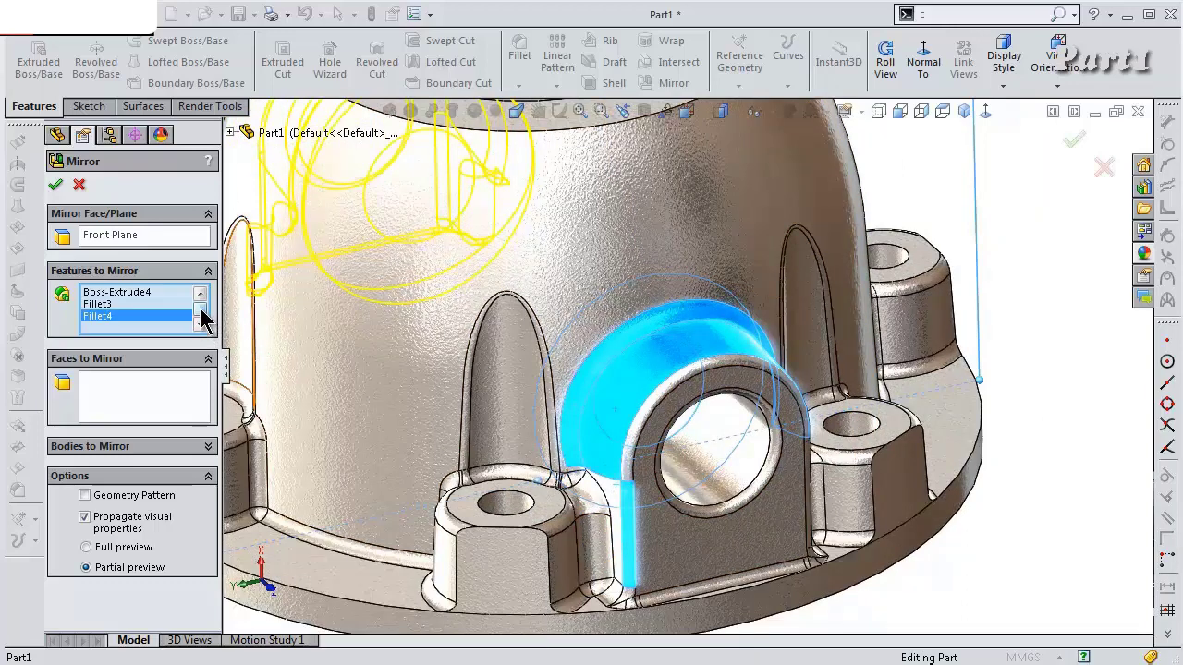
scroll(390, 348, "up", 3)
middle_click_drag(391, 349, 747, 396)
right_click(746, 396)
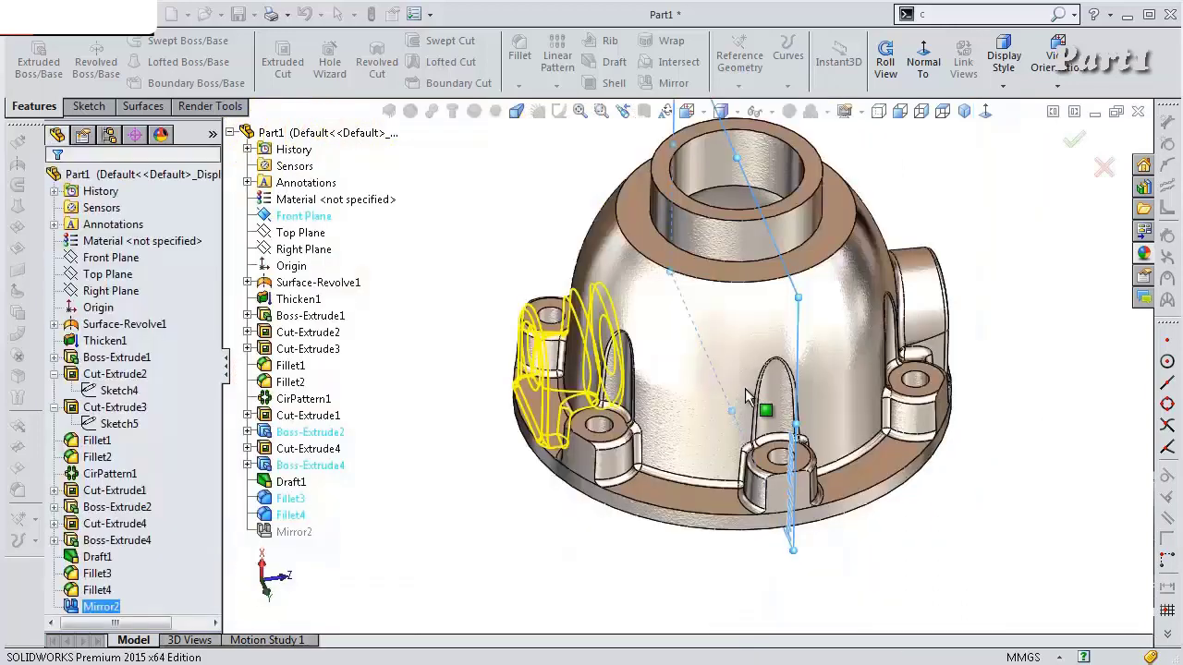
Set up a 2 mm fillet on the dome shoulder's outer edge and the edge where the neck meets the shoulder
middle_click_drag(661, 361, 718, 190)
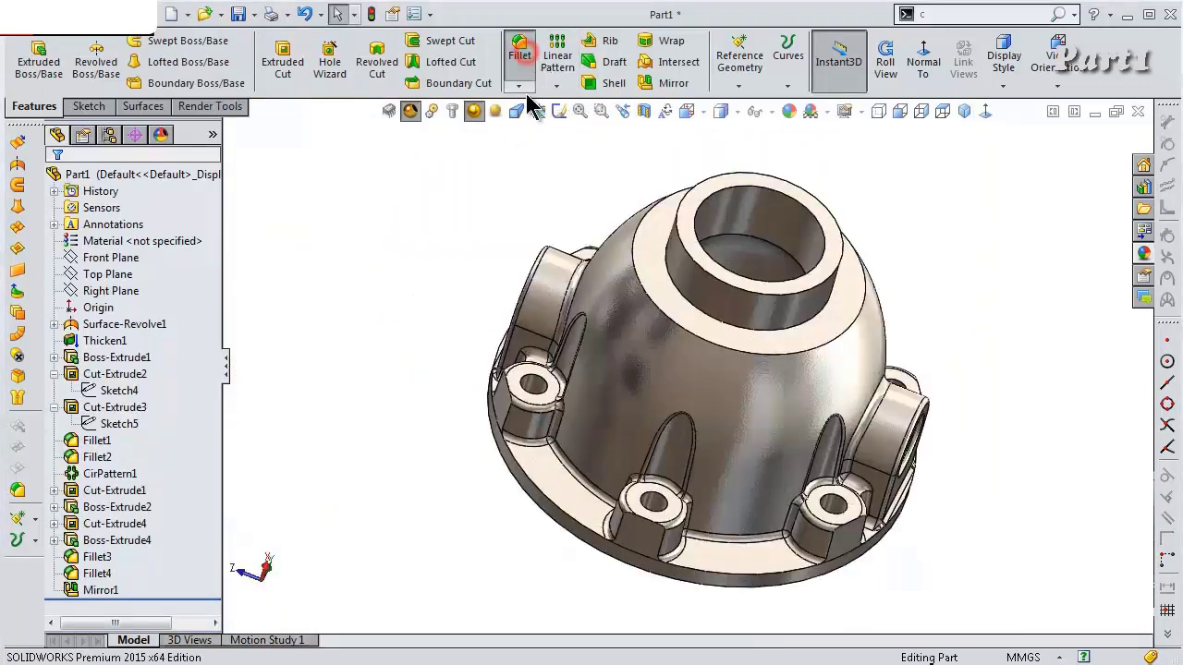
left_click(519, 49)
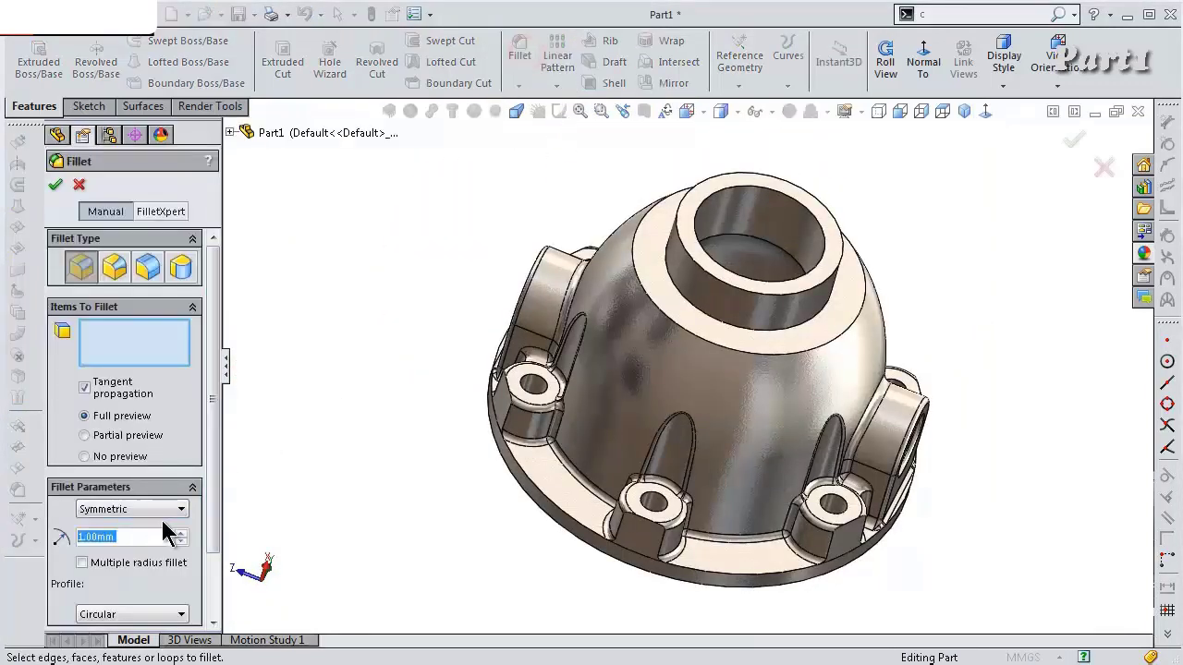
left_click(678, 330)
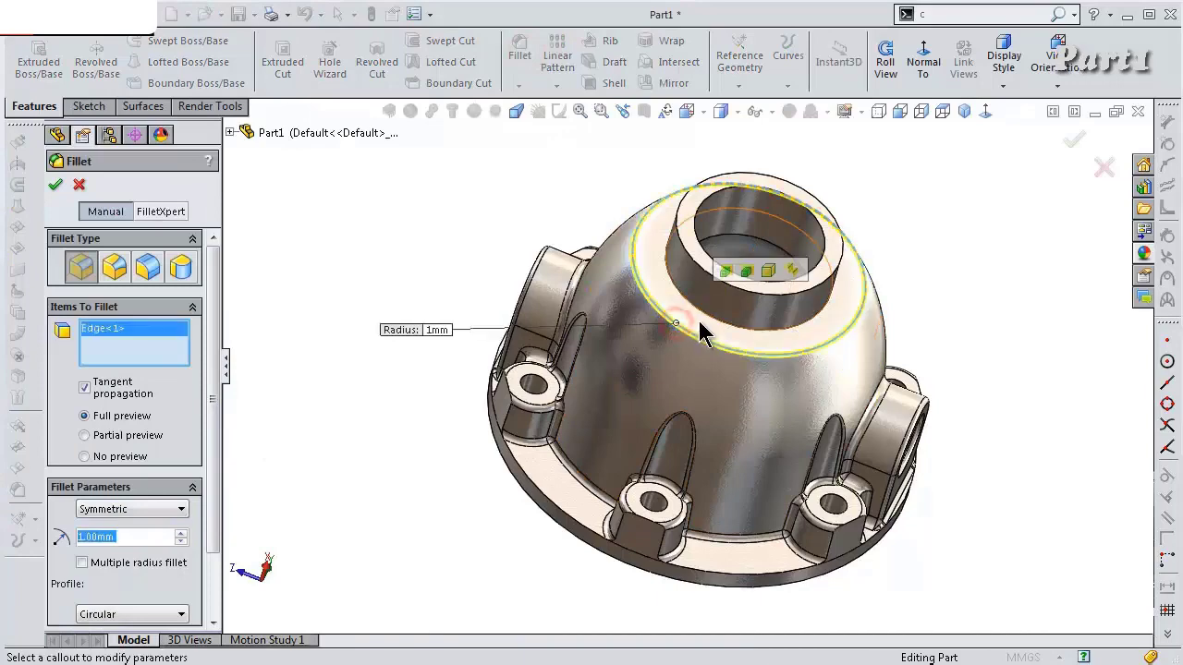
left_click(709, 318)
middle_click_drag(695, 350, 674, 299)
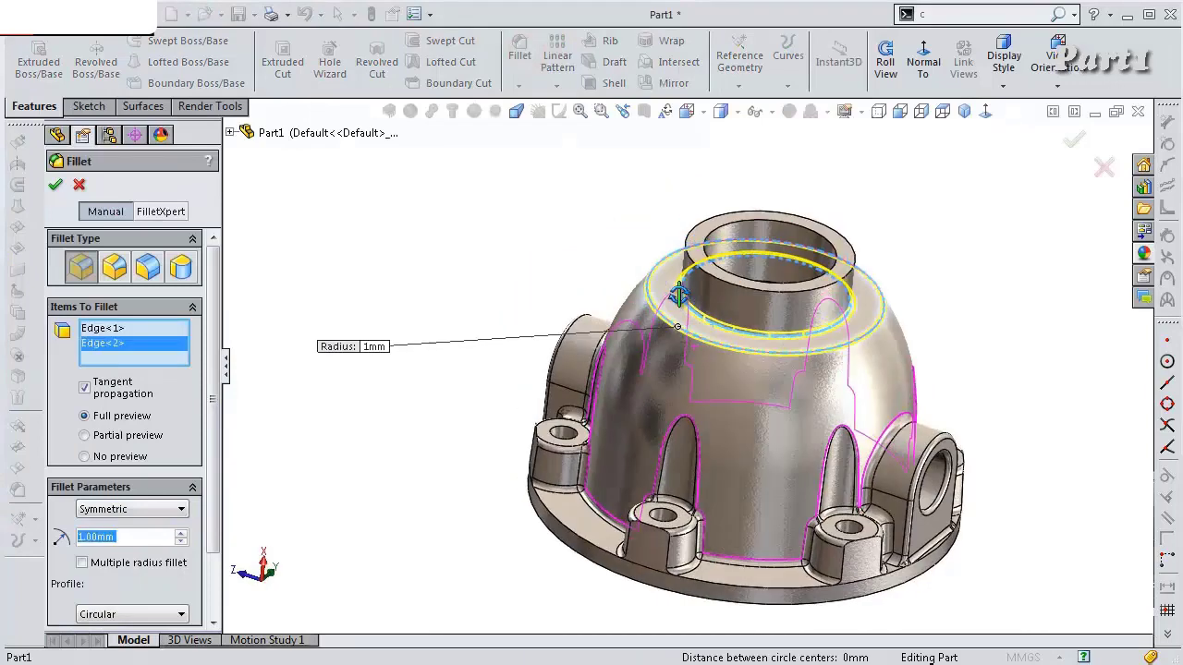
type("2")
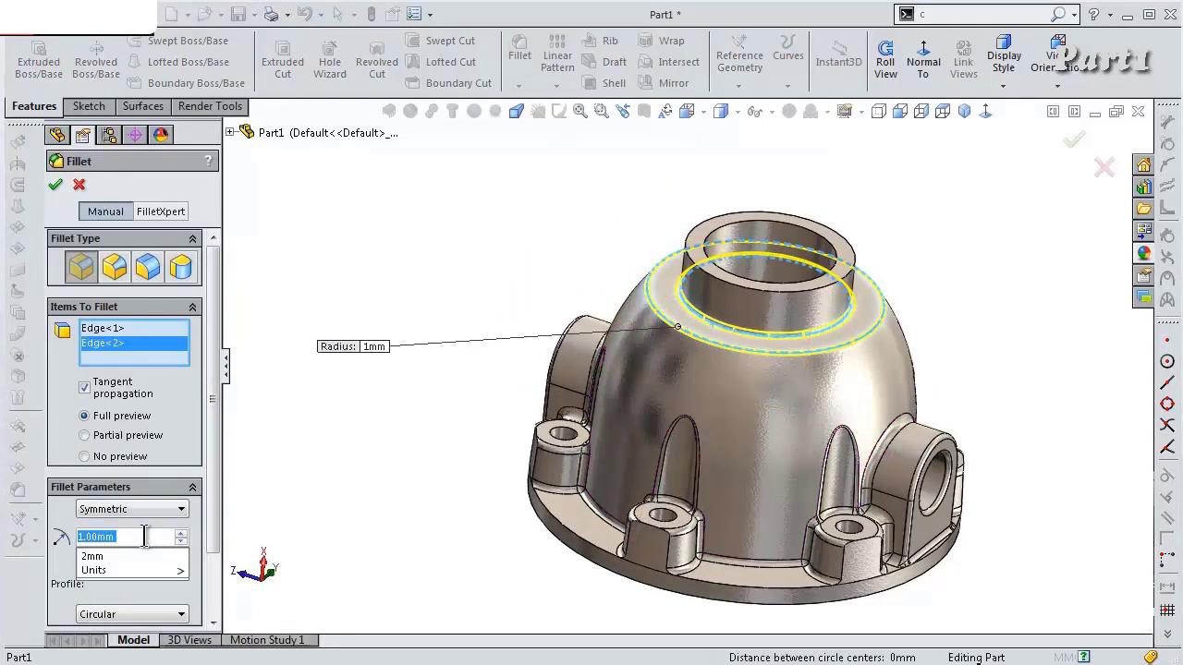
left_click(57, 566)
left_click(554, 246)
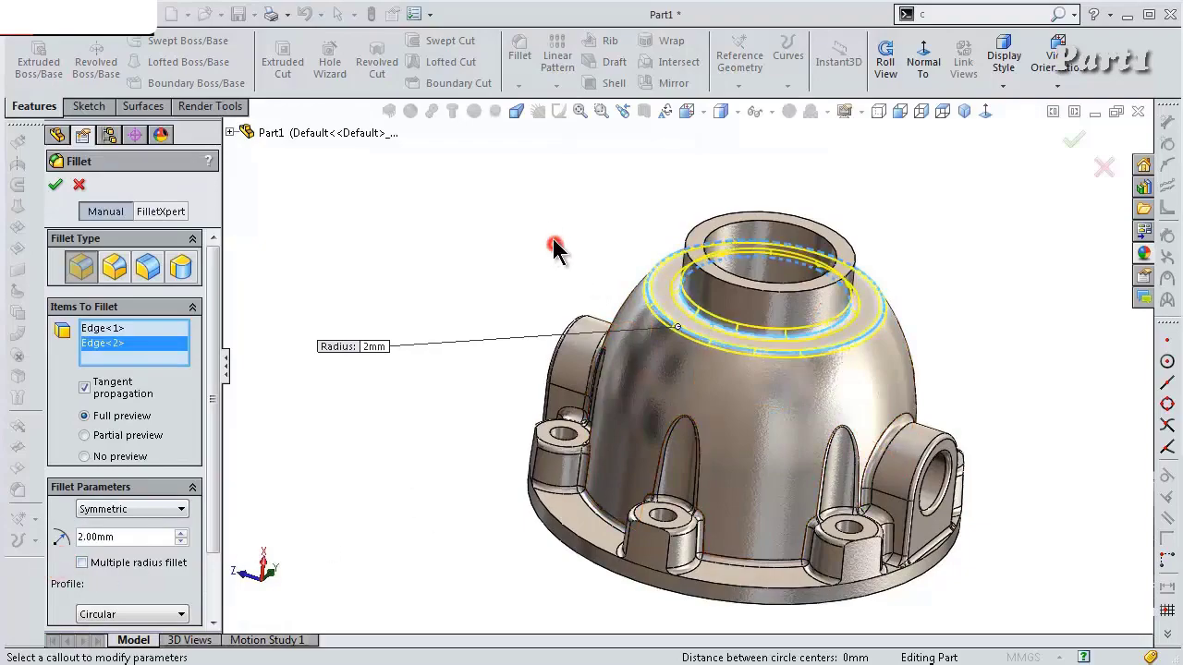
Add the neck's annular end face to the fillet selection and create the fillet
mouse_move(554, 242)
middle_mouse_down()
mouse_move(549, 208)
mouse_move(545, 355)
mouse_move(536, 246)
middle_mouse_up()
scroll(766, 256, "down", 5)
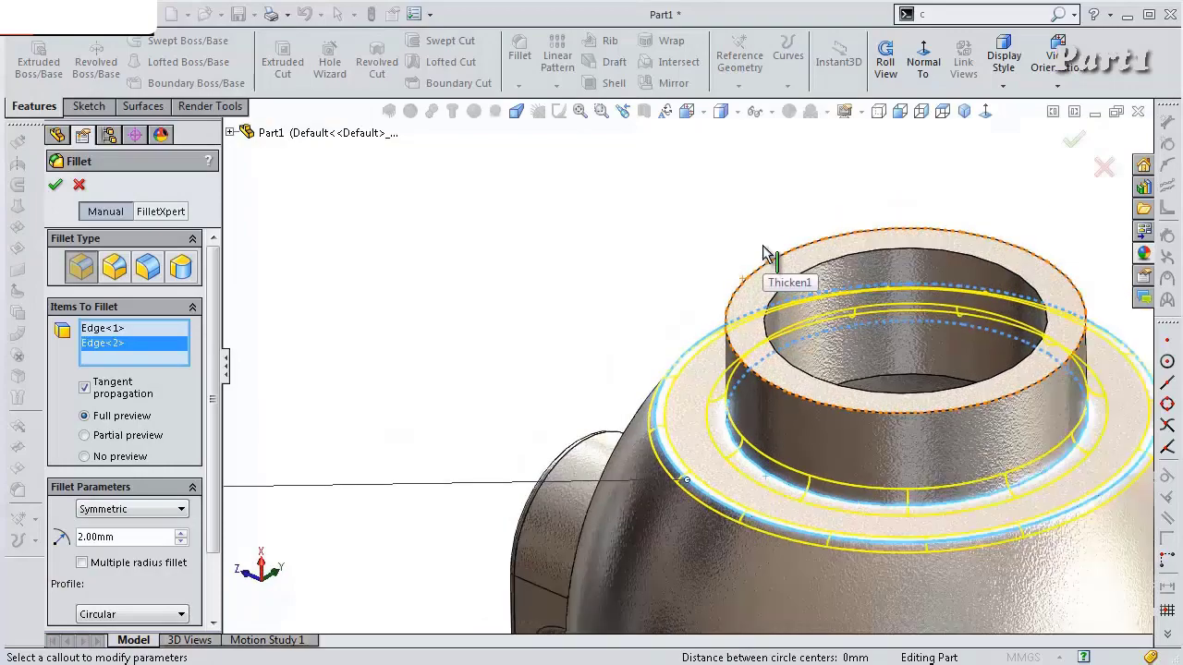
left_click(834, 249)
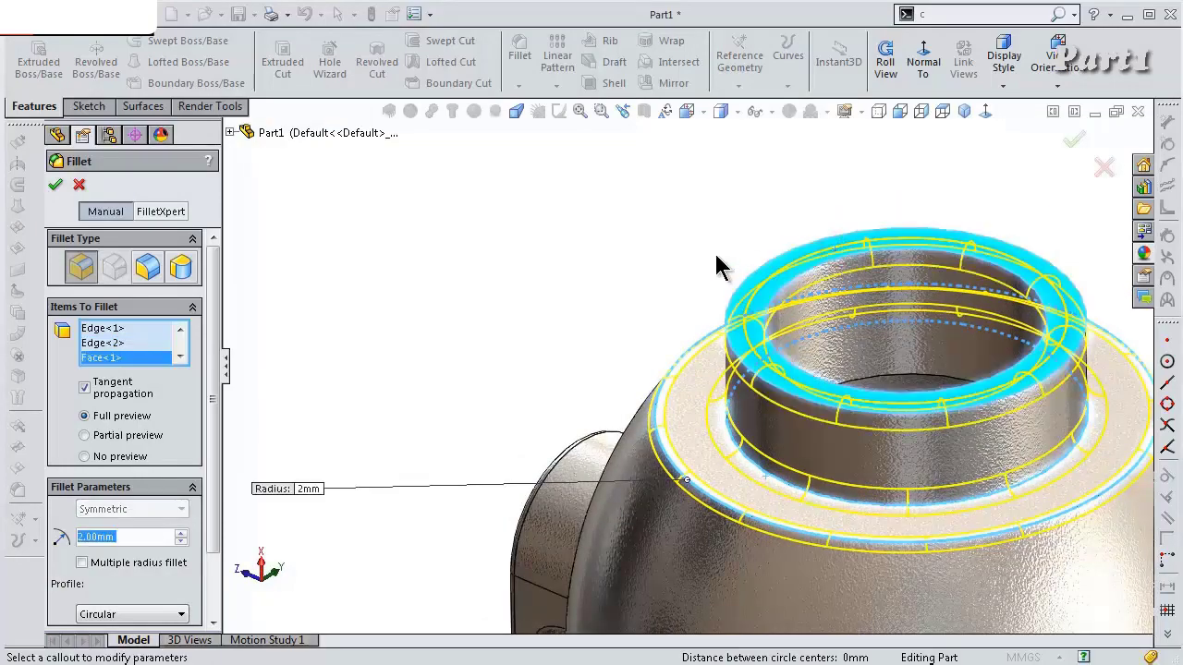
middle_click_drag(719, 267, 760, 436)
key("f")
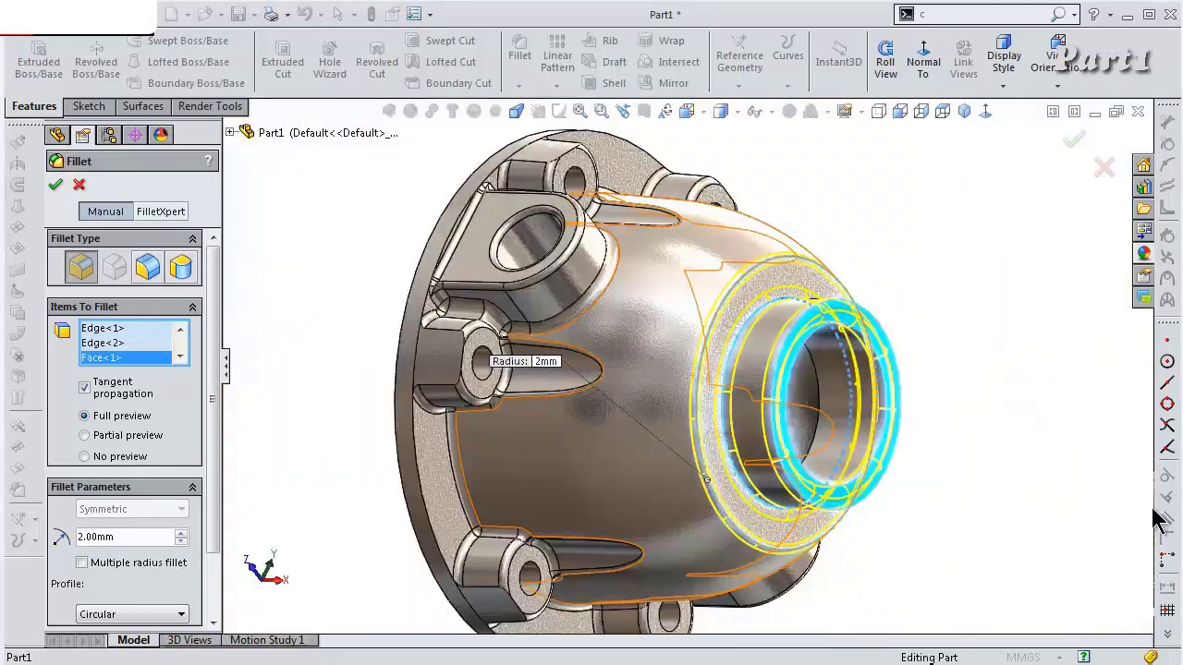
left_click(1072, 139)
Set up a 0.75 mm angle-distance chamfer on the flange opening's inner rim and the recessed step edge just inside it
middle_click_drag(1049, 177, 863, 327)
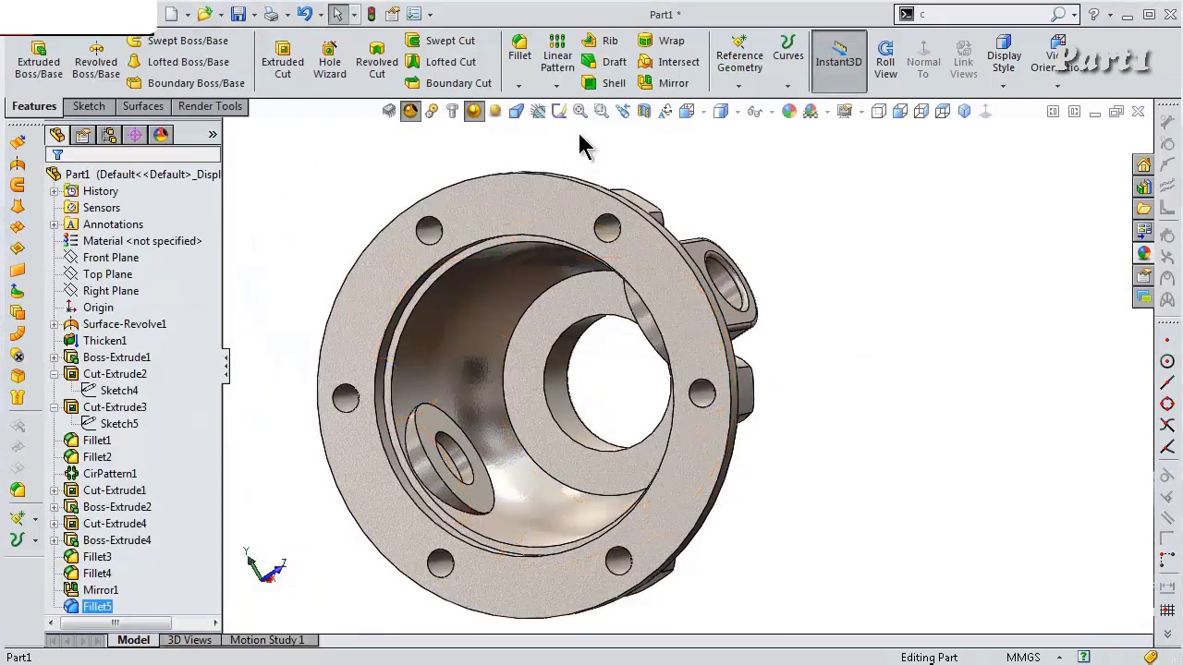
left_click(519, 86)
left_click(544, 119)
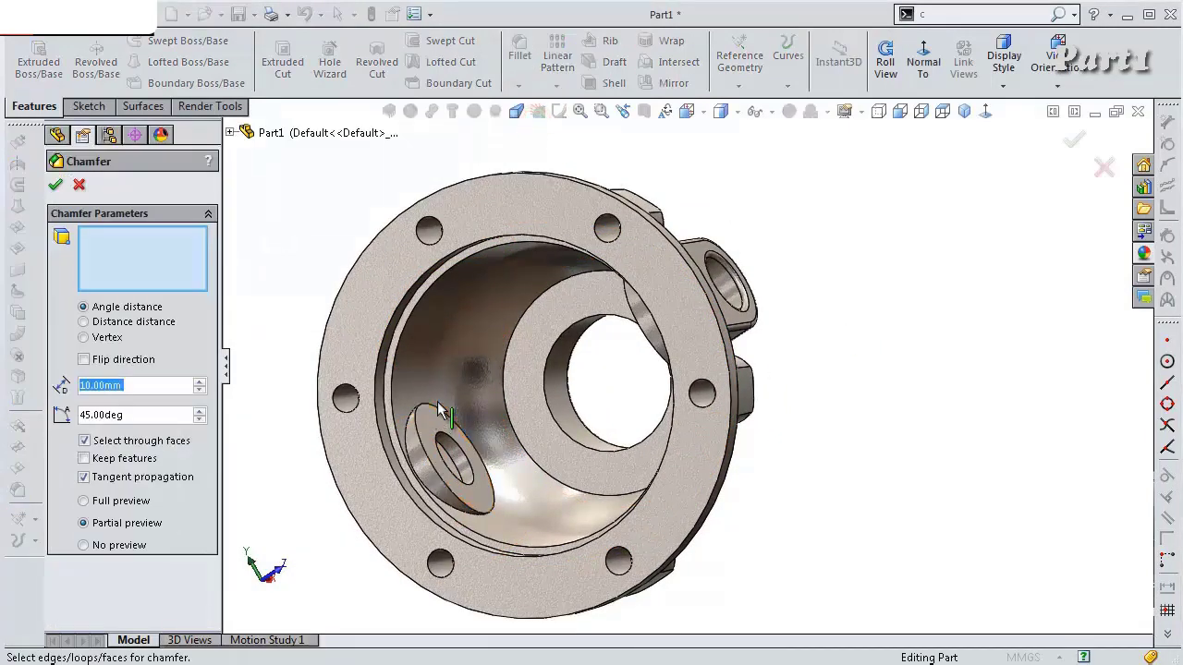
type("0,75")
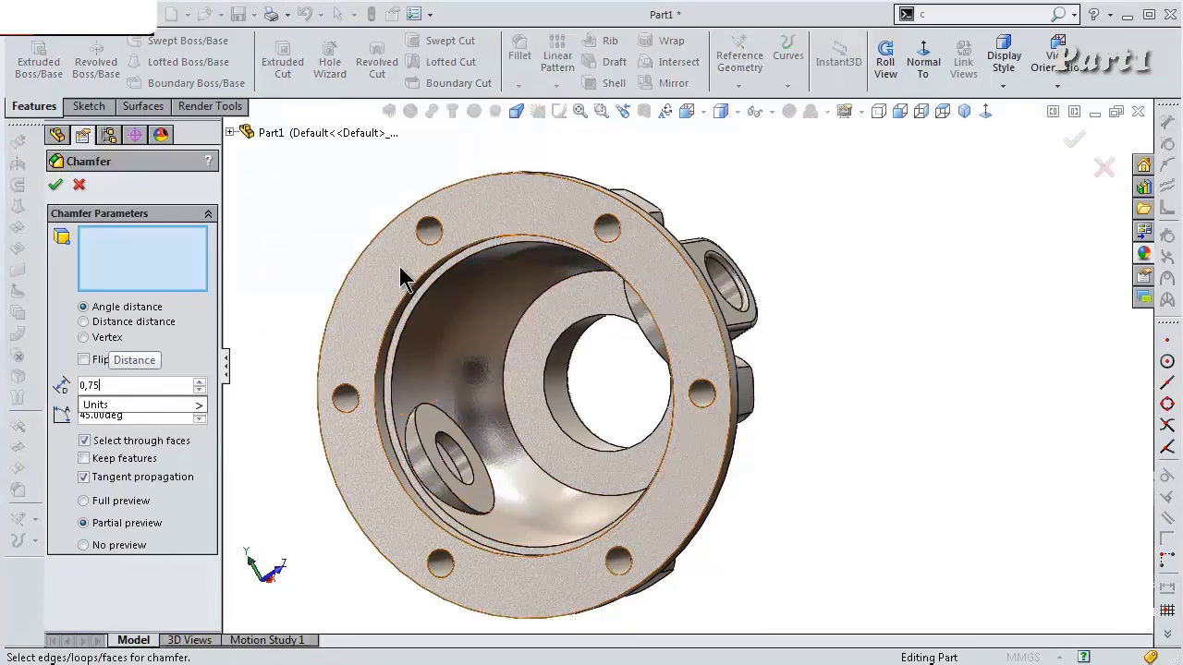
scroll(397, 268, "down", 5)
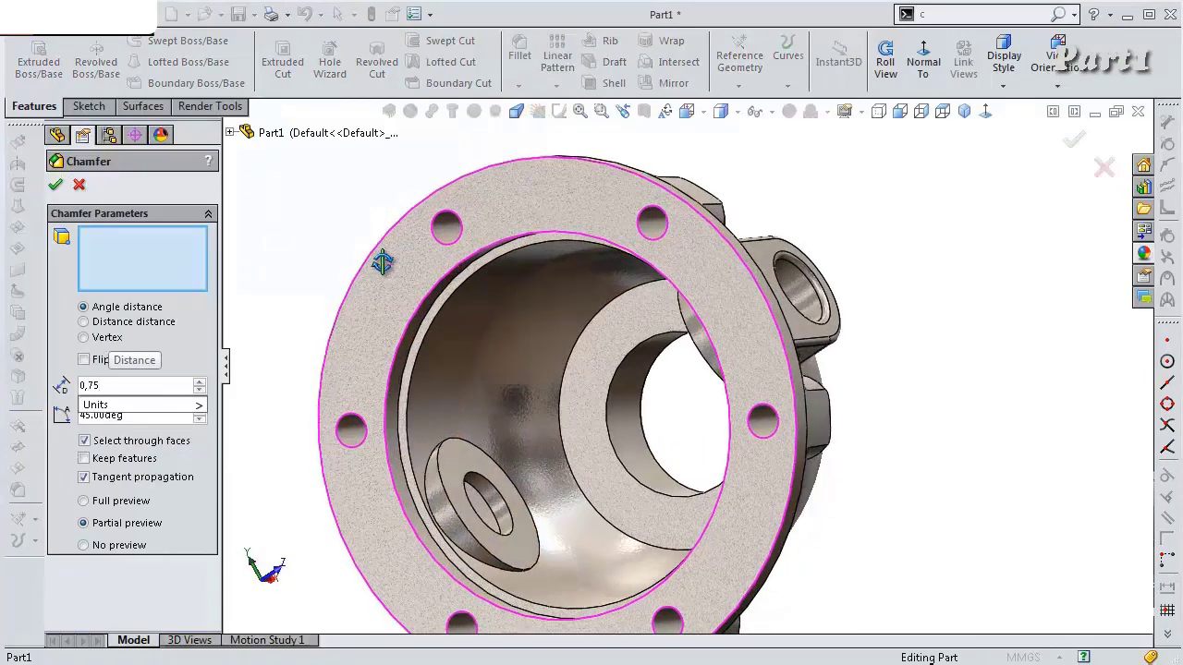
left_click(530, 327)
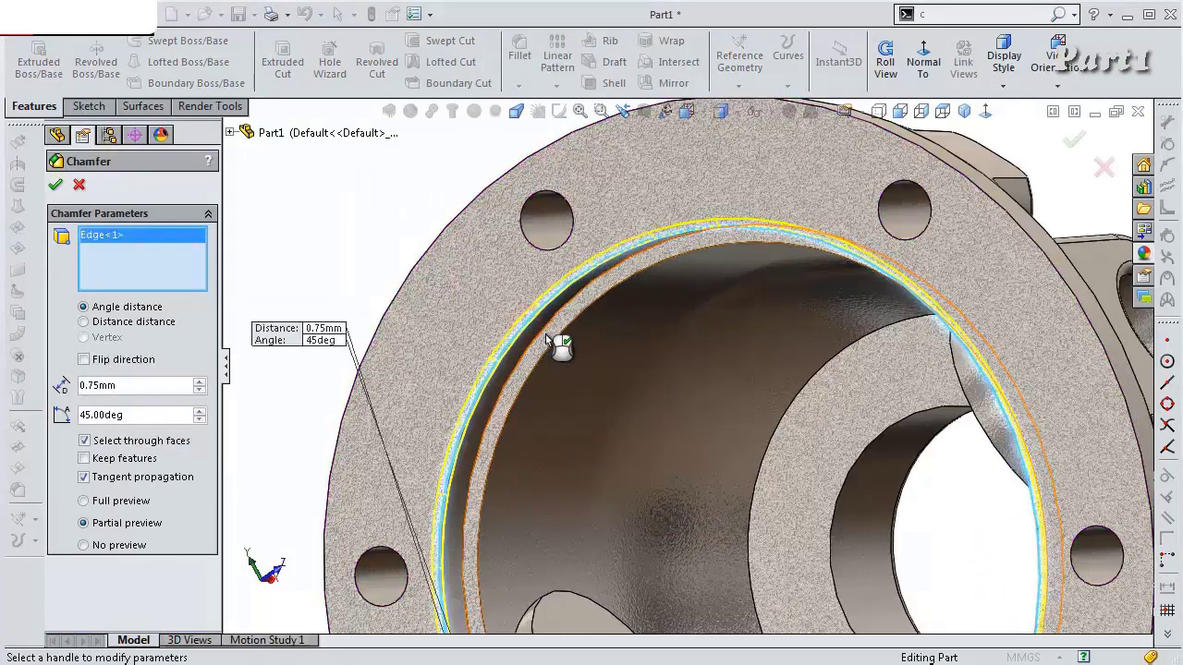
left_click(555, 343)
Add the inside circular edge of the neck bore to the chamfer selection and create the chamfer
scroll(884, 462, "down", 2)
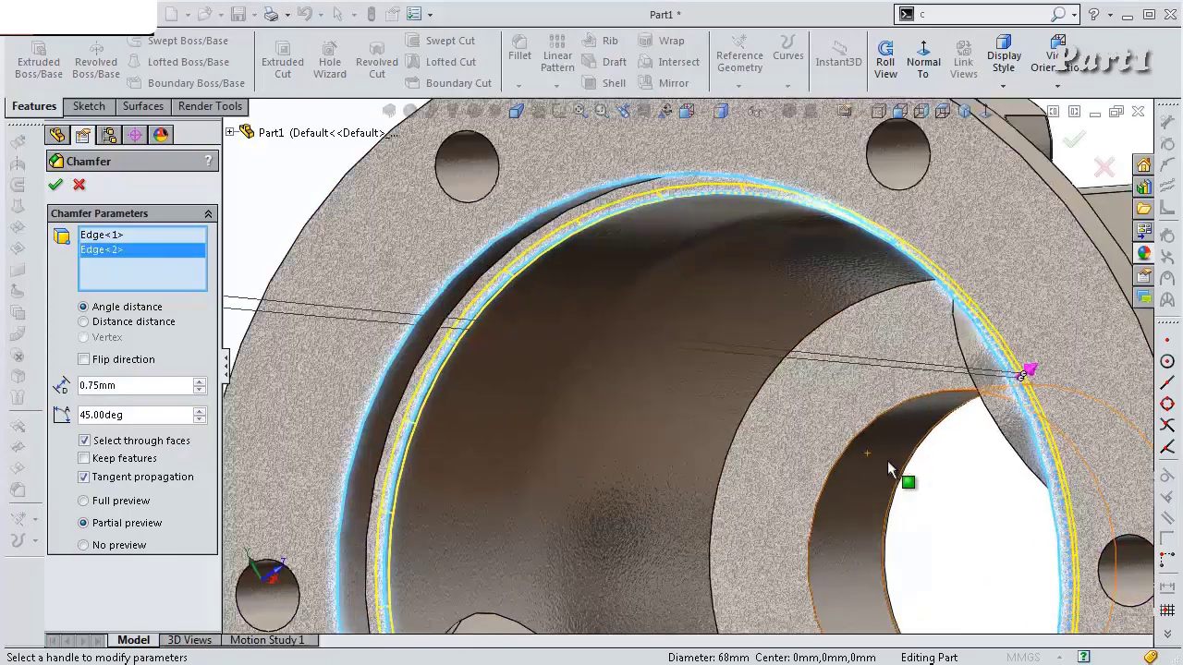
middle_click_drag(887, 460, 906, 452)
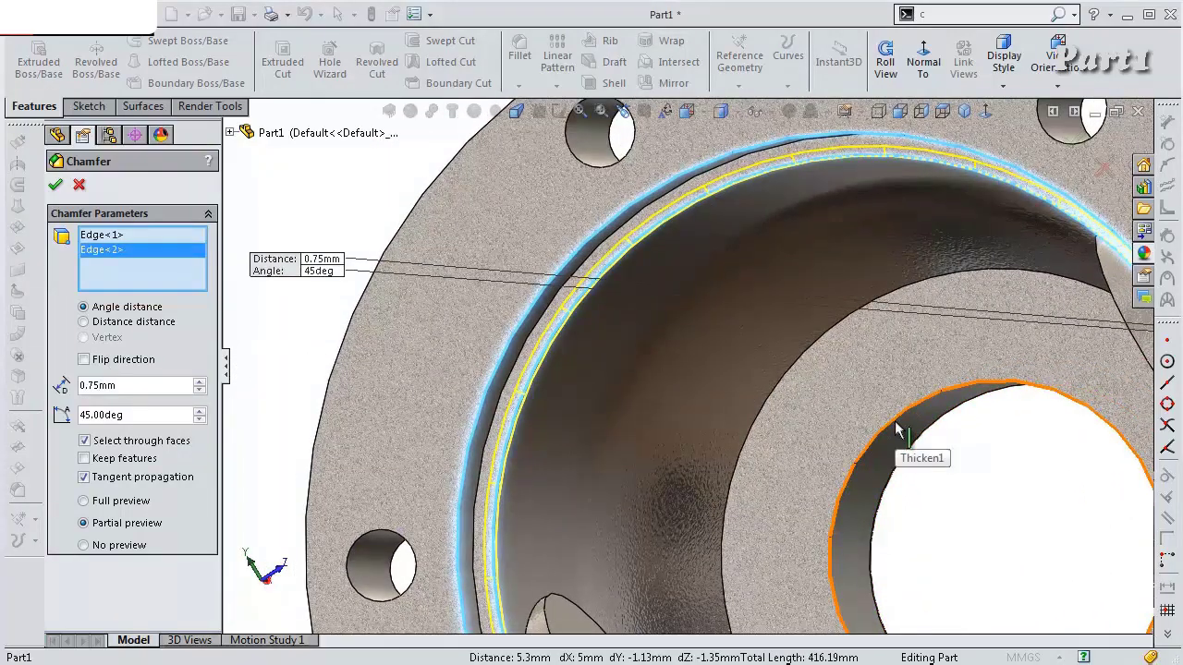
left_click(896, 427)
scroll(873, 416, "up", 5)
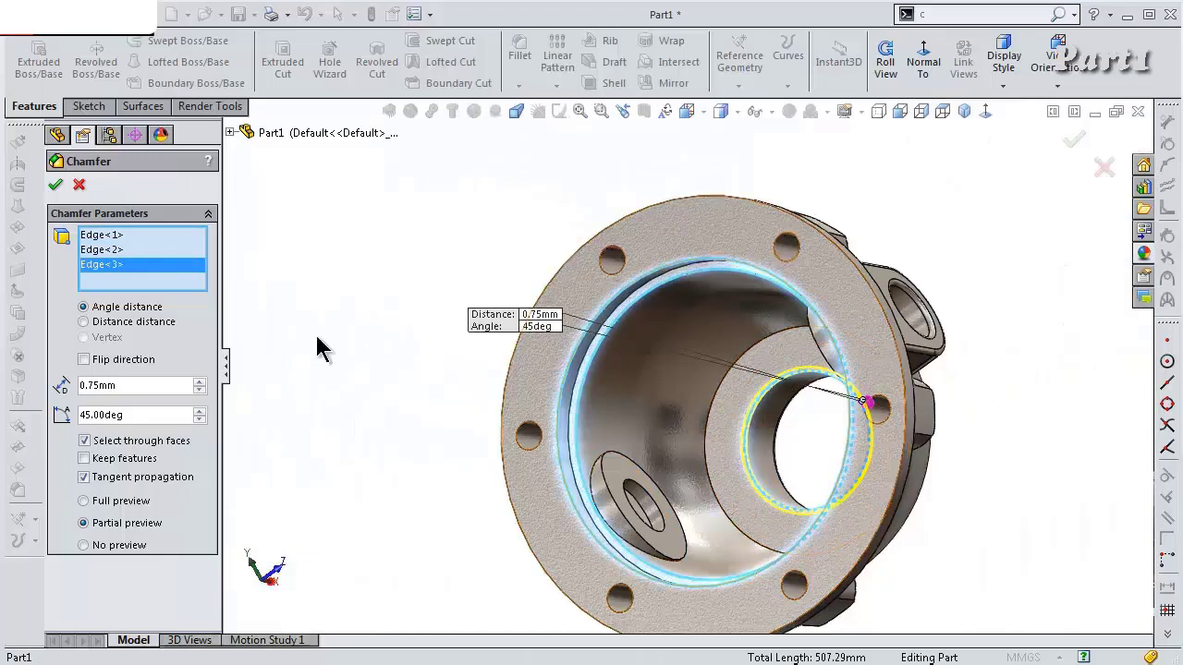
left_click(55, 184)
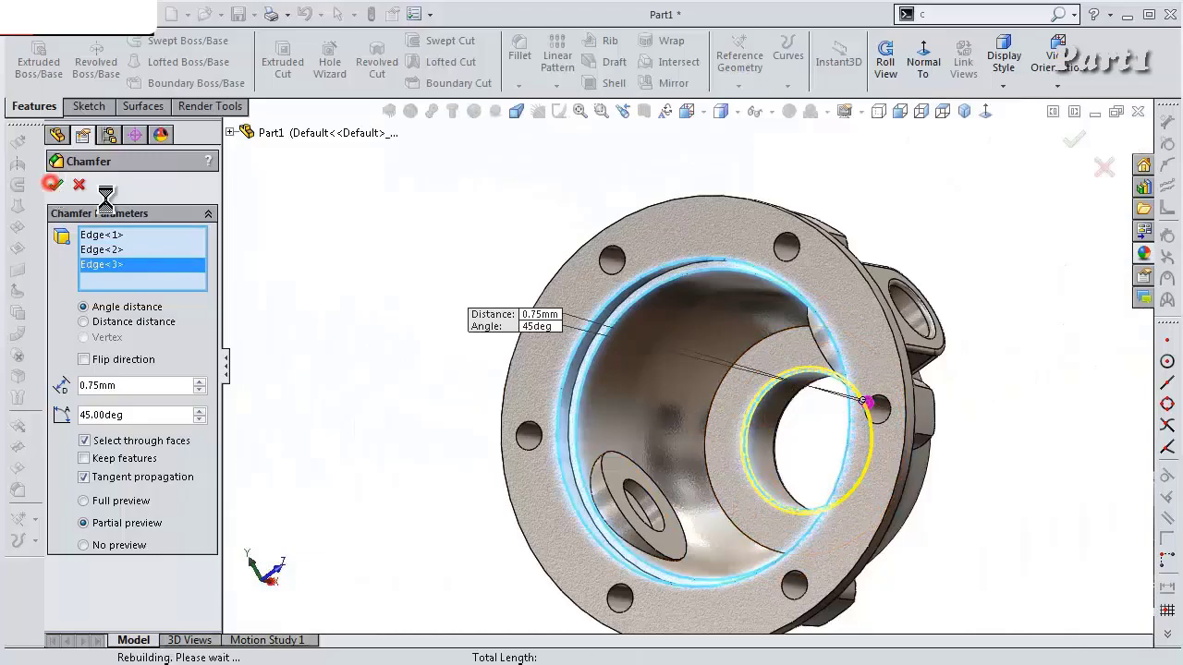
Hide the feature tree and change the housing's display style to shaded without edges
middle_click_drag(400, 302, 299, 382)
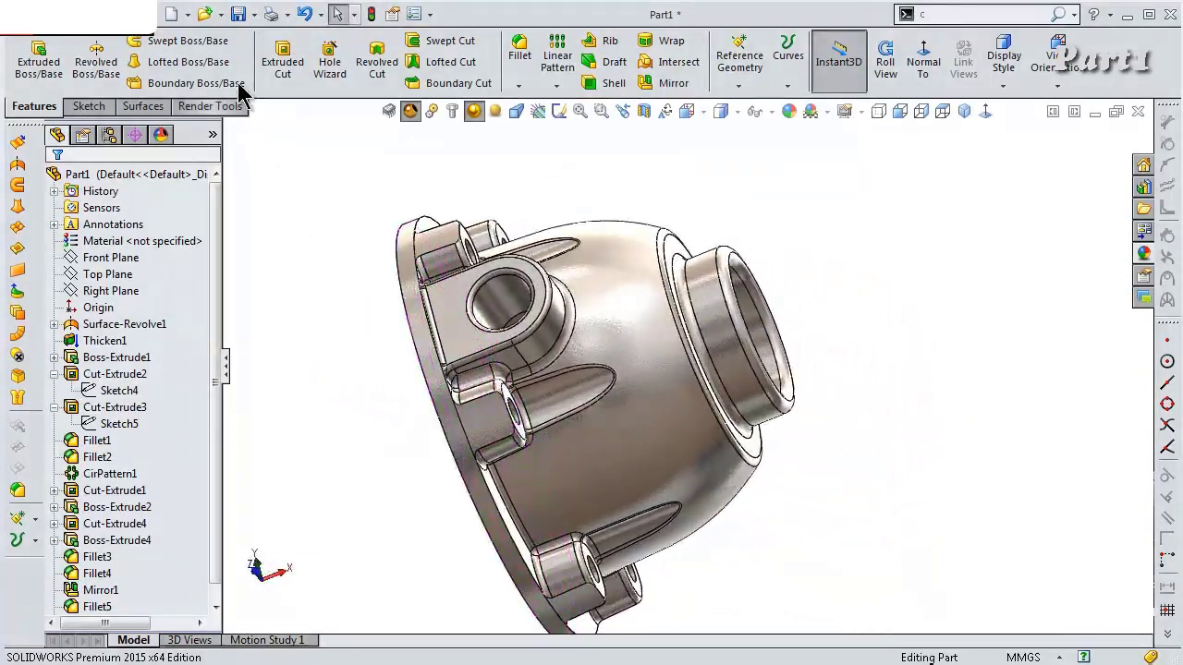
middle_click_drag(510, 313, 733, 398)
scroll(732, 398, "up", 2)
scroll(868, 560, "down", 3)
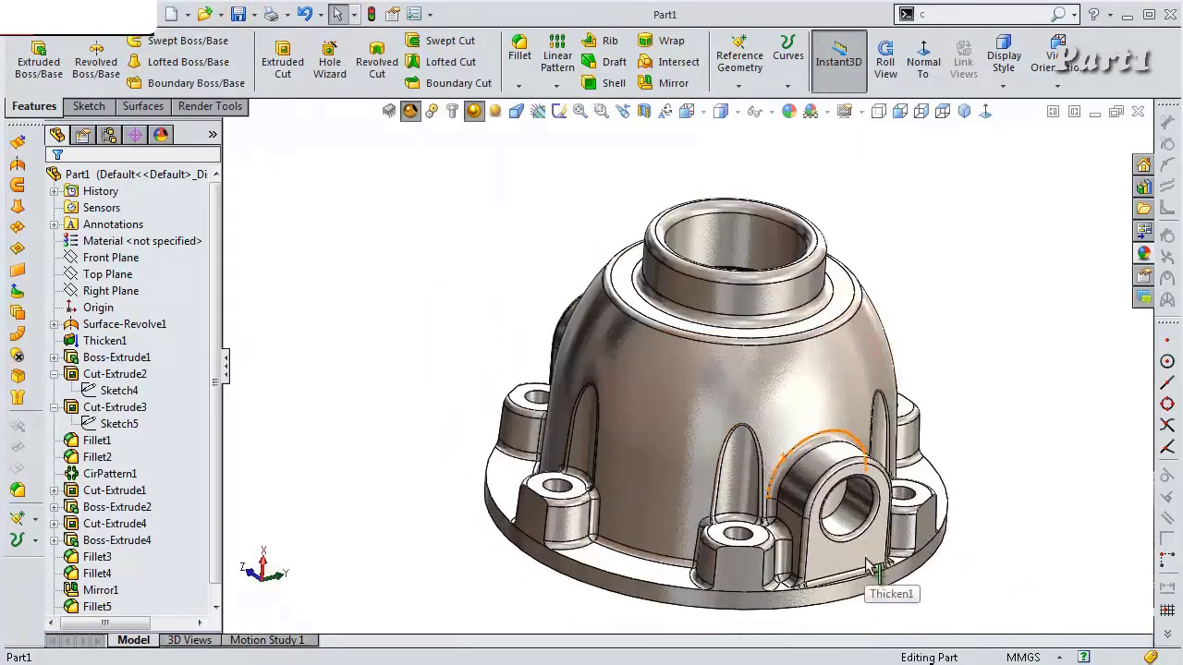
middle_click_drag(869, 560, 659, 342)
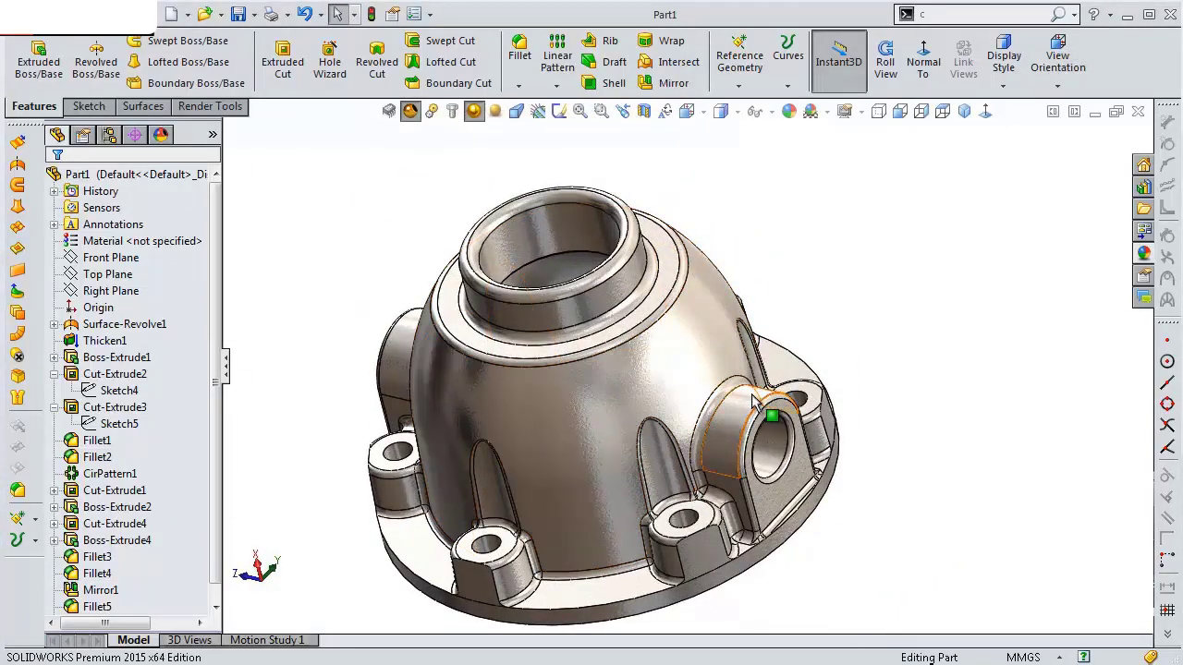
key("F9")
scroll(766, 330, "up", 3)
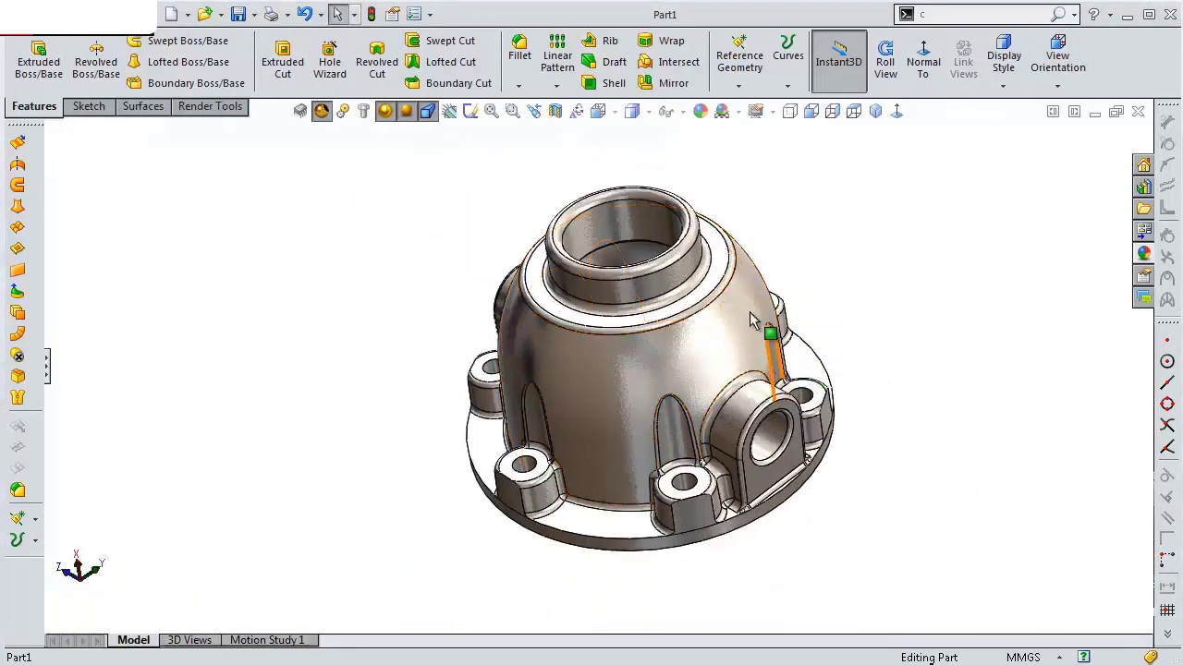
middle_click_drag(766, 330, 698, 322)
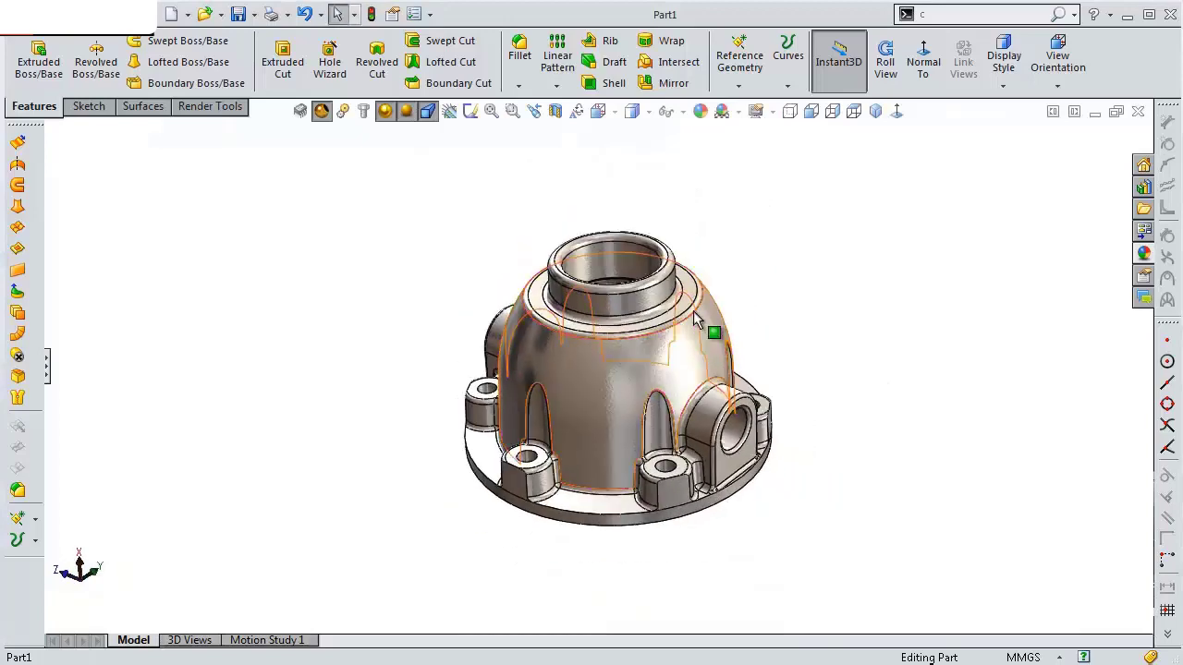
left_click(647, 112)
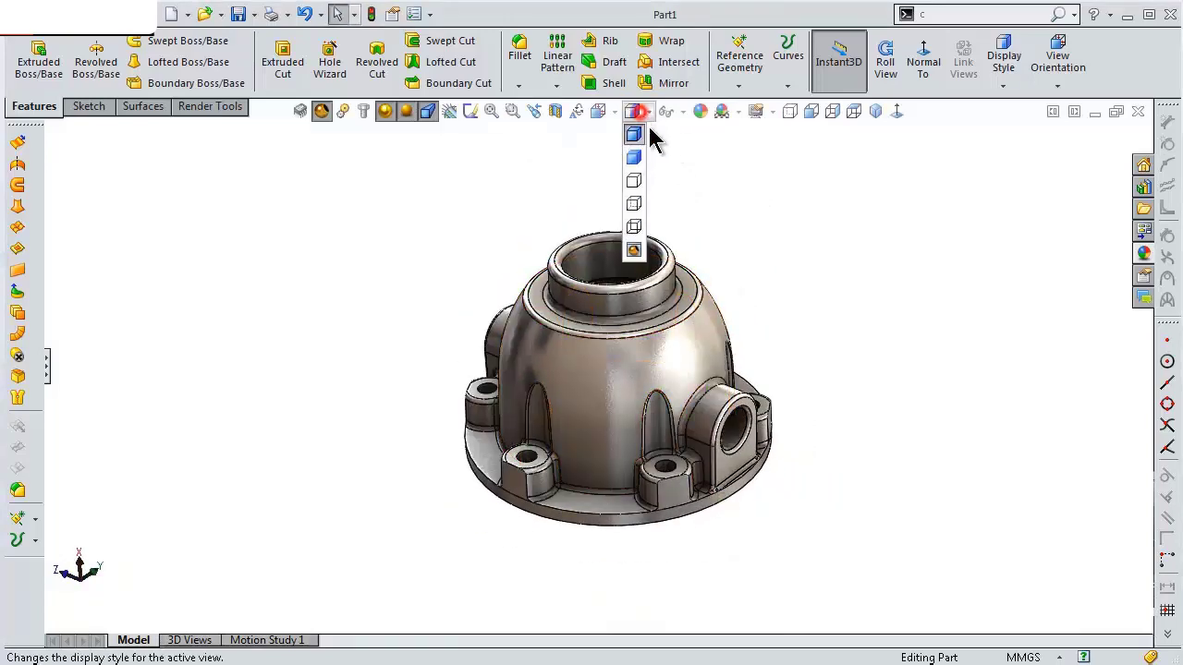
left_click(635, 161)
Examine the finished housing from all around, including the side bosses, flange, inner cavity and neck
scroll(640, 497, "down", 3)
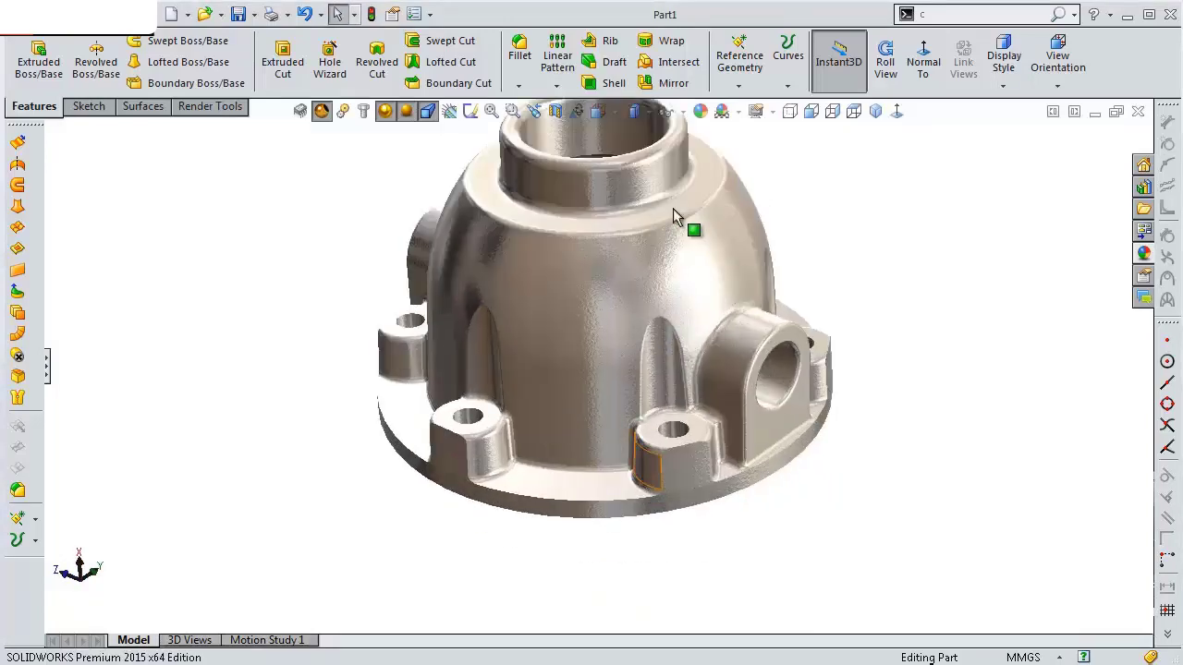
scroll(673, 209, "up", 2)
scroll(666, 200, "down", 2)
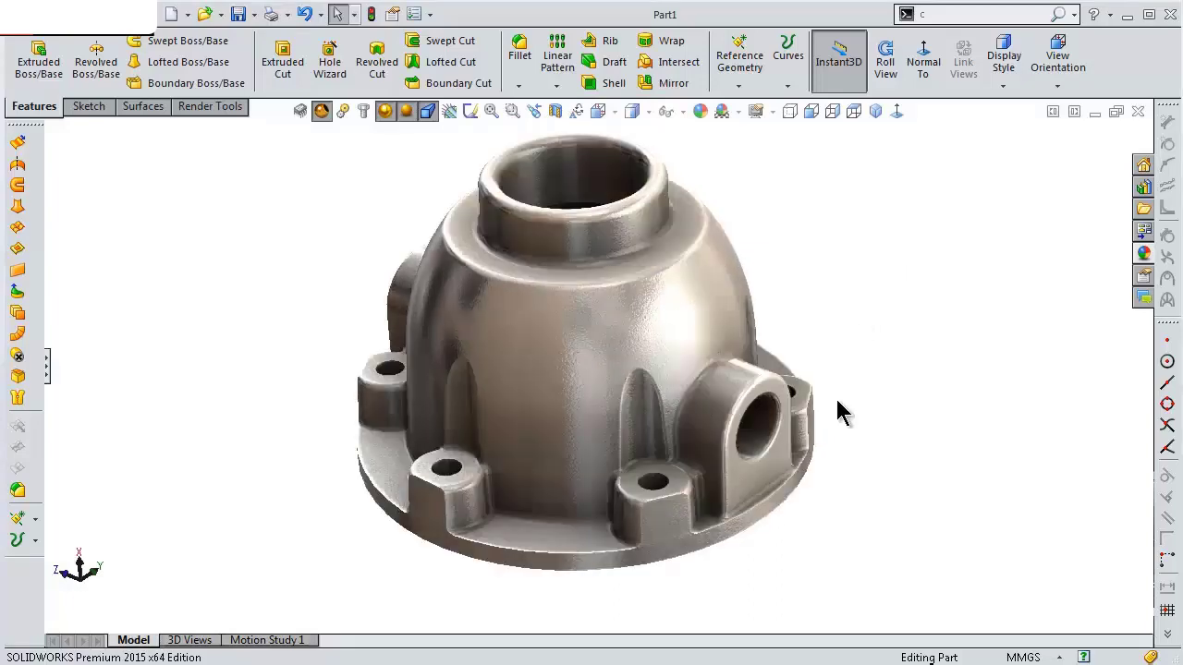
middle_click_drag(798, 540, 781, 255)
scroll(721, 416, "up", 1)
scroll(695, 463, "down", 1)
middle_click_drag(695, 463, 679, 408)
scroll(680, 408, "up", 1)
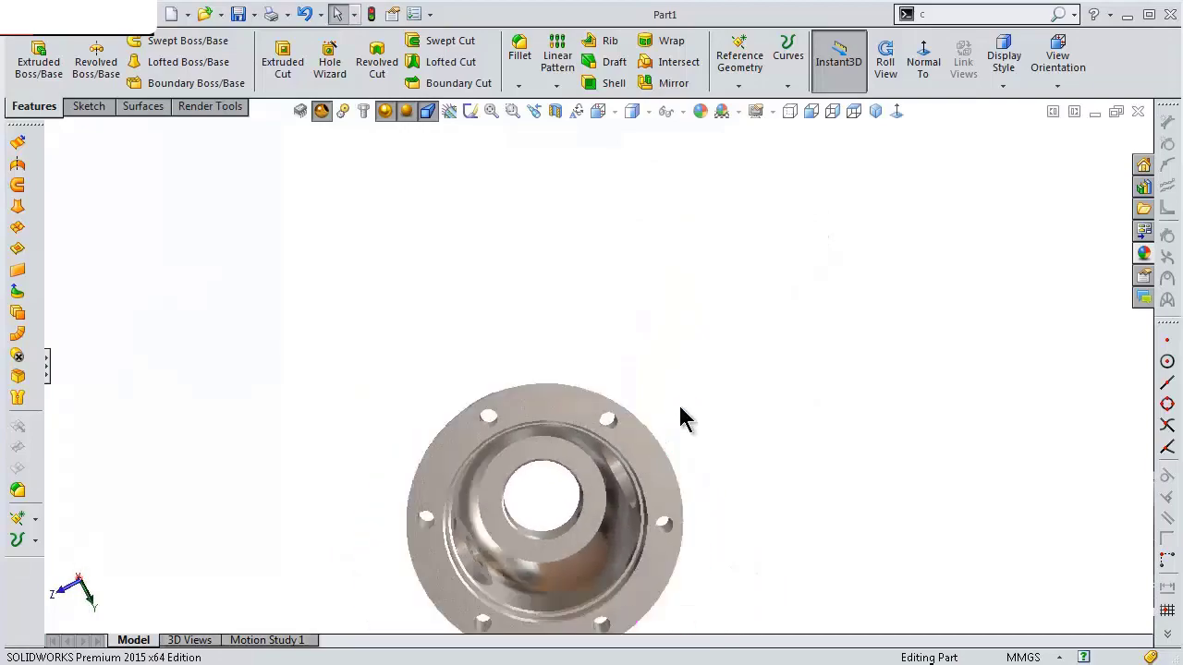
scroll(602, 489, "down", 4)
scroll(703, 591, "up", 2)
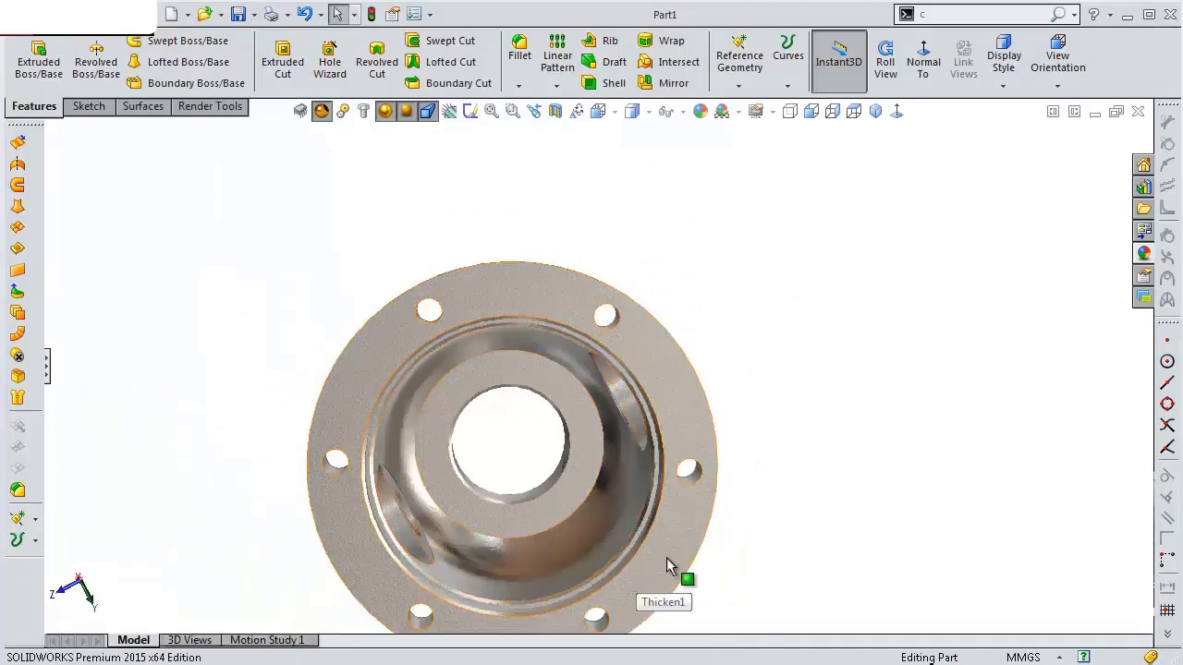
middle_click_drag(747, 576, 849, 521)
middle_click_drag(940, 515, 854, 356)
scroll(757, 323, "down", 2)
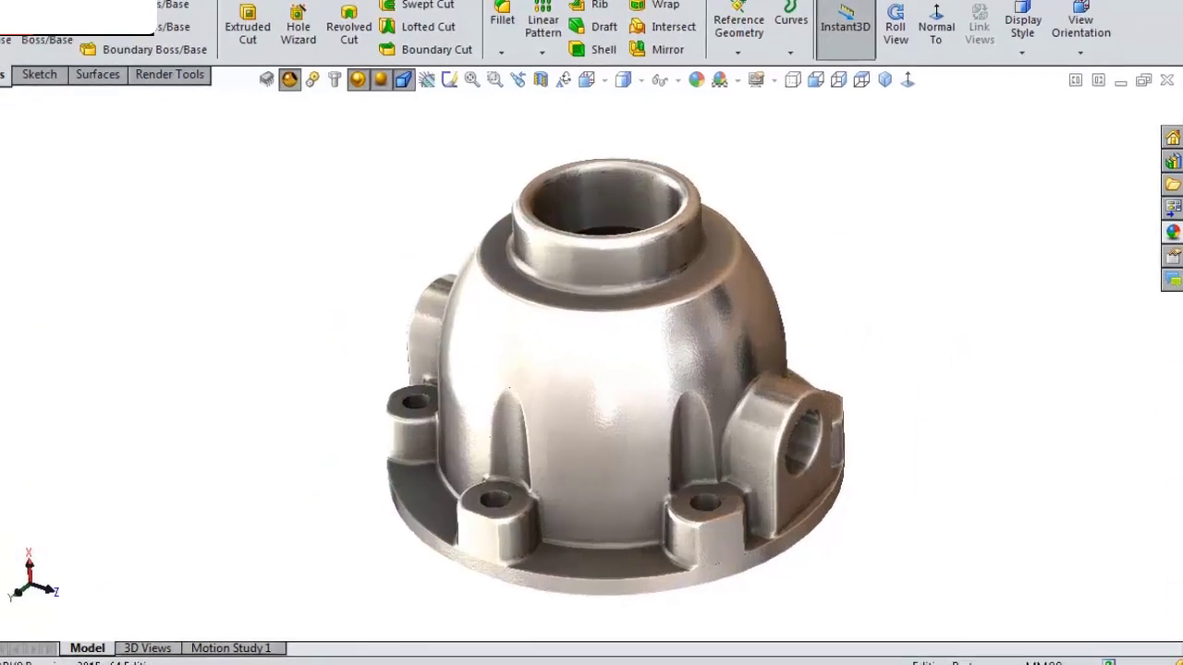